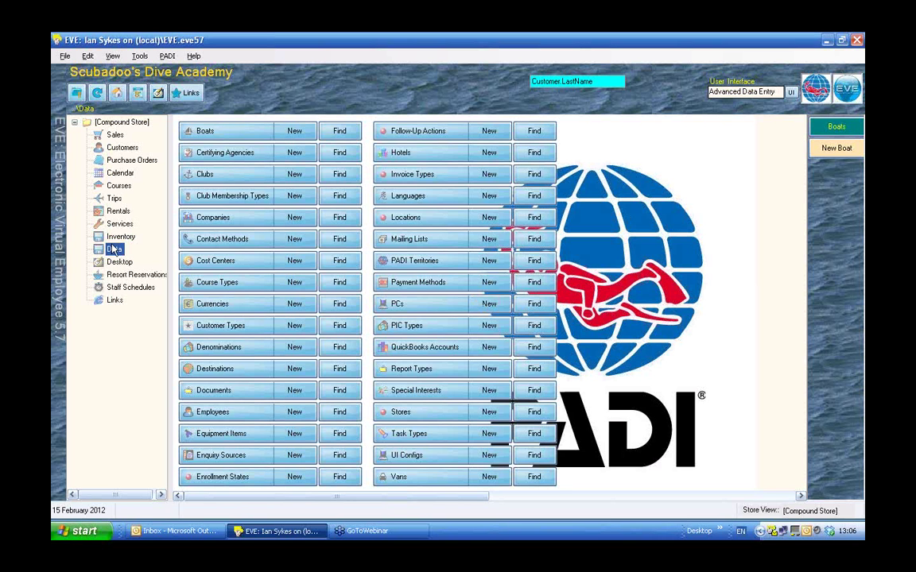
# In Inventory, search stock items and select Discover Scuba Diving among the 42 results.
pyautogui.click(111, 237)
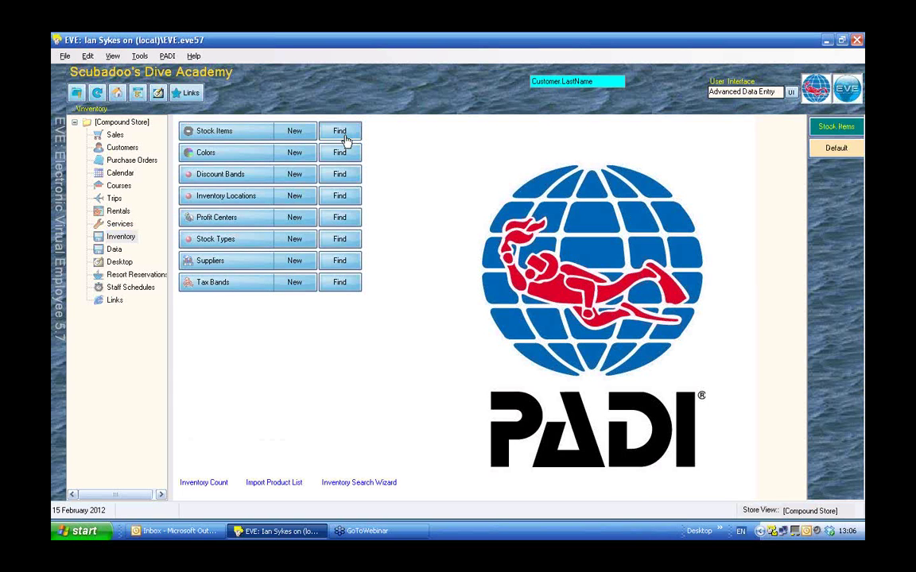
pyautogui.click(345, 139)
pyautogui.click(159, 248)
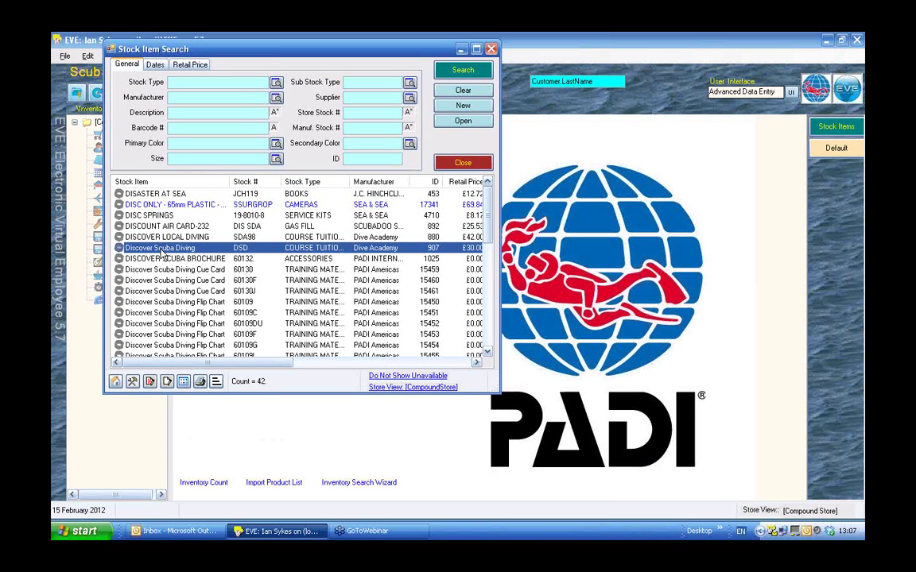
# Open Discover Scuba Diving to check its Scubadoo's retail prices and linked course rules.
pyautogui.doubleClick(160, 249)
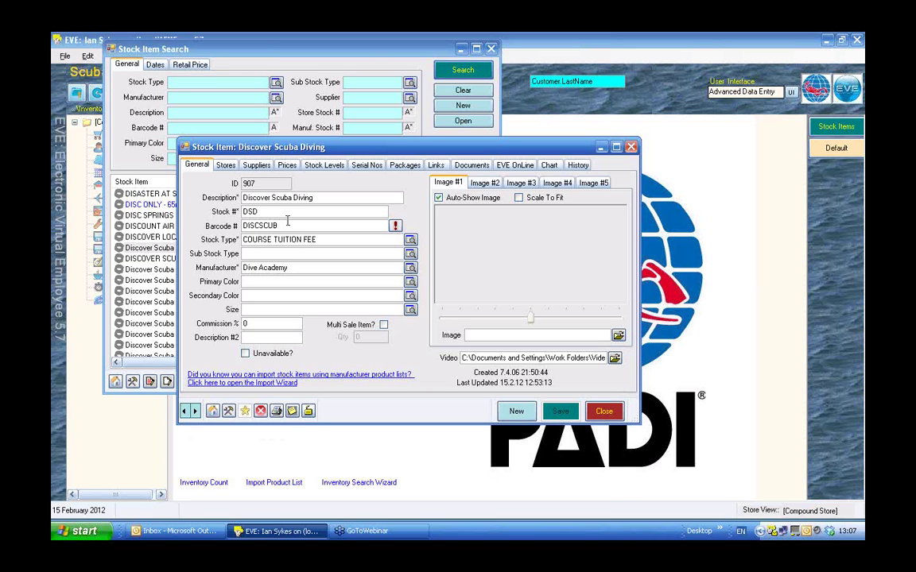
pyautogui.click(287, 170)
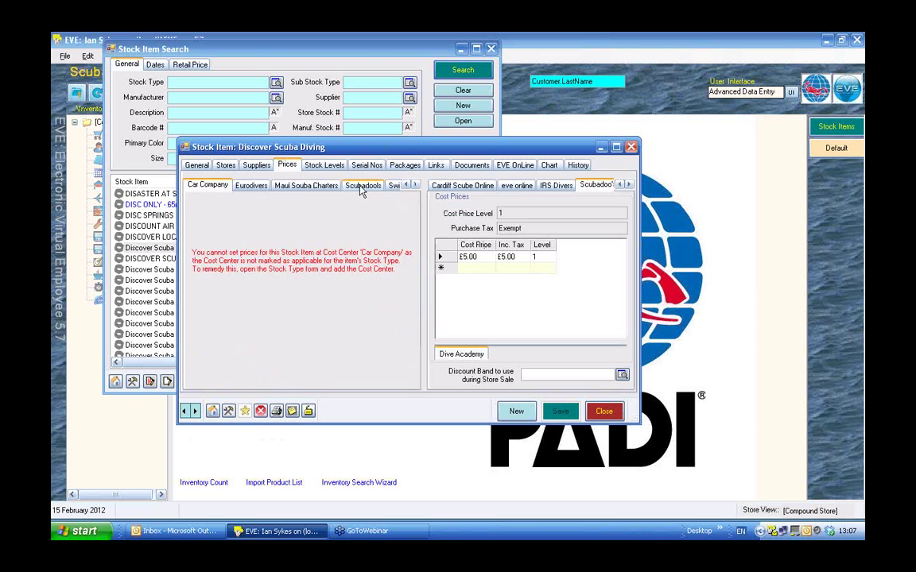
pyautogui.click(362, 186)
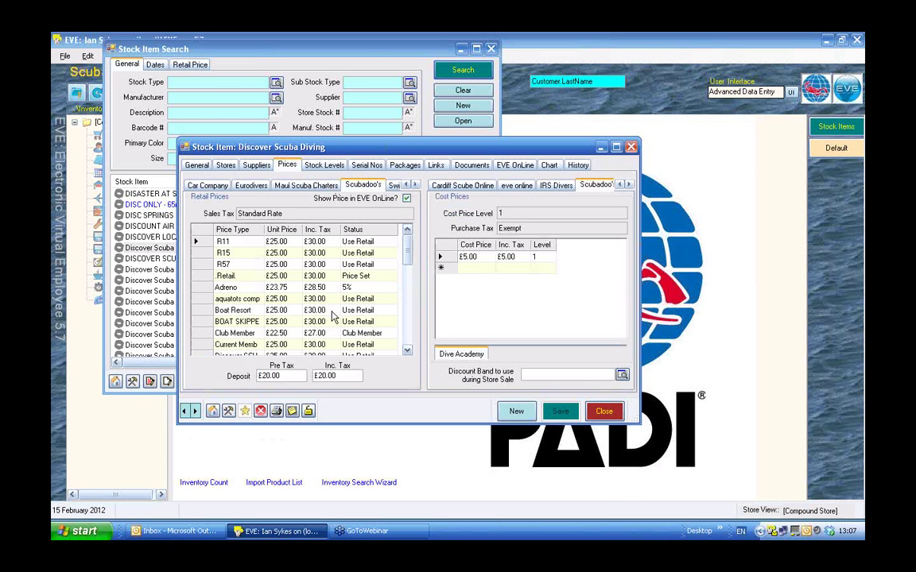
pyautogui.click(436, 167)
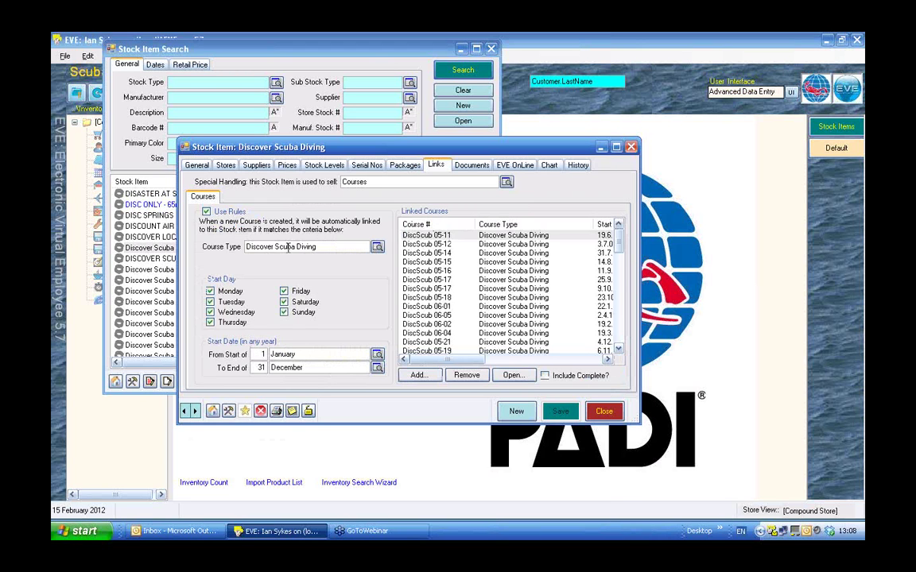
# Check the Courses and Course Type lookups and Use Rules, then list 603 Discover Scuba Diving courses.
pyautogui.click(505, 183)
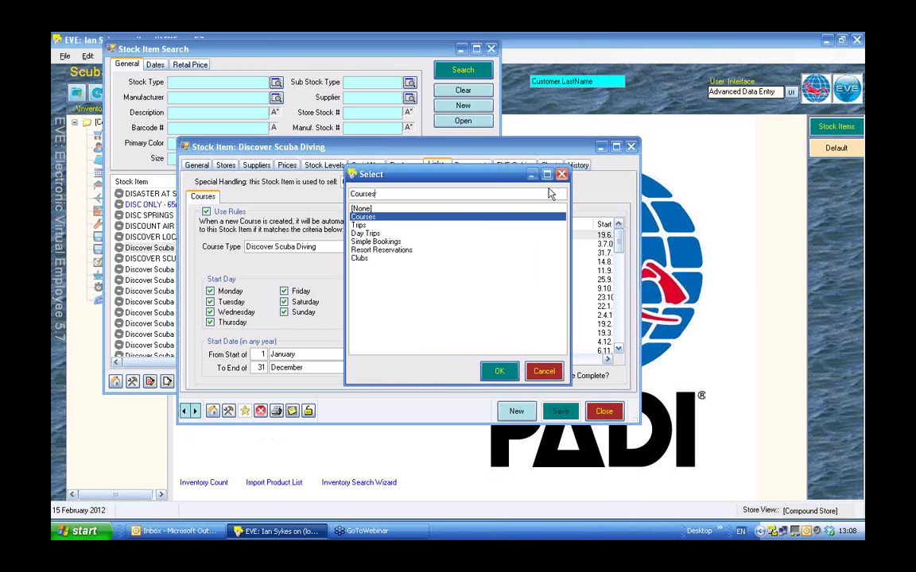
pyautogui.click(562, 175)
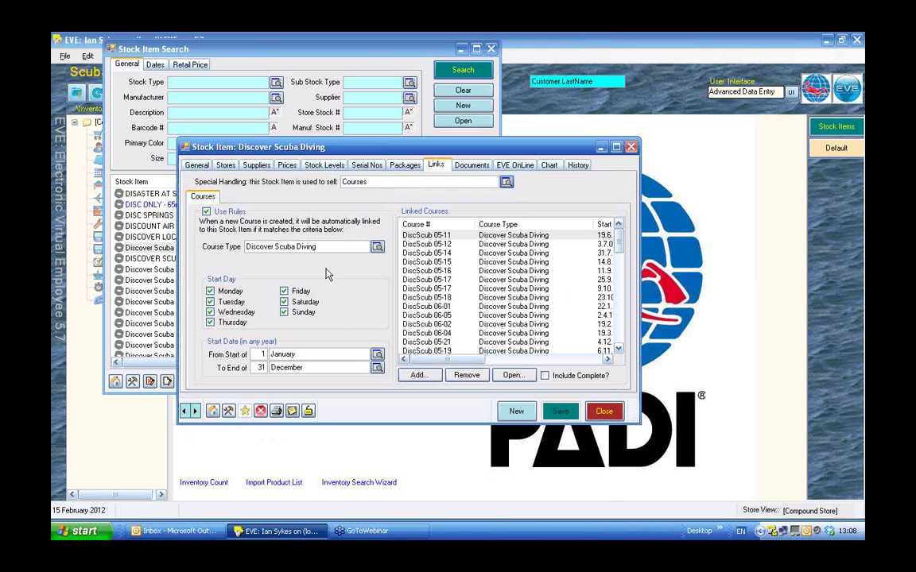
pyautogui.click(206, 212)
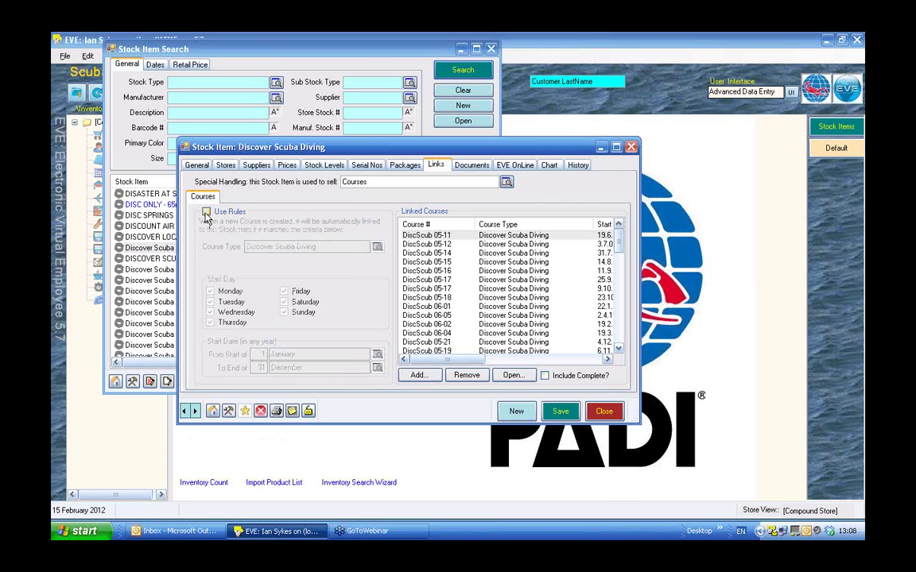
pyautogui.click(206, 212)
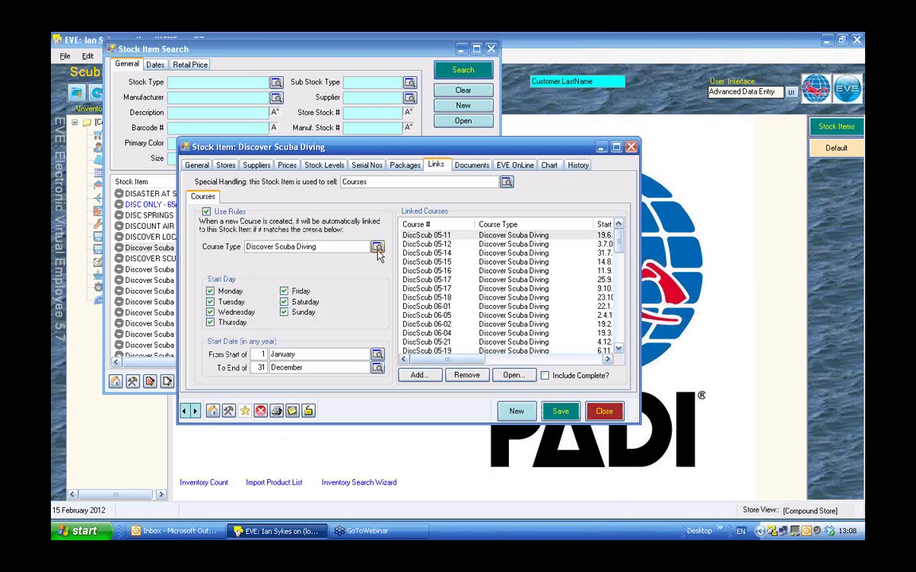
pyautogui.click(376, 248)
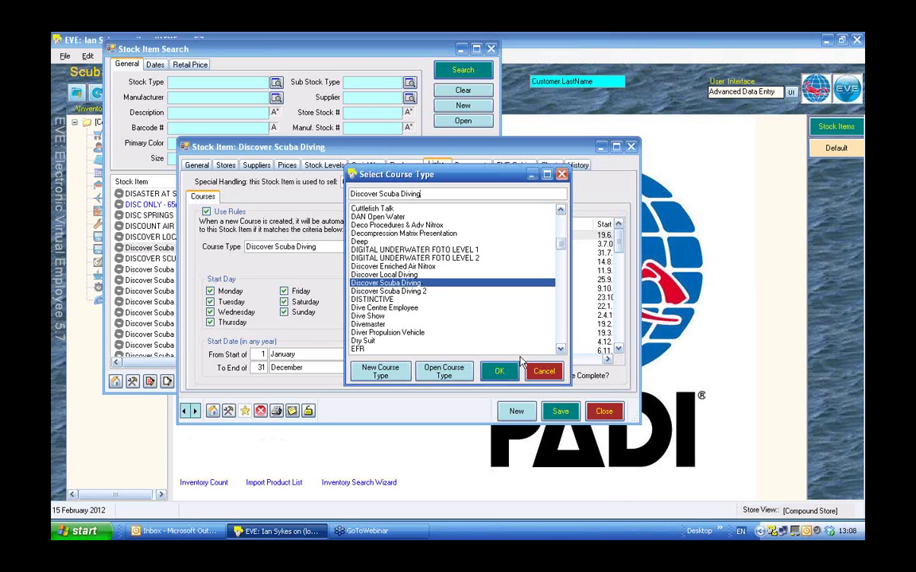
pyautogui.click(544, 372)
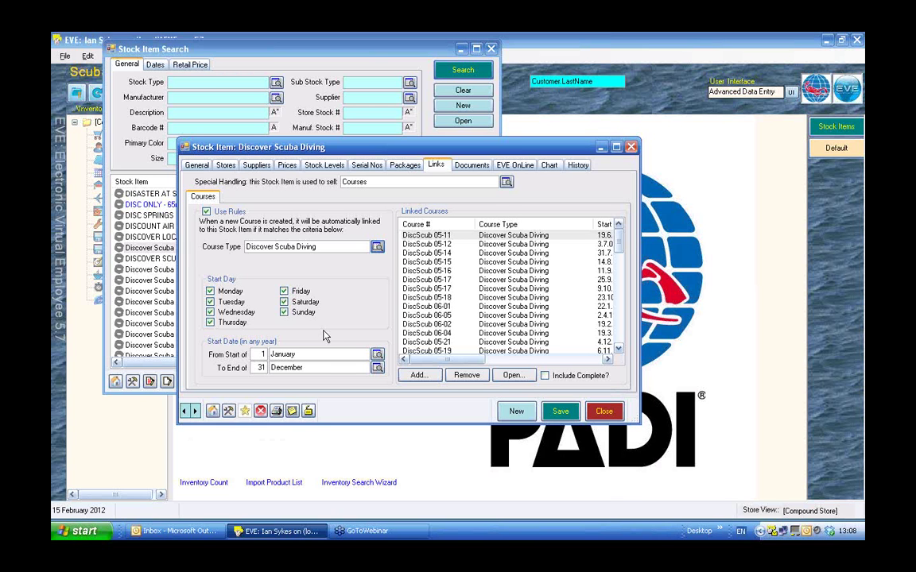
pyautogui.click(414, 376)
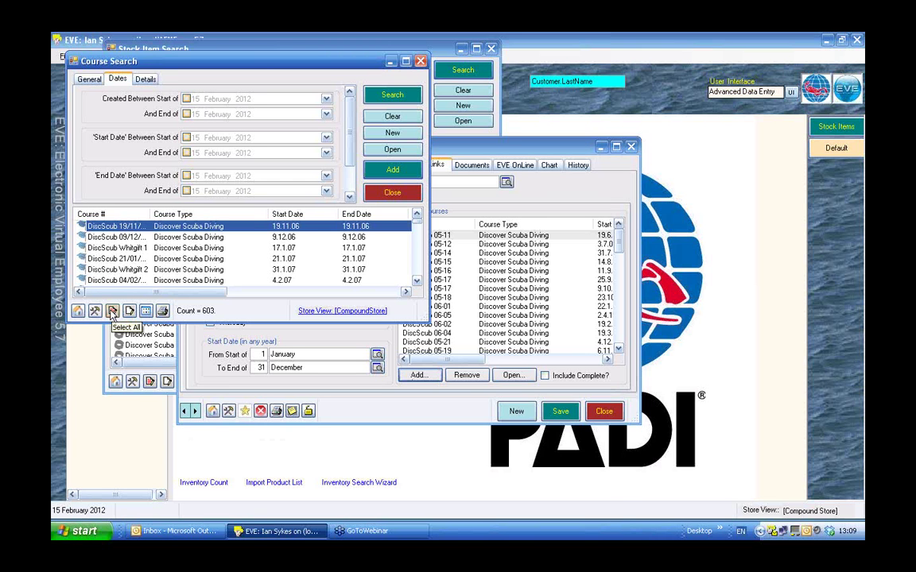
# Deselect the chosen course, close Course Search, and scroll down the Linked Courses list.
pyautogui.click(112, 311)
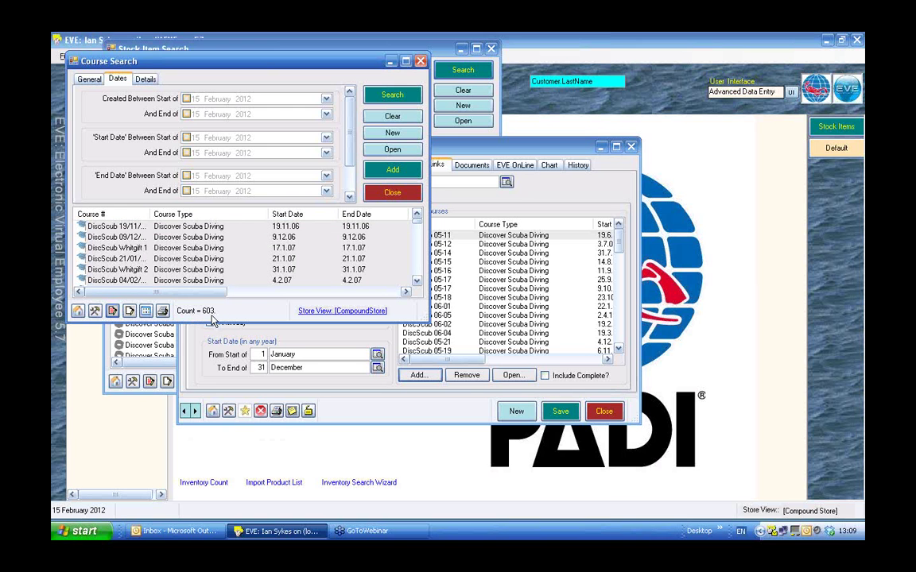
pyautogui.click(393, 194)
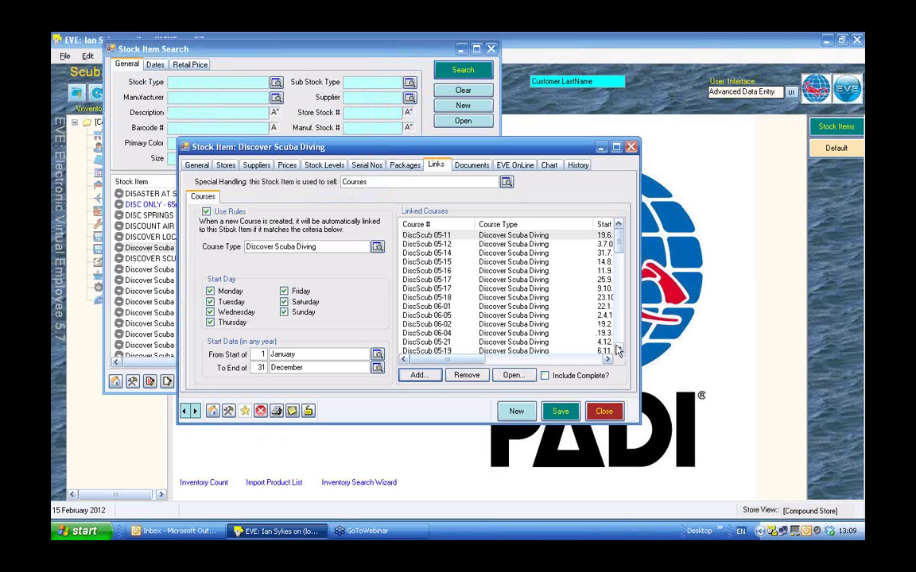
pyautogui.scroll(-3, 619, 351)
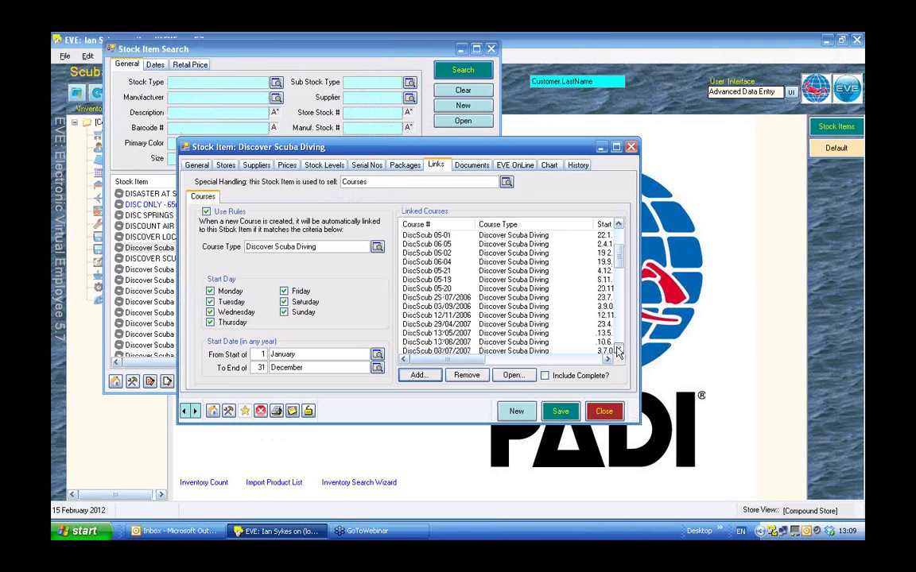
pyautogui.scroll(-2, 619, 350)
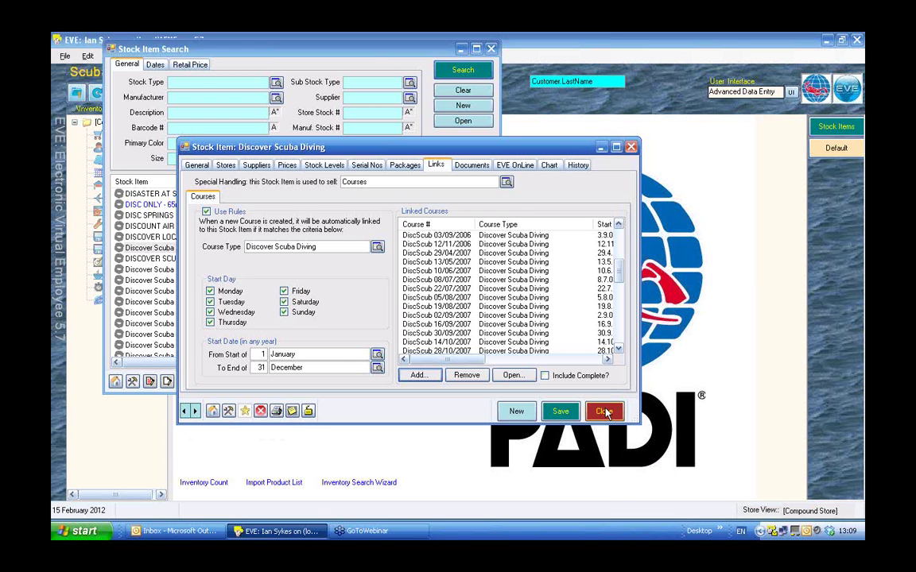
# Remove the Bubblemaker Agreement from the stock item's documents.
pyautogui.click(472, 167)
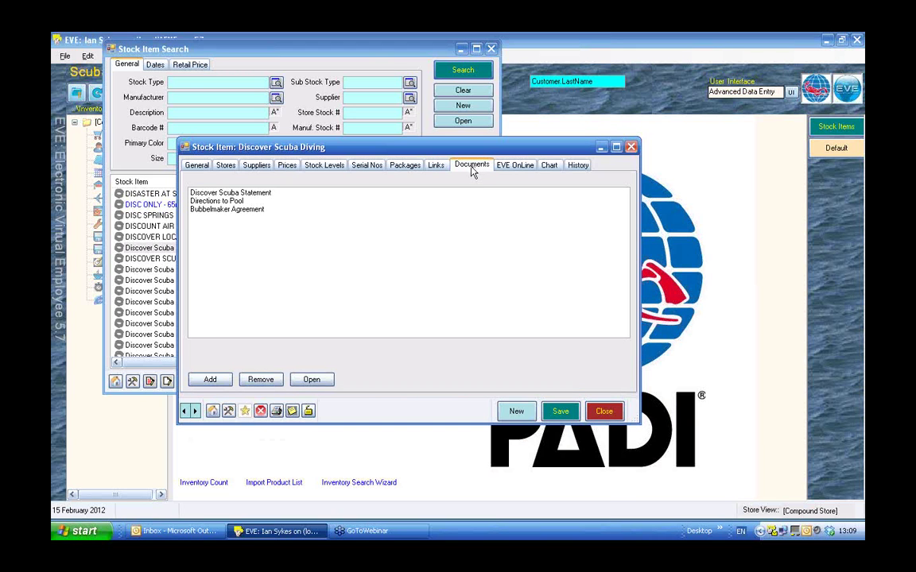
pyautogui.click(204, 210)
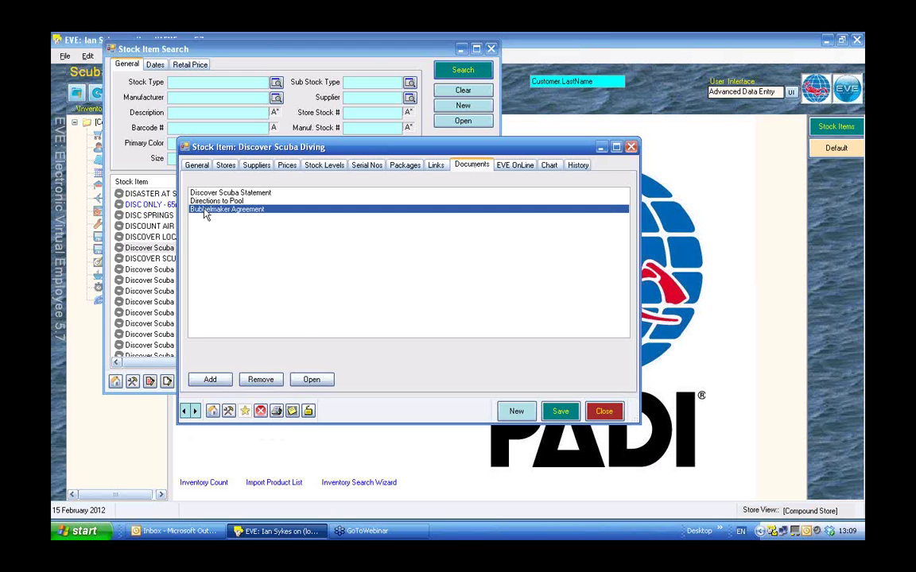
pyautogui.click(262, 381)
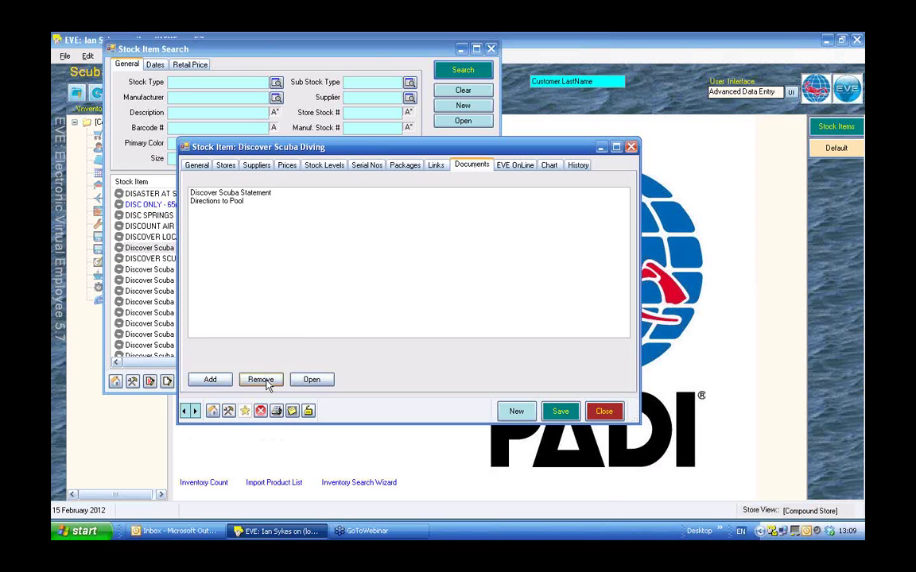
# Review Discover Scuba Statement and Directions to Pool, then save and close the stock item.
pyautogui.click(208, 194)
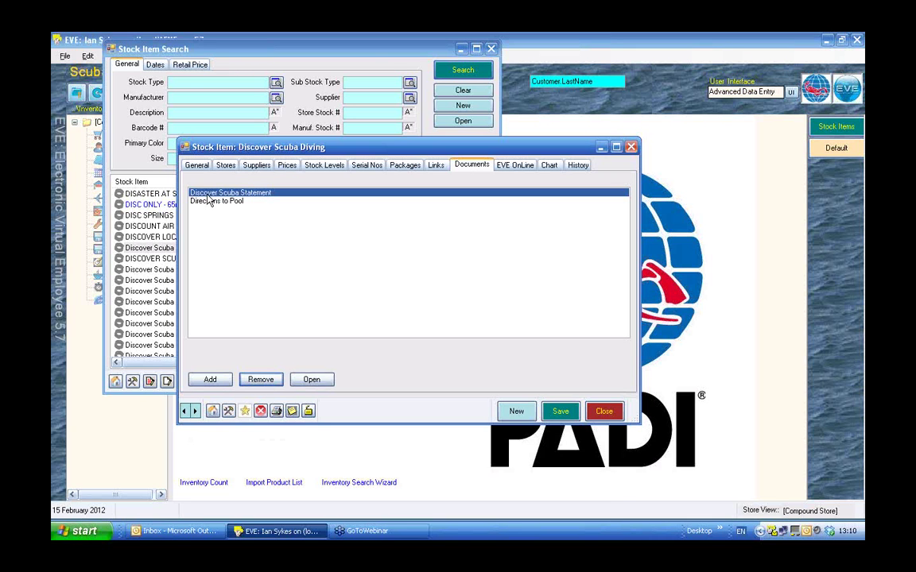
pyautogui.click(205, 201)
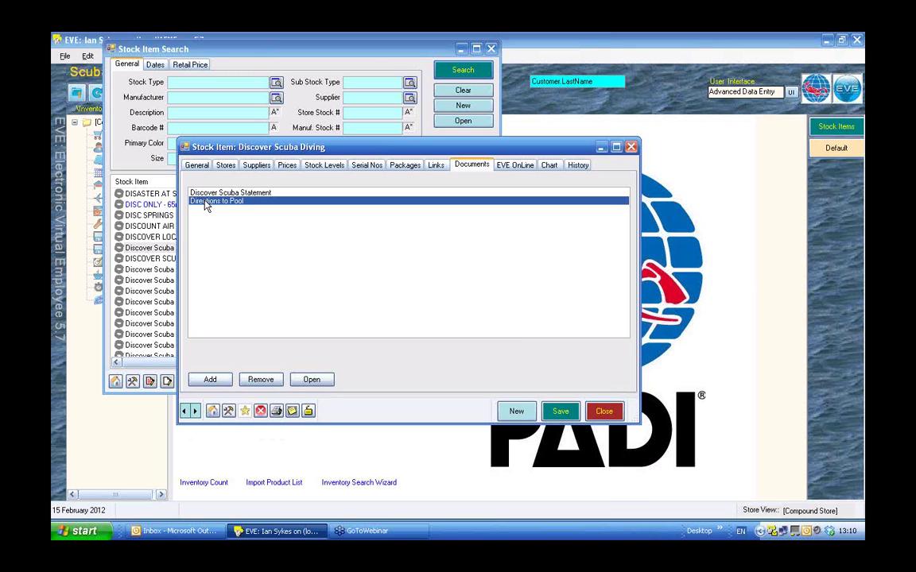
pyautogui.click(567, 413)
pyautogui.click(611, 419)
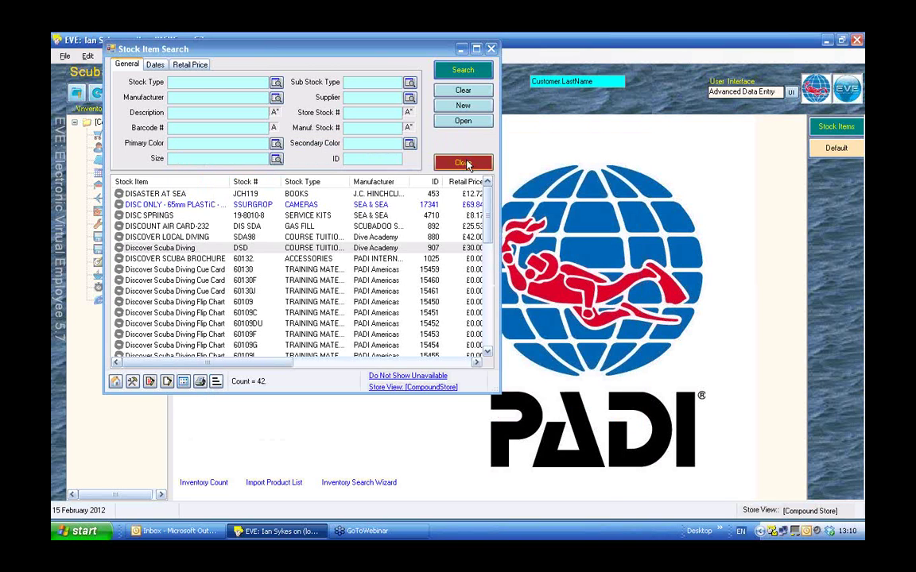
# Close the Stock Item Search window and go to the Sales section.
pyautogui.click(467, 164)
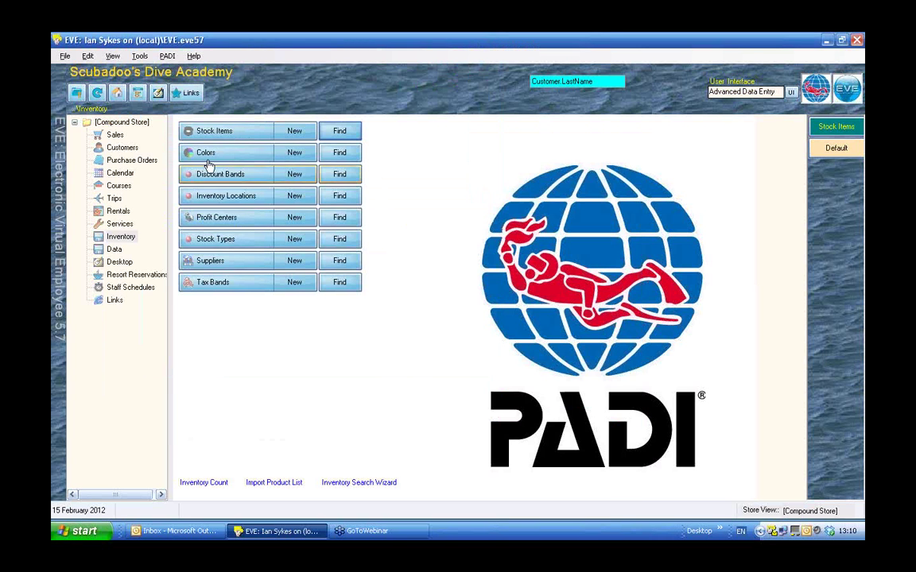
pyautogui.click(115, 136)
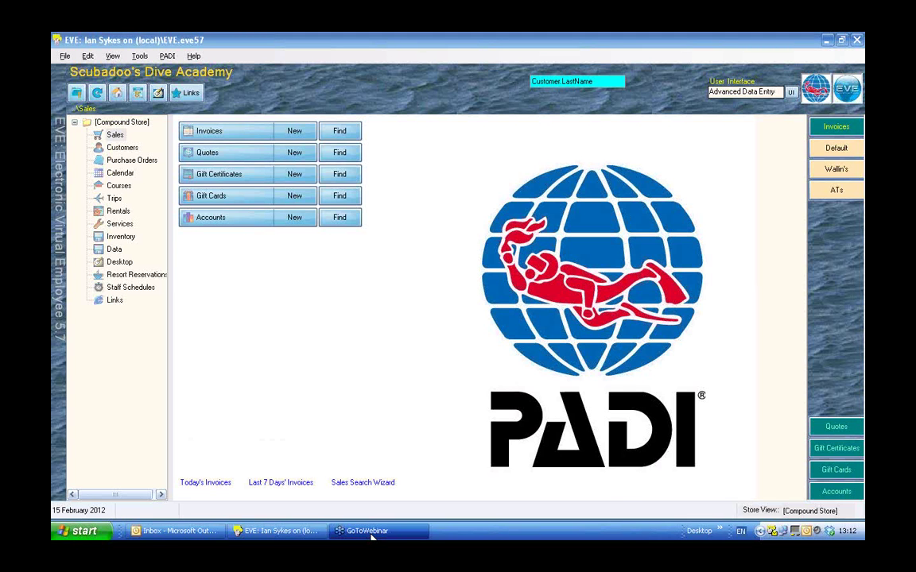
# From Data, search course types and open Discover Scuba Diving.
pyautogui.click(113, 250)
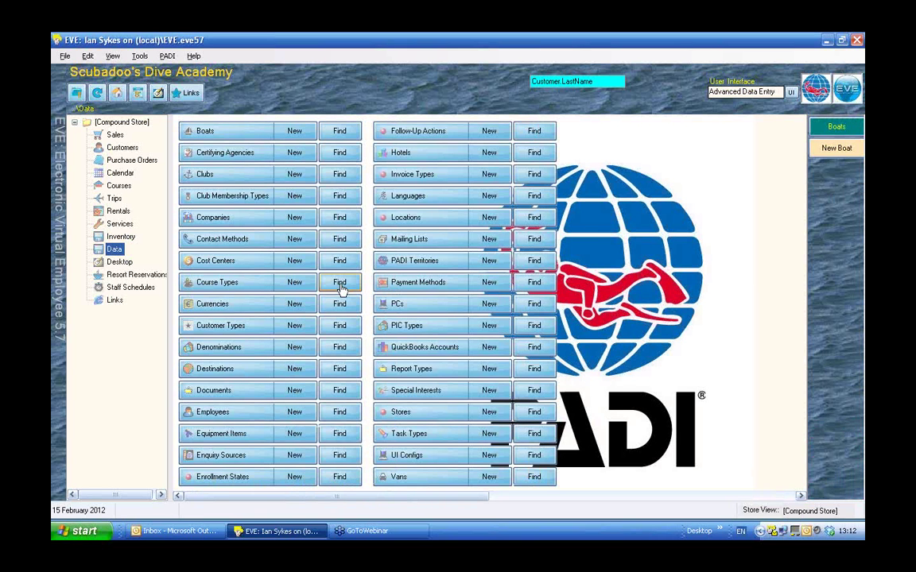
pyautogui.click(339, 285)
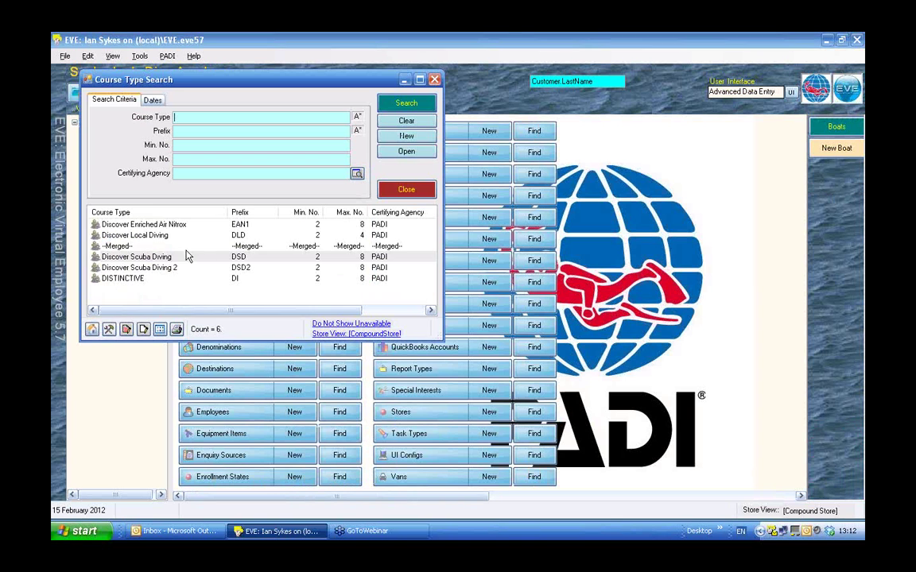
pyautogui.doubleClick(177, 256)
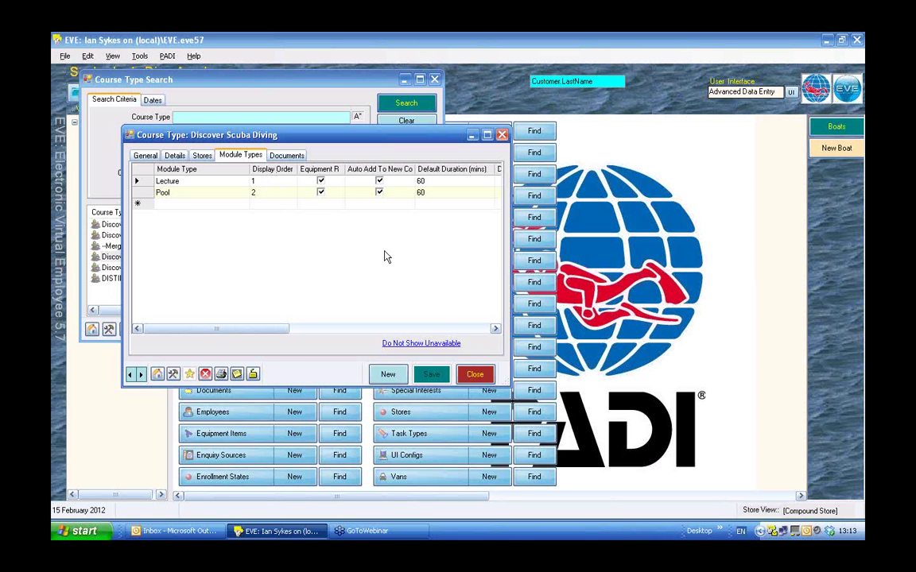
# Scroll the Module Types grid to see the remaining columns for Lecture and Pool.
pyautogui.click(495, 330)
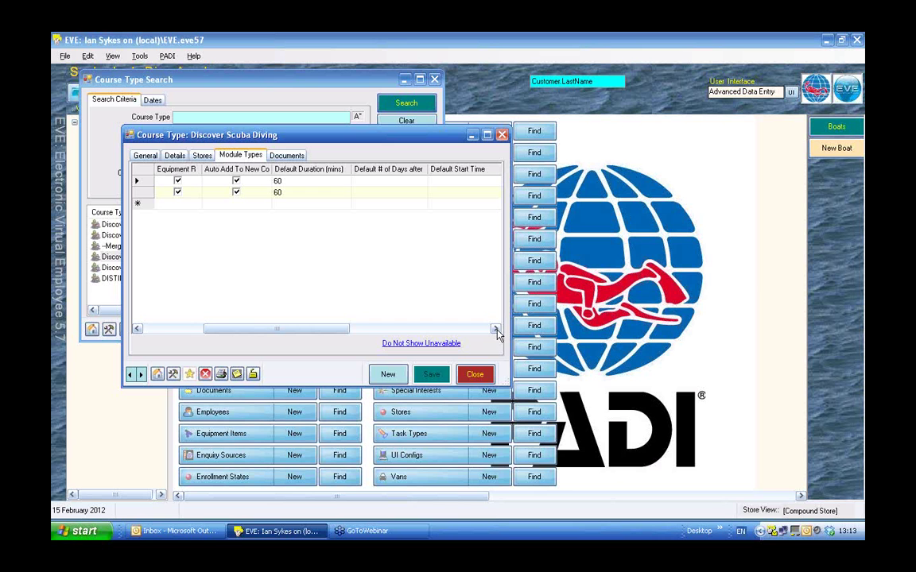
# Show the General tab and leave 'Uploadable to PIC?' checked after toggling it.
pyautogui.click(144, 156)
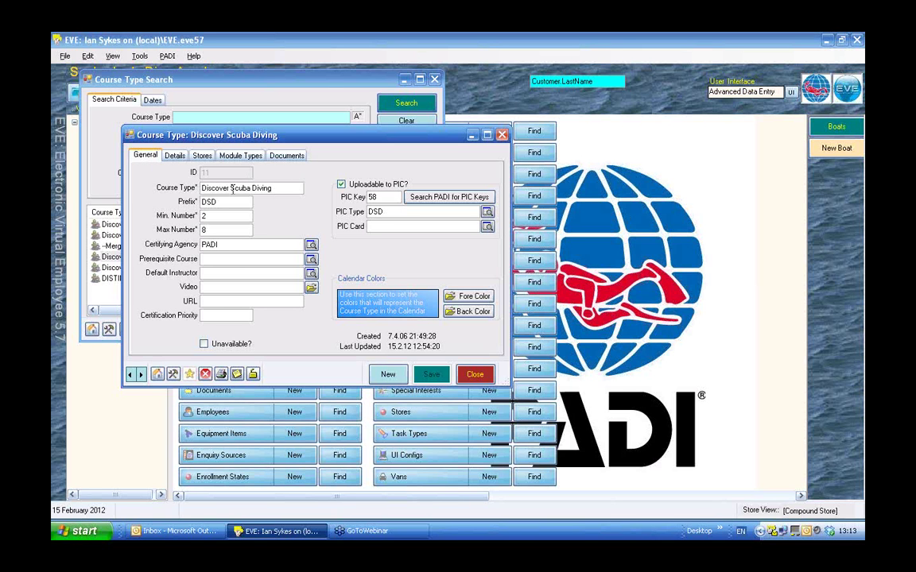
pyautogui.click(341, 185)
pyautogui.click(342, 188)
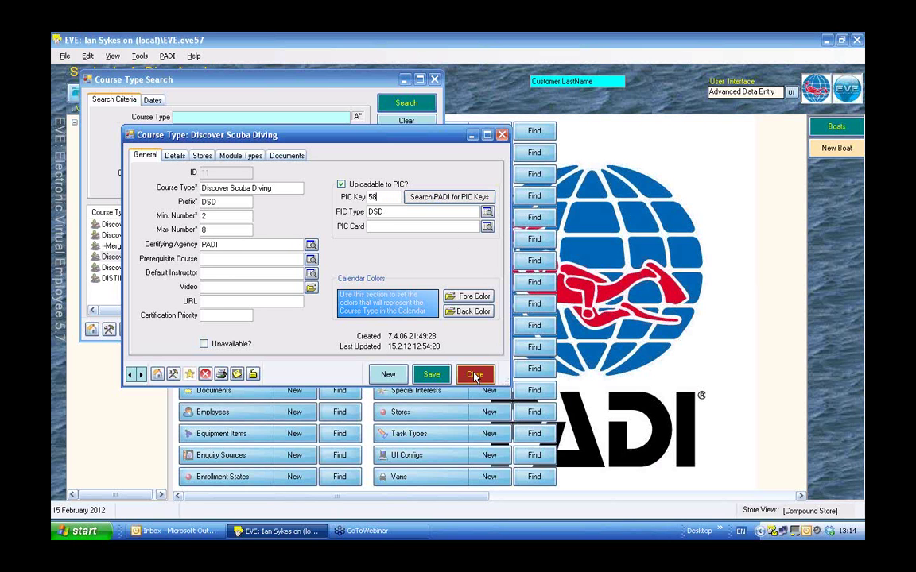
# Save and close Discover Scuba Diving, close Course Type Search, and go to Customers.
pyautogui.click(433, 375)
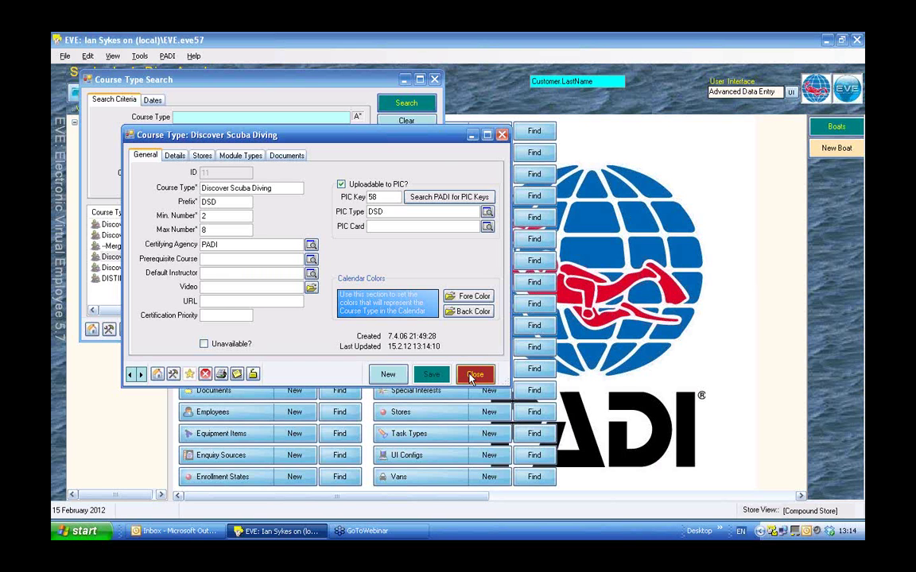
pyautogui.click(472, 378)
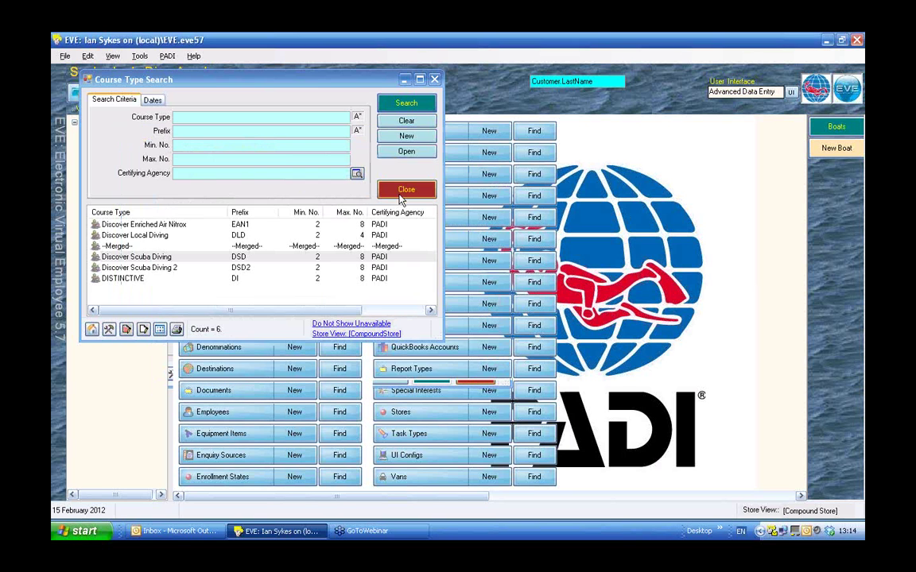
pyautogui.click(413, 188)
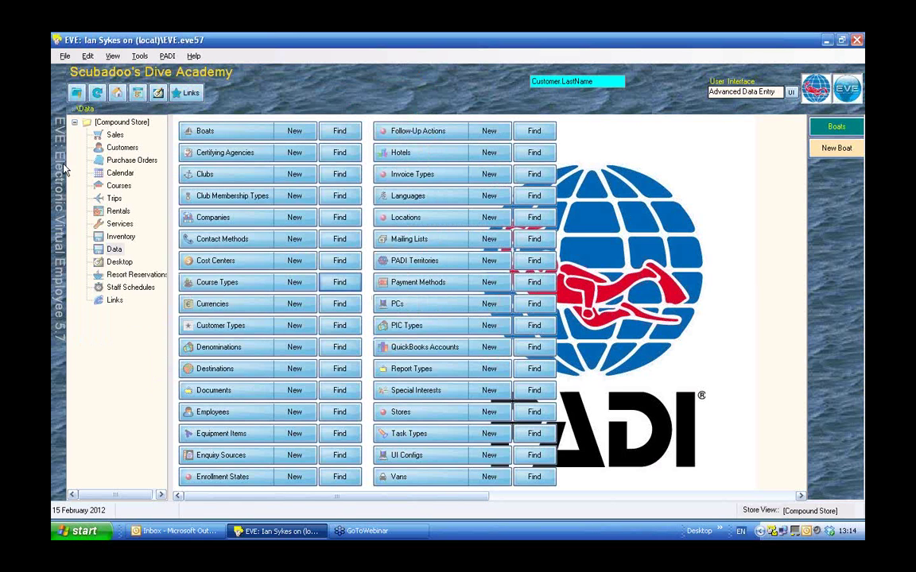
pyautogui.click(122, 147)
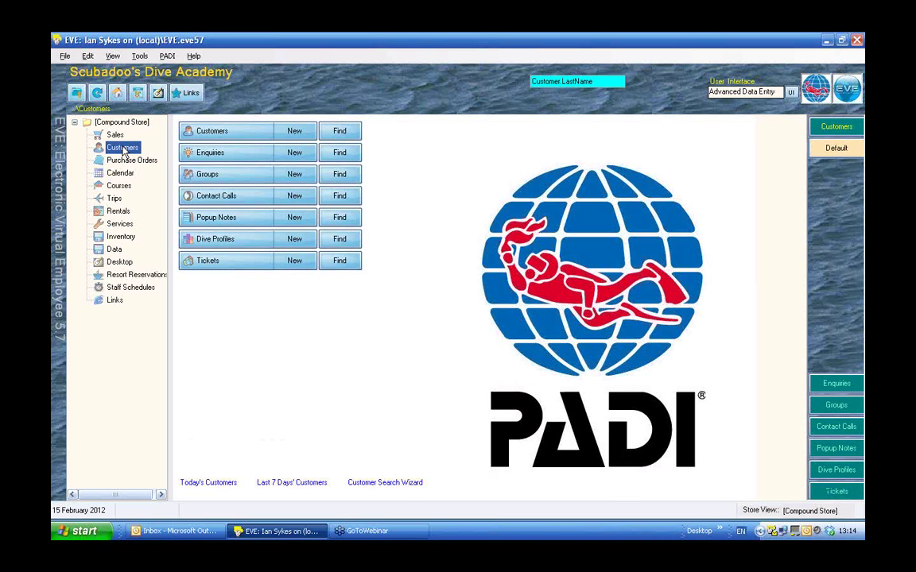
# Launch the Customer Search Wizard from the link at the bottom of the Customers page.
pyautogui.click(389, 484)
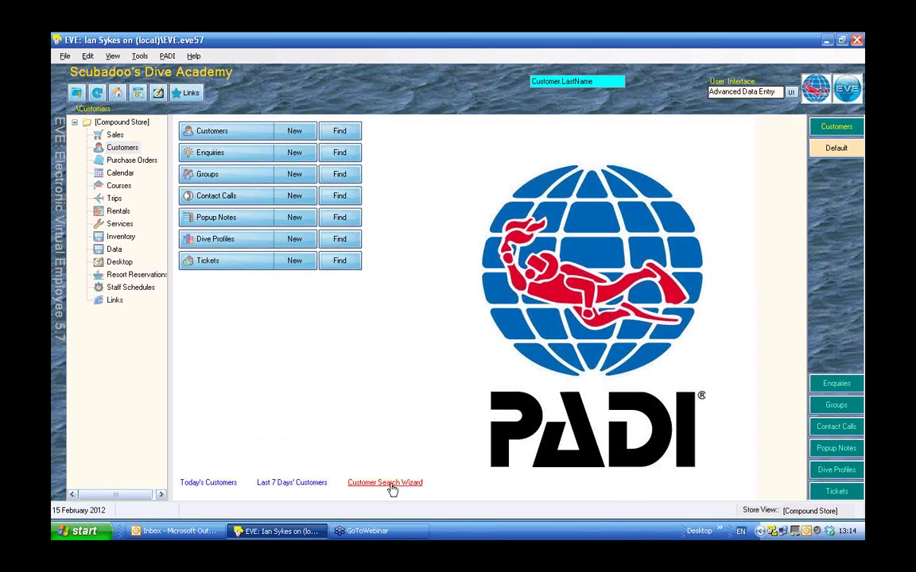
pyautogui.click(390, 482)
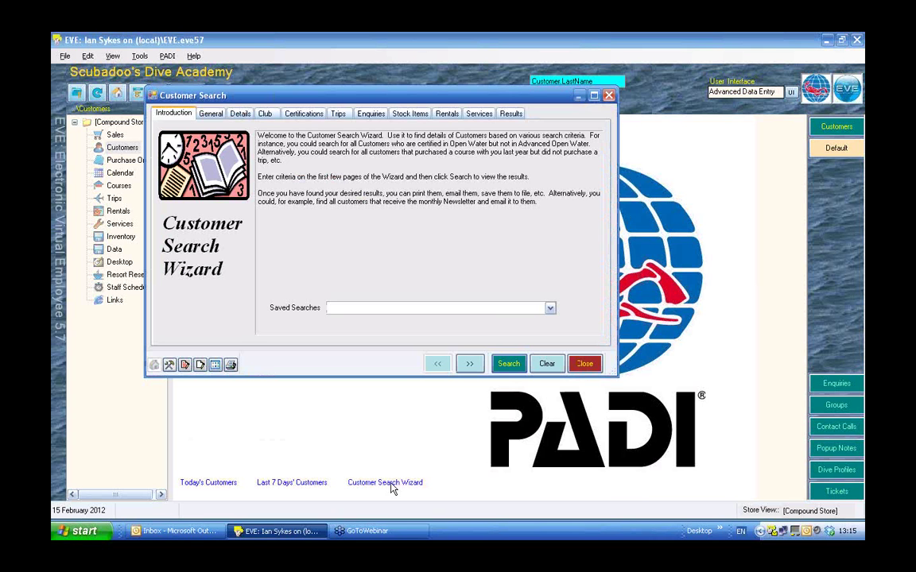
# Tick Discover Scuba Diving under Certifications Obtained on the Certifications tab.
pyautogui.click(294, 116)
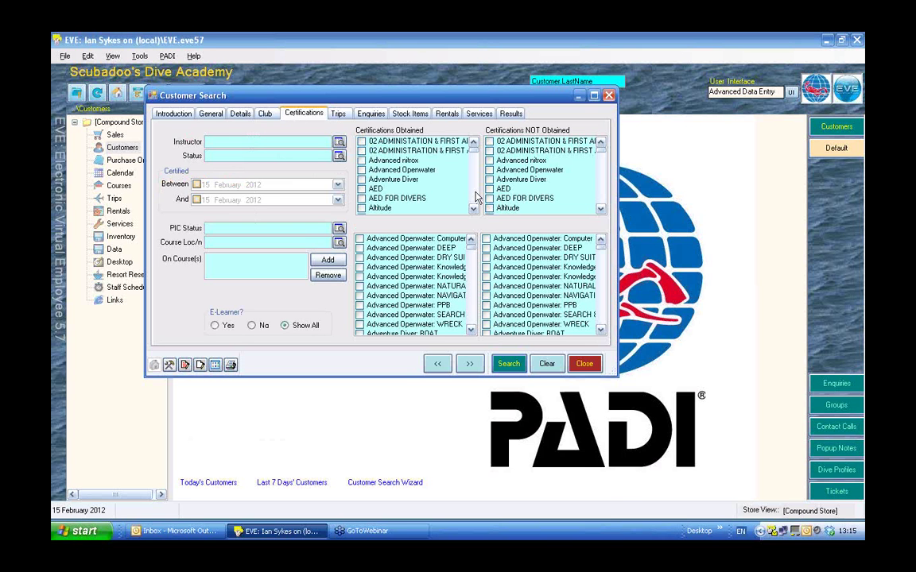
pyautogui.scroll(-6, 475, 195)
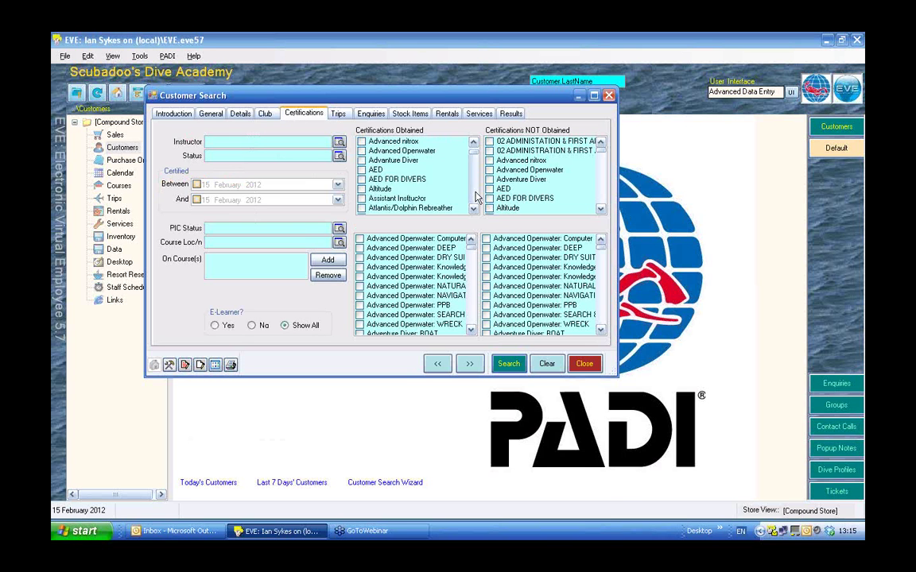
pyautogui.scroll(-6, 475, 195)
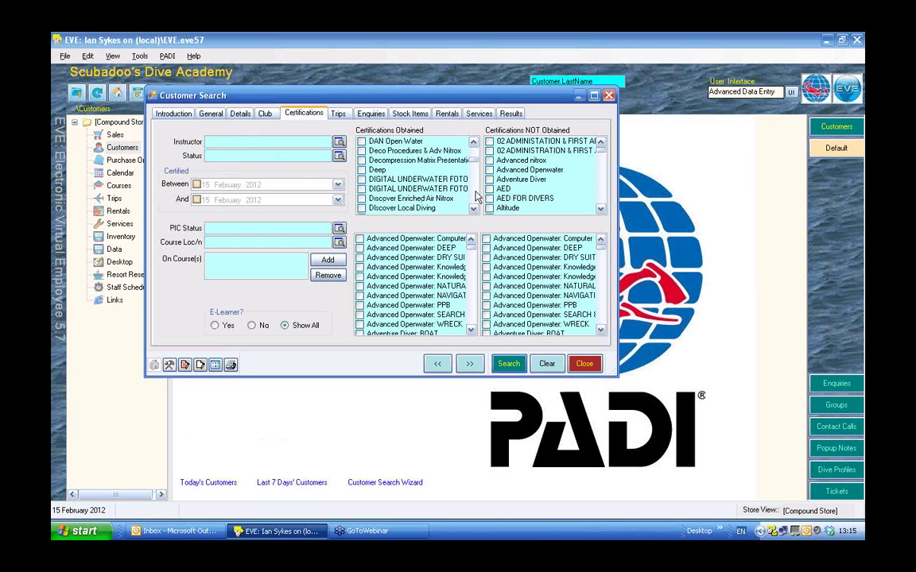
pyautogui.scroll(-3, 433, 176)
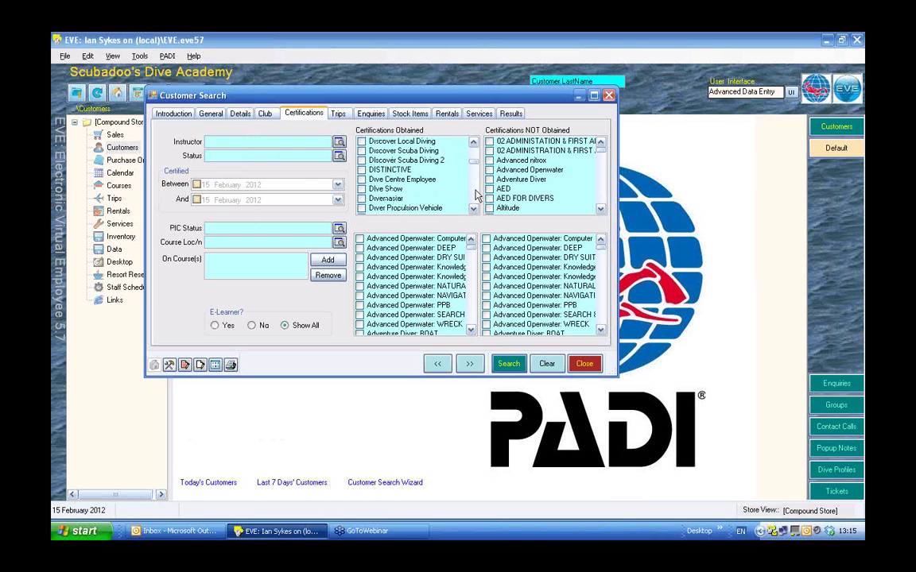
pyautogui.click(362, 151)
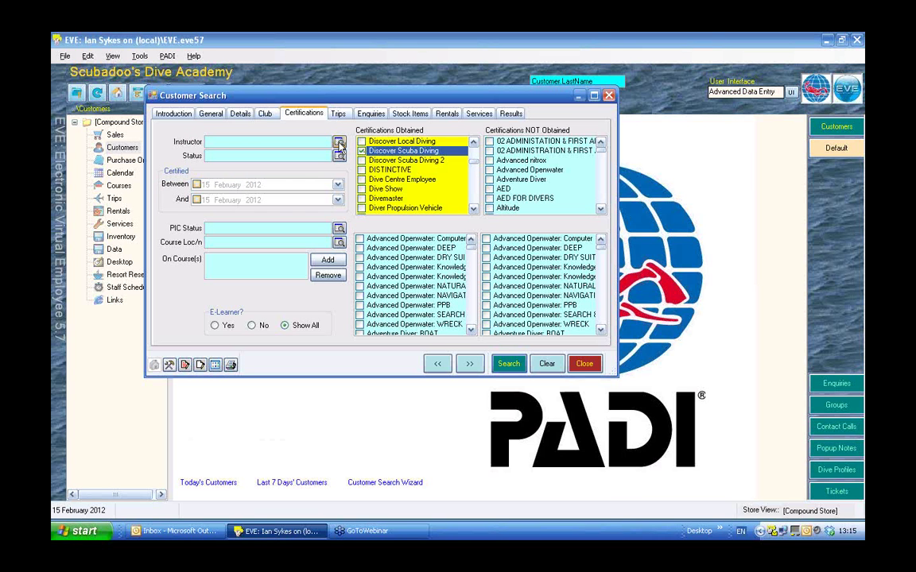
# Choose the instructor through the Instructor lookup by searching the employee list by name.
pyautogui.click(339, 142)
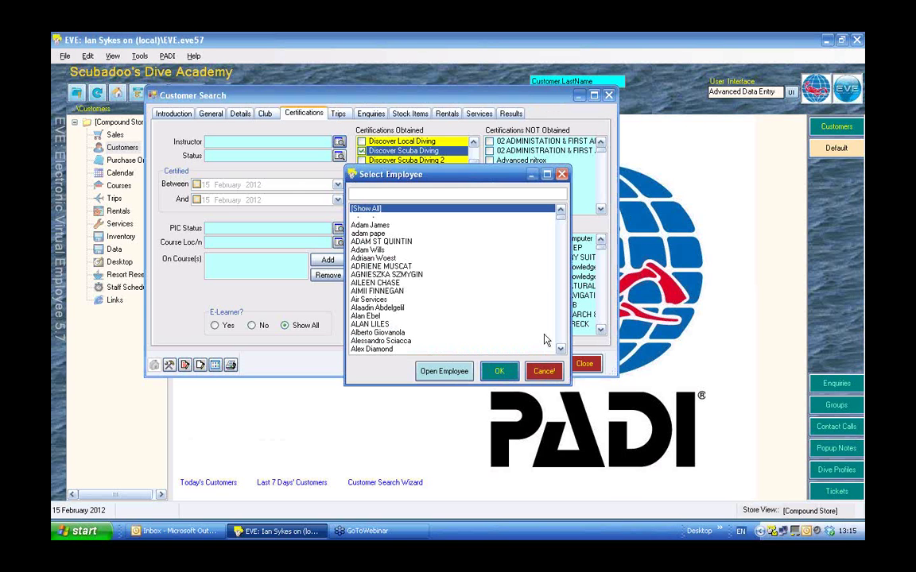
pyautogui.click(562, 338)
pyautogui.click(562, 338)
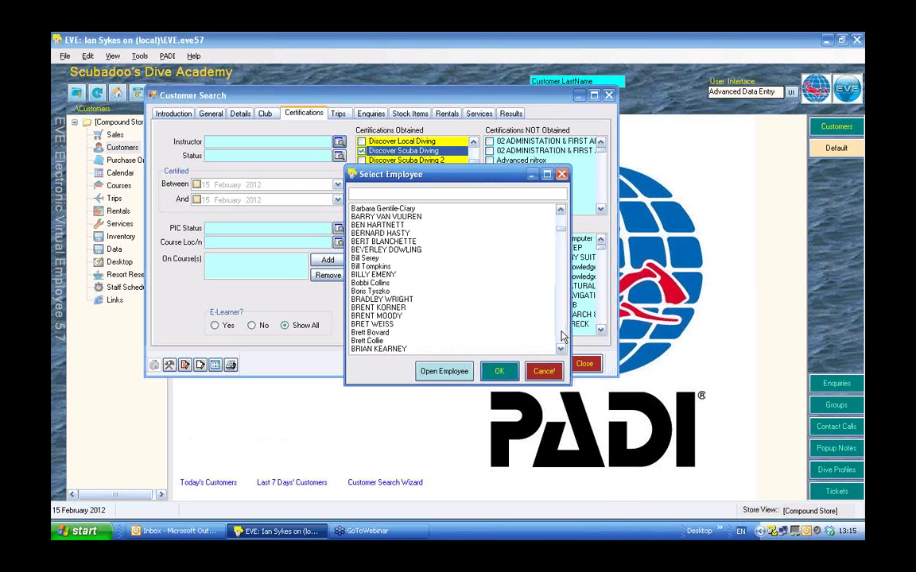
pyautogui.click(562, 338)
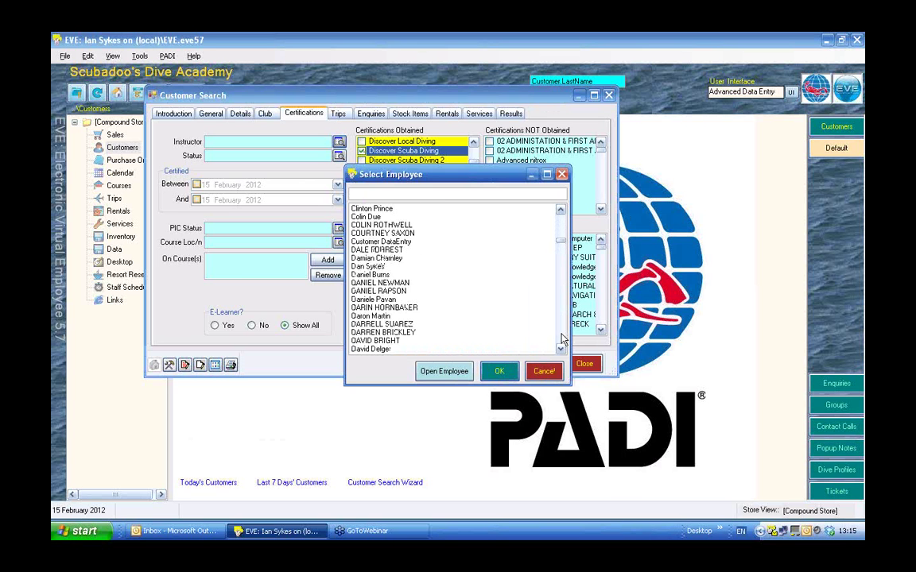
pyautogui.click(374, 194)
pyautogui.write('ul')
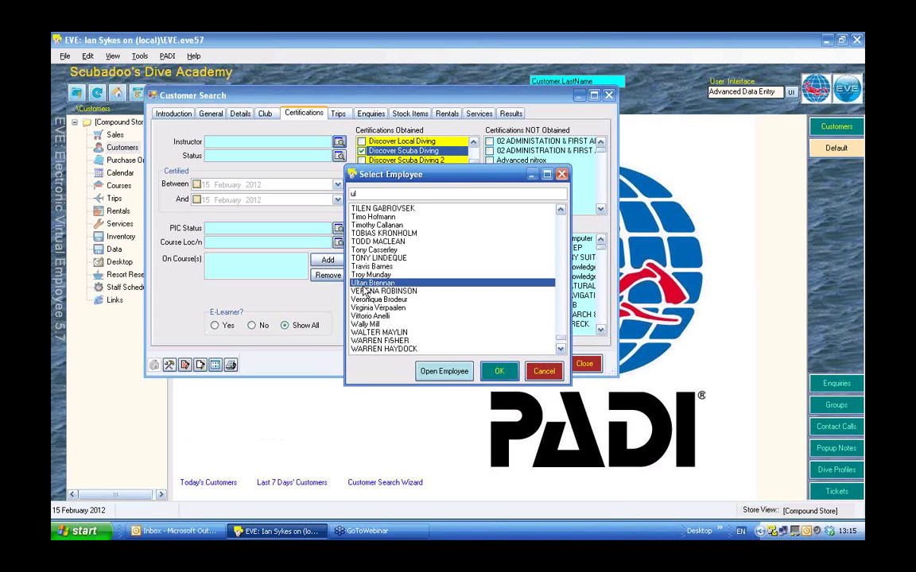
pyautogui.doubleClick(363, 286)
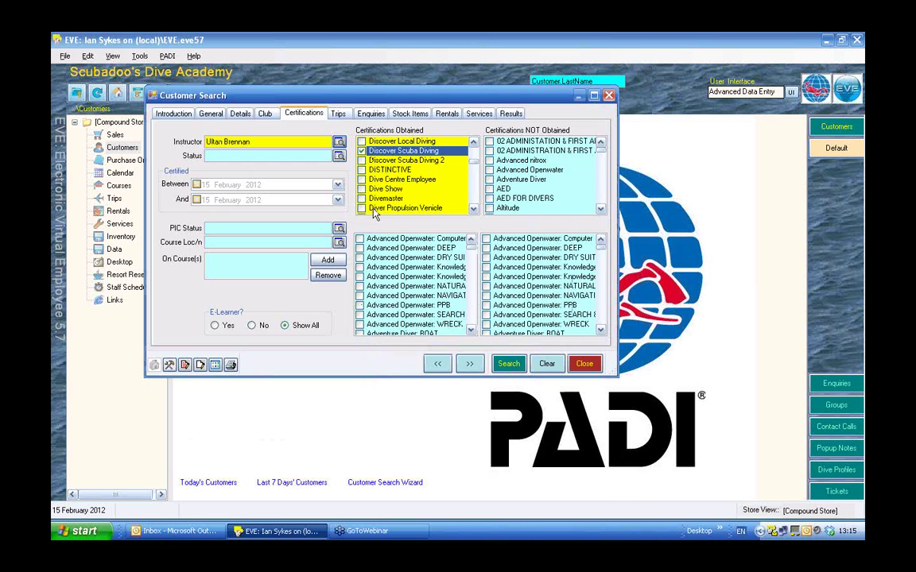
# Run the search, then replace the instructor name via autocomplete and search again, listing 8 customers.
pyautogui.click(509, 364)
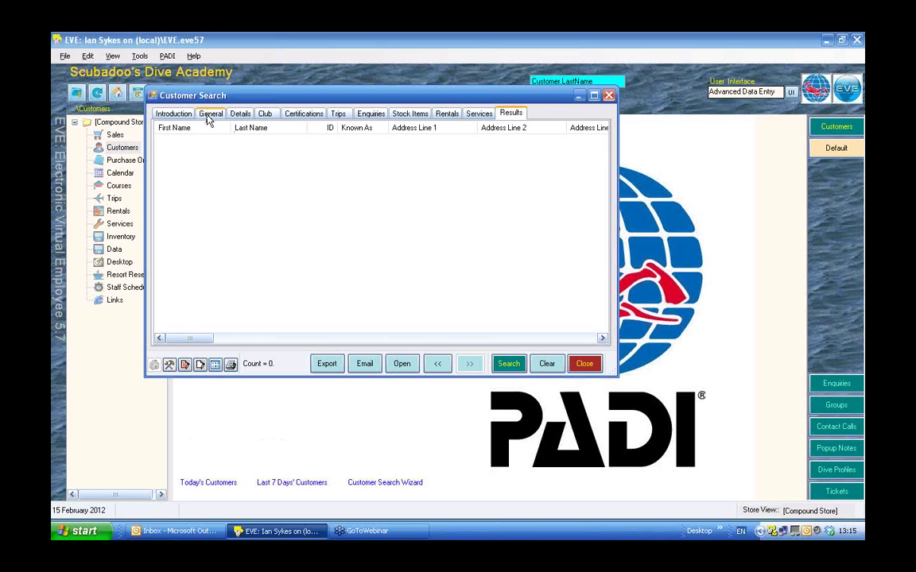
pyautogui.click(303, 113)
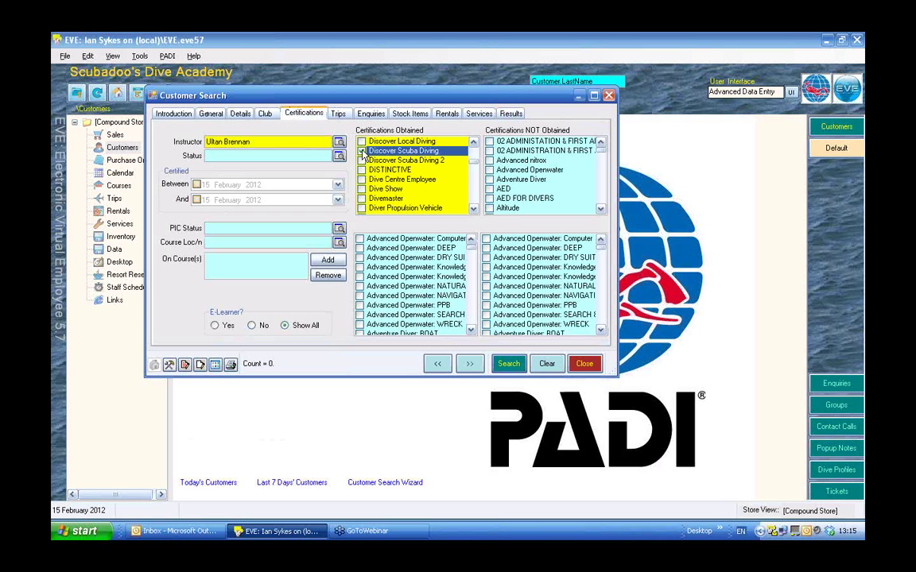
pyautogui.rightClick(278, 147)
pyautogui.click(243, 135)
pyautogui.moveTo(249, 141); pyautogui.dragTo(199, 141)
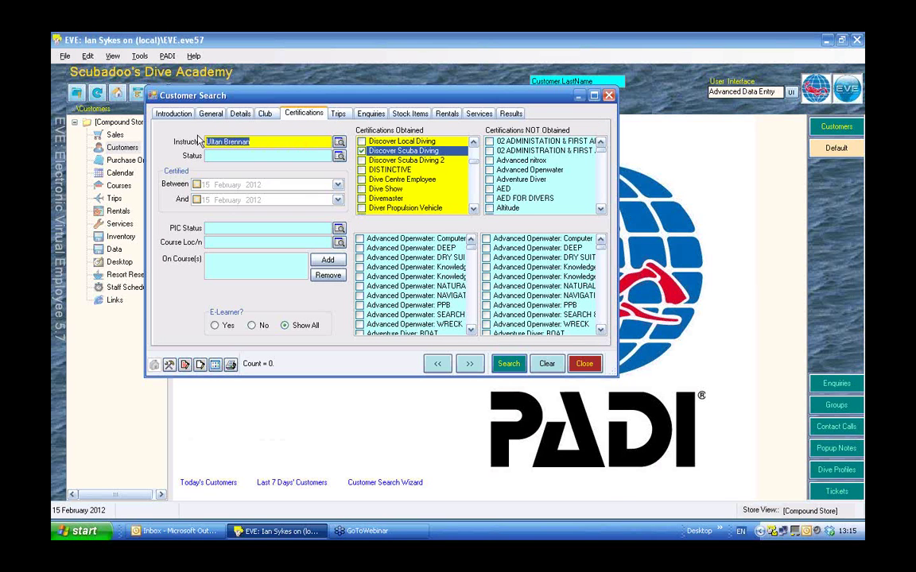
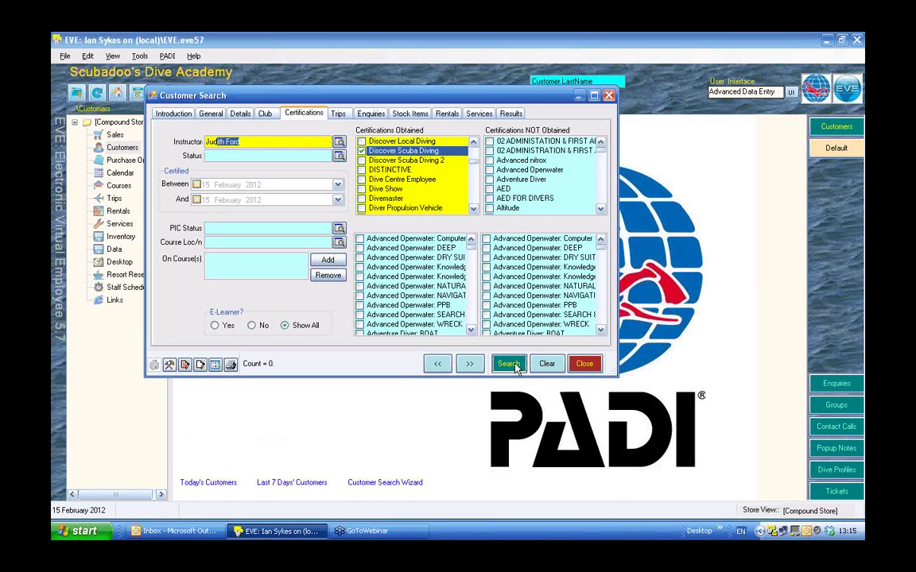
pyautogui.click(509, 365)
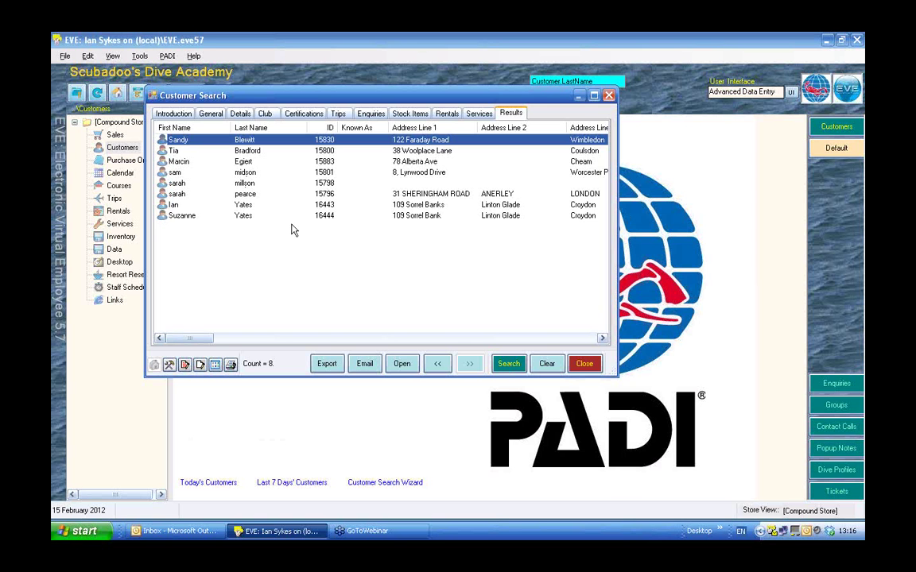
# Add the Open Water certification criterion, run the search, then close the Customer Search window.
pyautogui.click(303, 114)
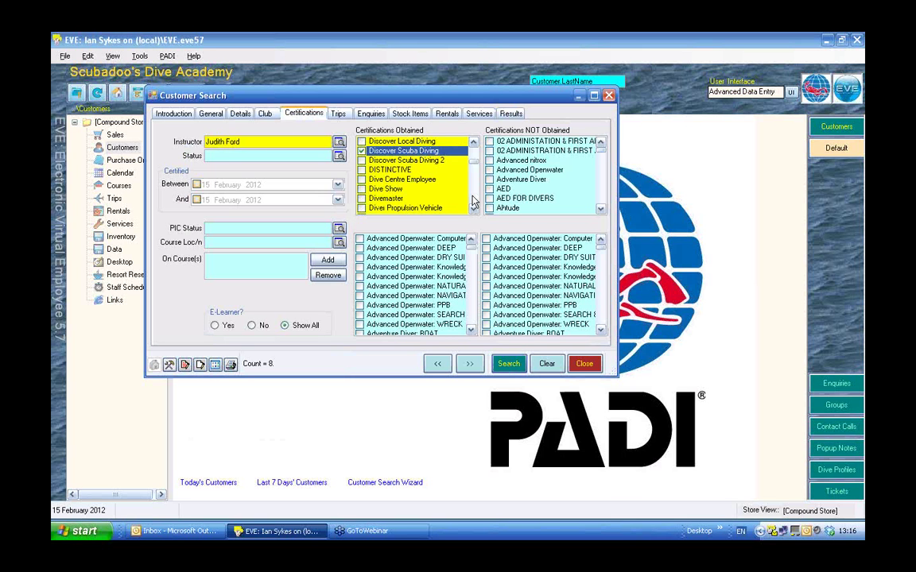
pyautogui.scroll(-6, 473, 201)
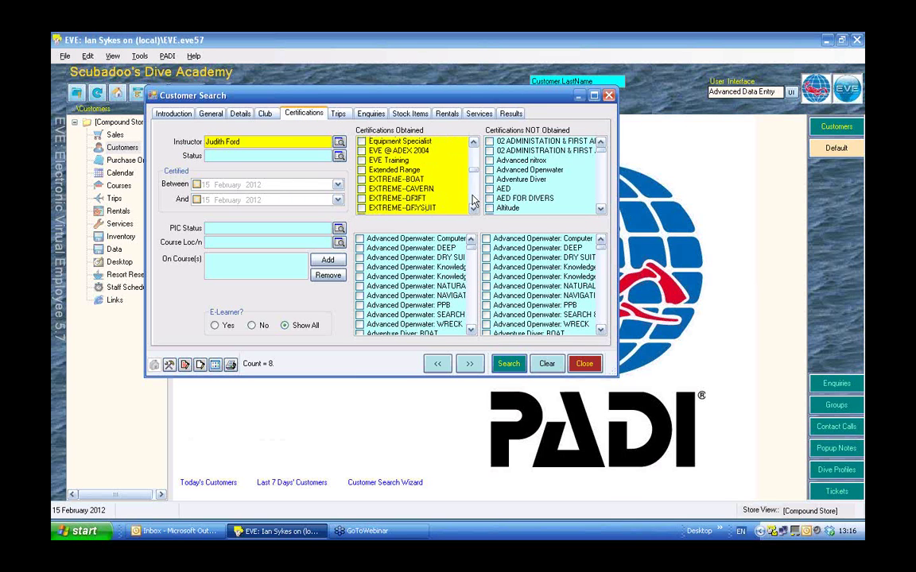
pyautogui.scroll(-9, 473, 202)
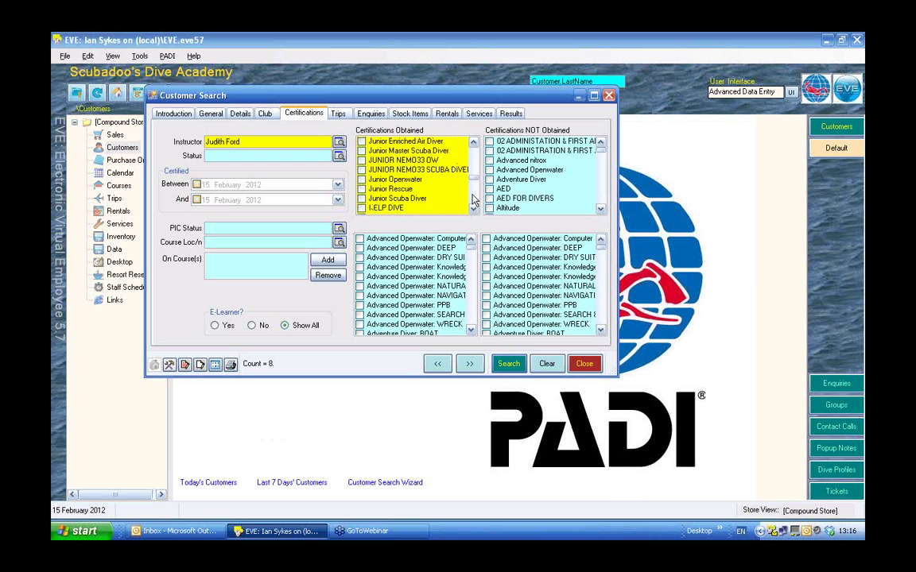
pyautogui.scroll(-7, 473, 201)
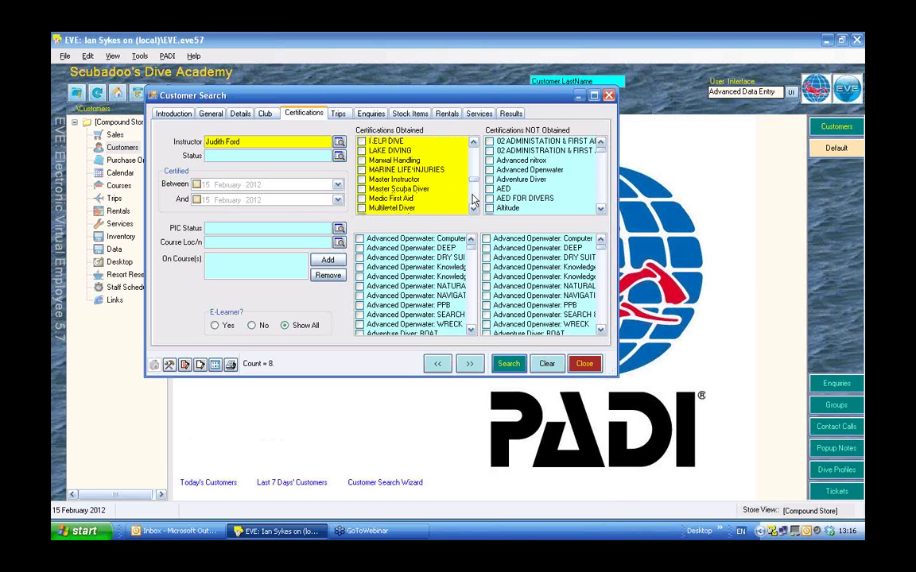
pyautogui.scroll(-4, 473, 201)
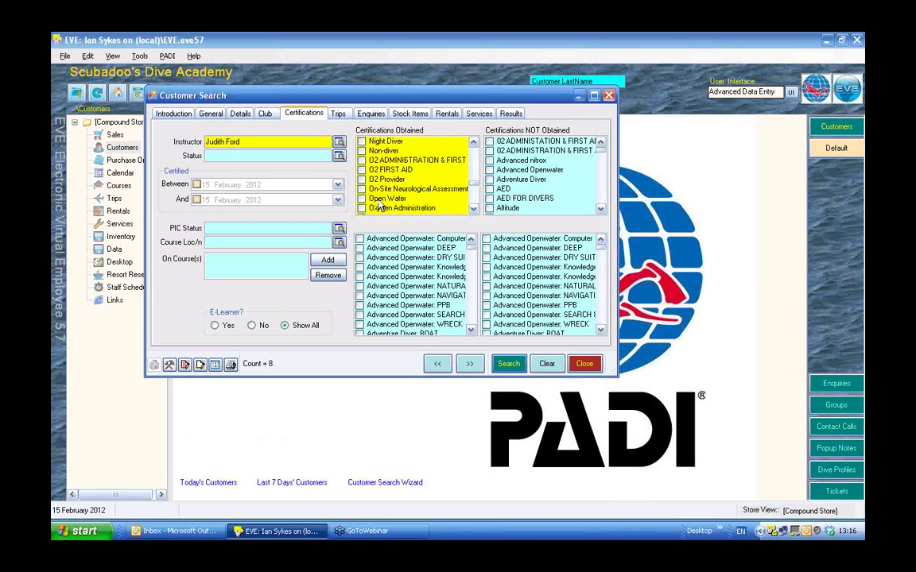
pyautogui.click(426, 198)
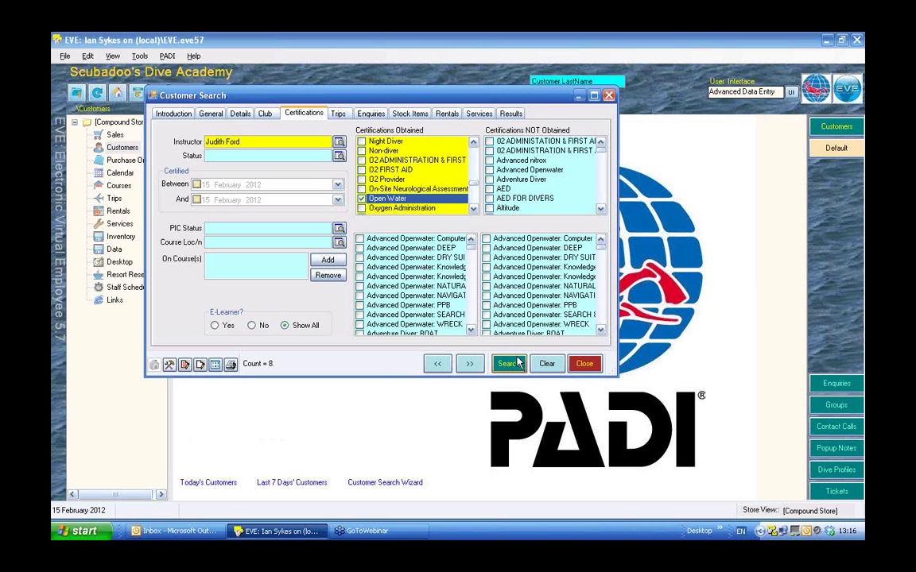
pyautogui.click(519, 363)
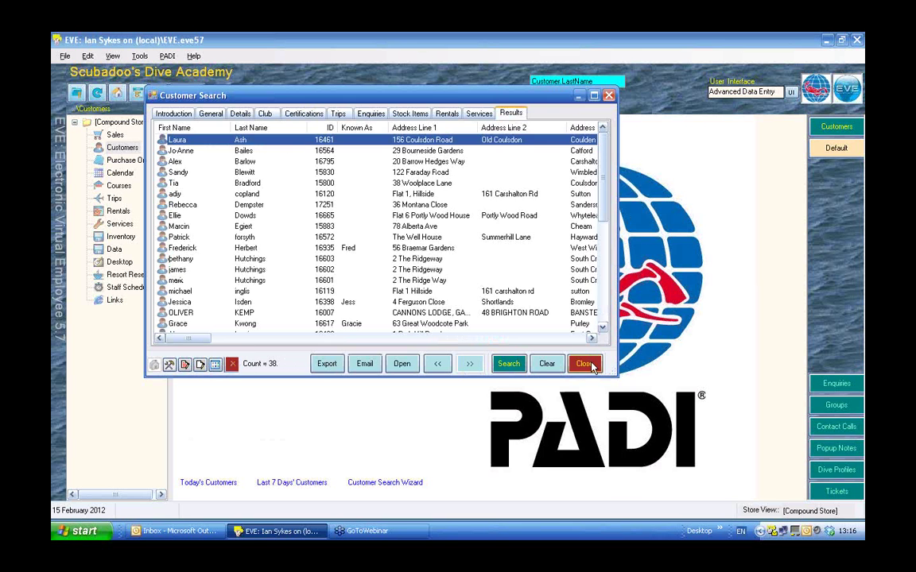
pyautogui.click(585, 364)
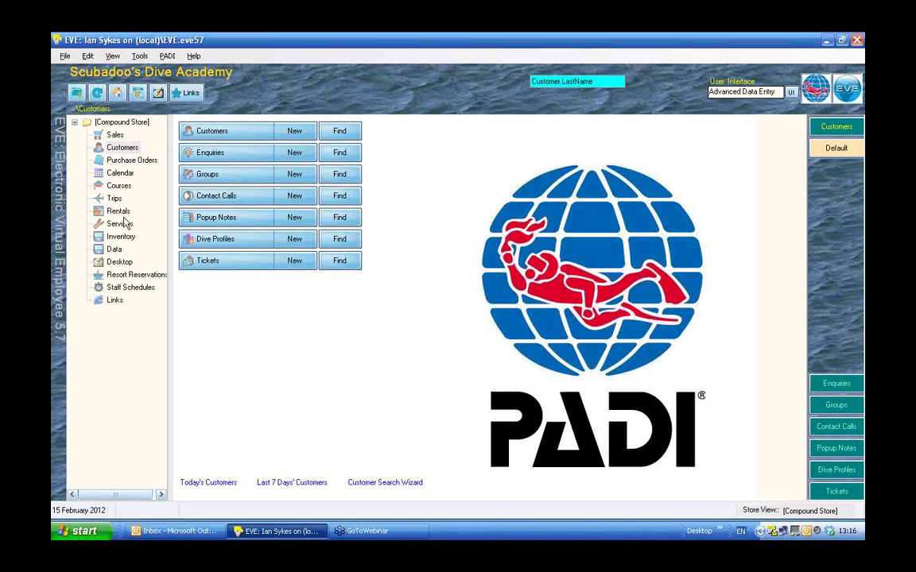
# Open the Courses section from the left navigation tree.
pyautogui.click(118, 185)
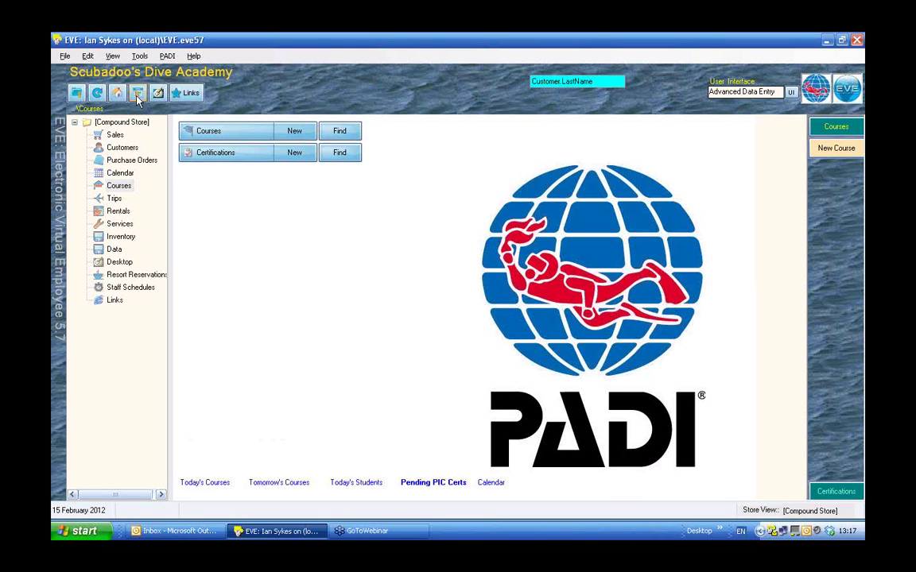
pyautogui.click(137, 94)
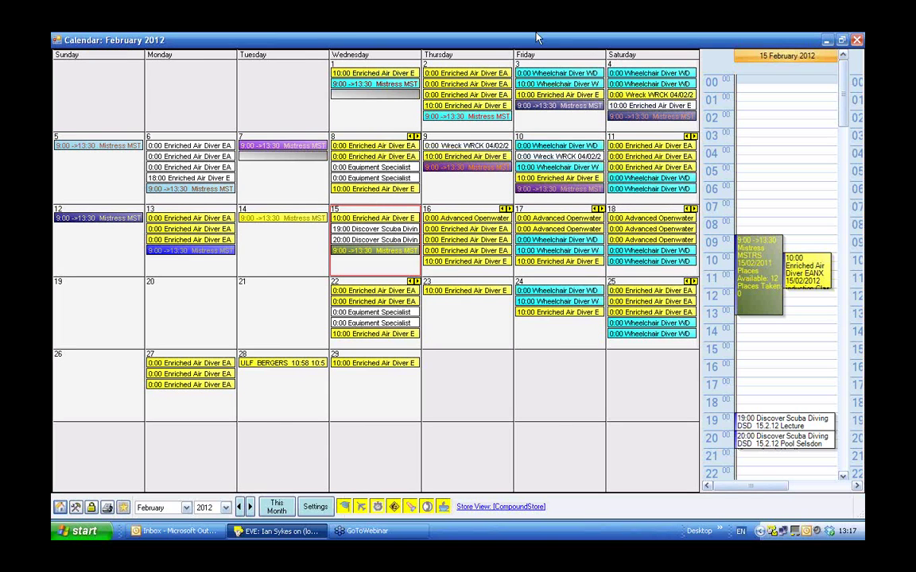
pyautogui.click(857, 41)
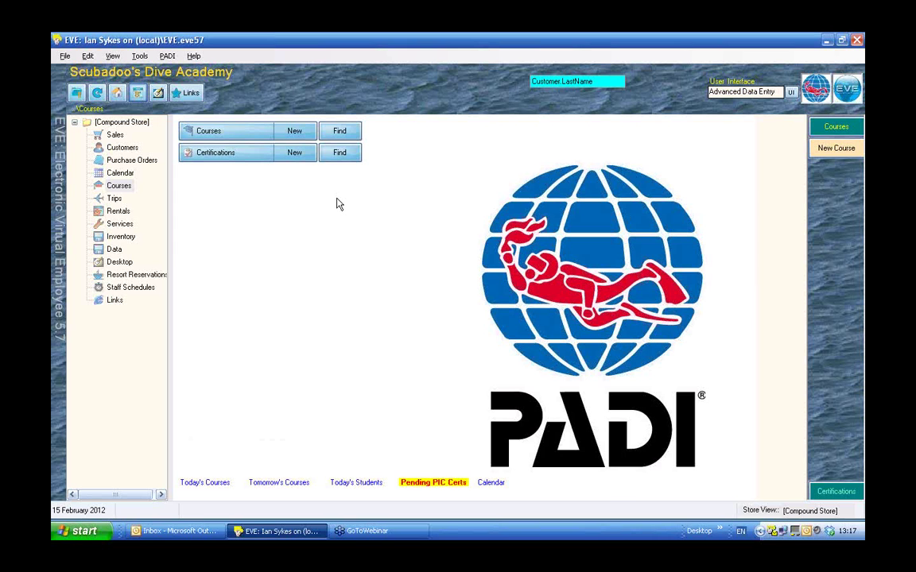
# In the Data area, find Course Types and select Discover Scuba Diving in the list.
pyautogui.click(113, 251)
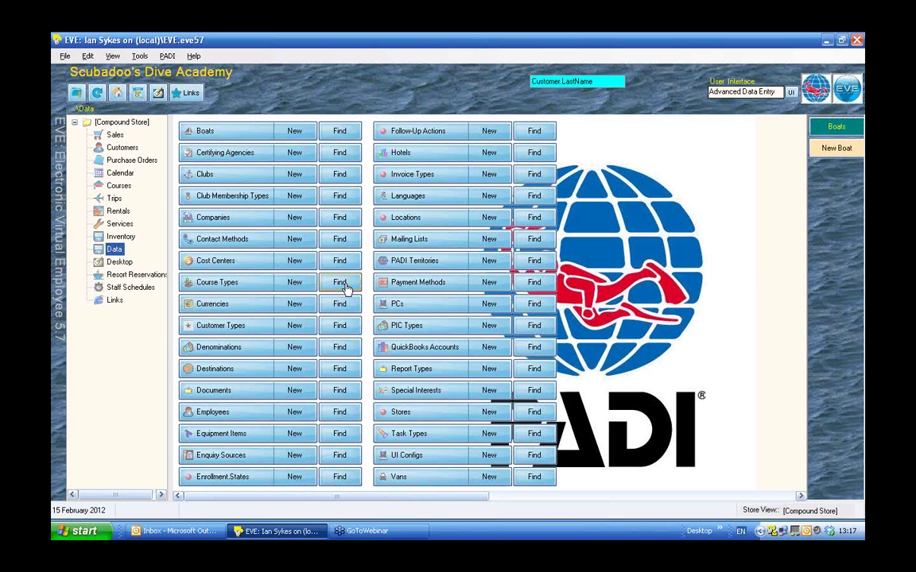
pyautogui.click(345, 283)
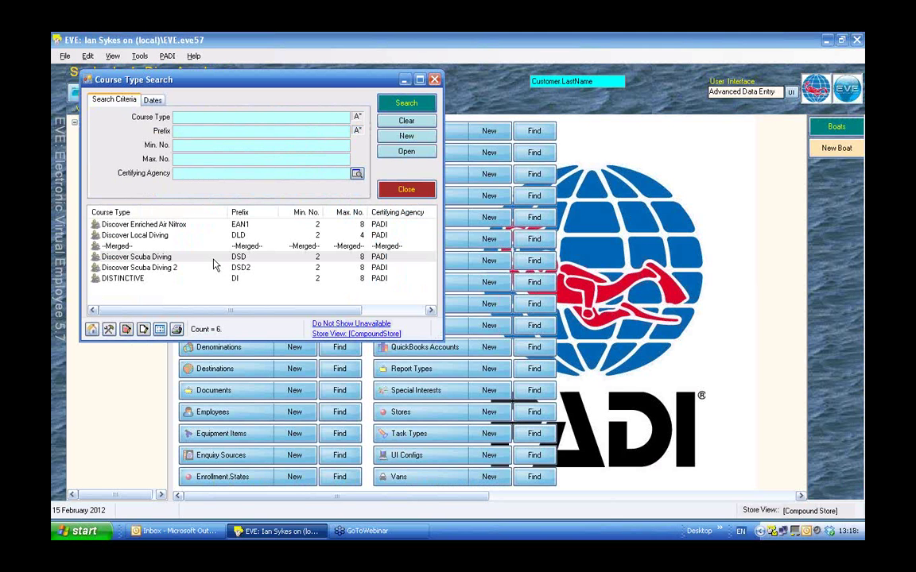
pyautogui.click(213, 259)
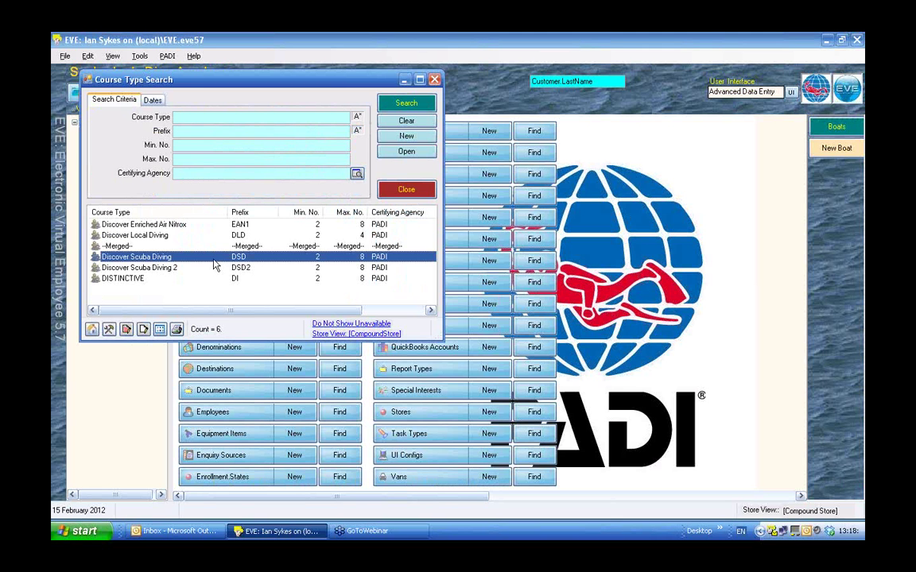
# Open Discover Scuba Diving's module types and set the Lecture module to 19:00 in Classroom 1.
pyautogui.doubleClick(213, 260)
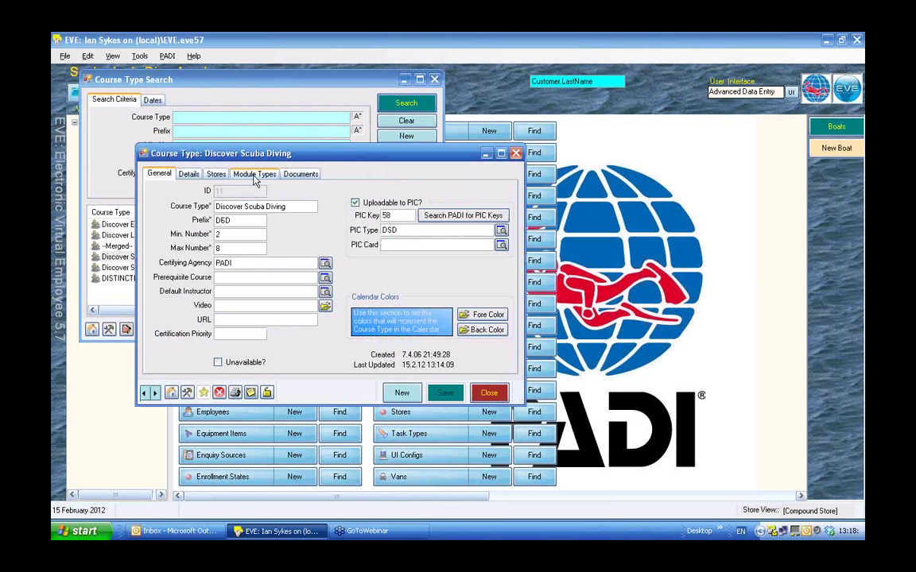
pyautogui.click(253, 174)
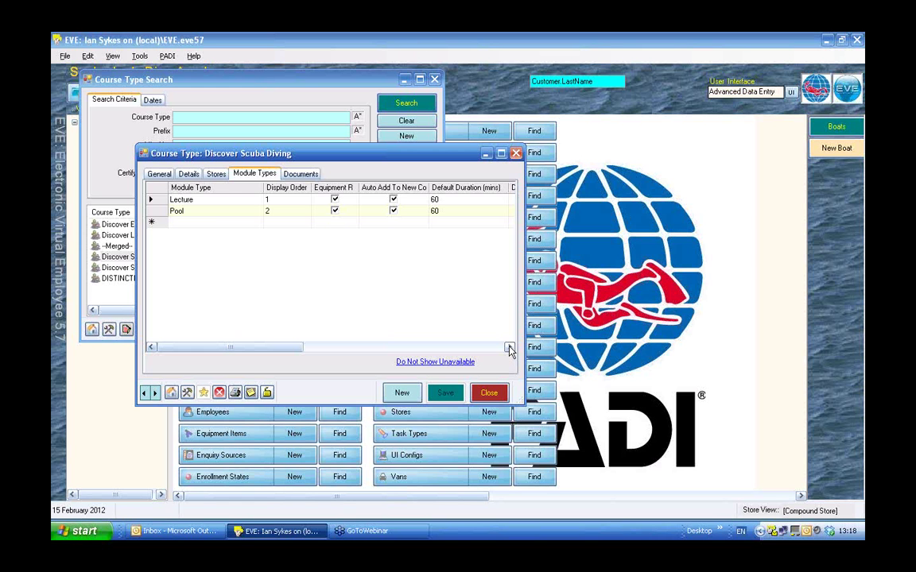
pyautogui.click(510, 347)
pyautogui.click(510, 347)
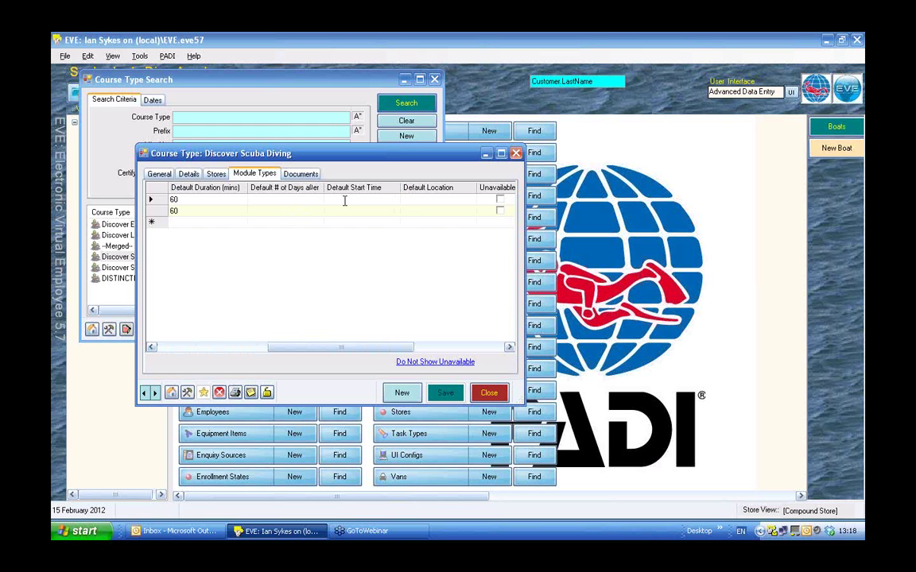
pyautogui.click(344, 199)
pyautogui.write('19:00')
pyautogui.click(422, 200)
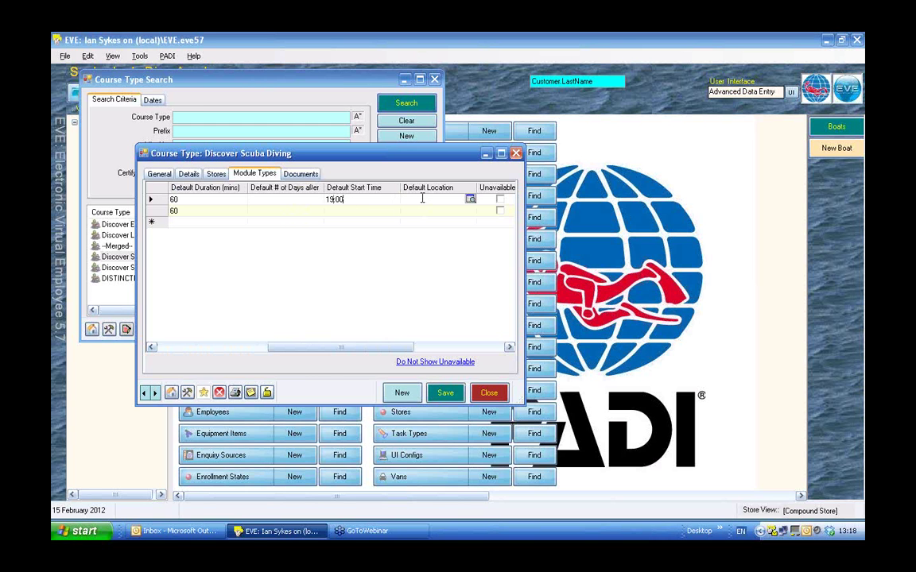
pyautogui.write('C')
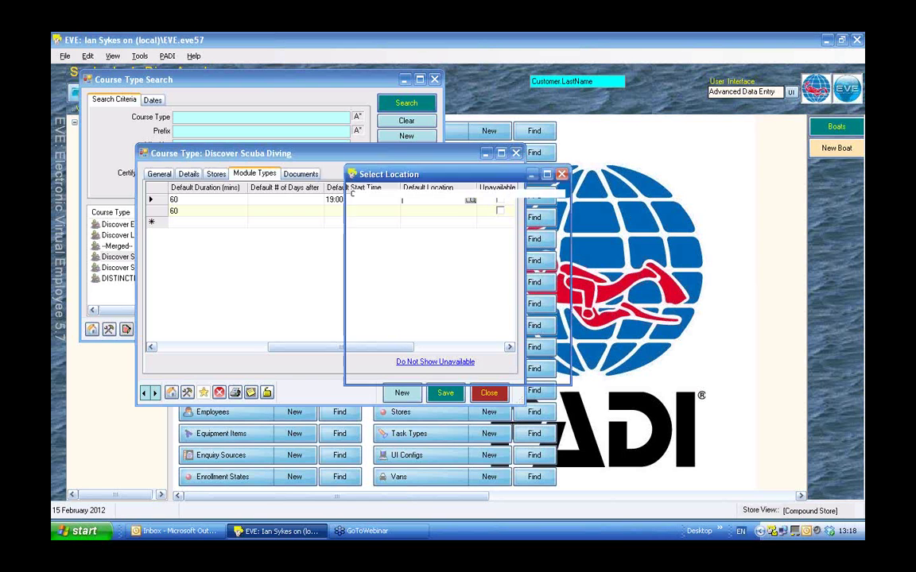
pyautogui.press('Down')
pyautogui.press('Down')
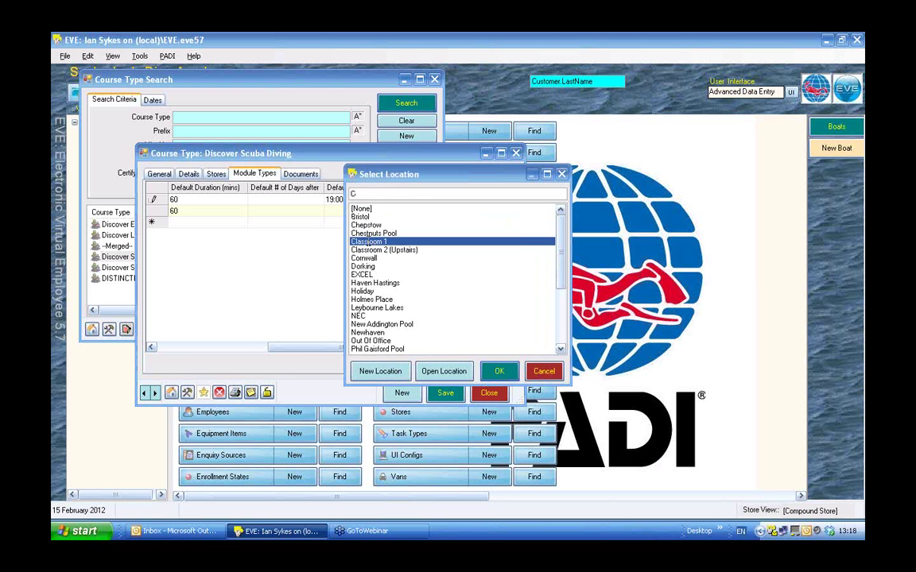
pyautogui.press('Return')
# Set the Pool module to start at 20:00 at SELSDON POOL.
pyautogui.click(334, 211)
pyautogui.write('2')
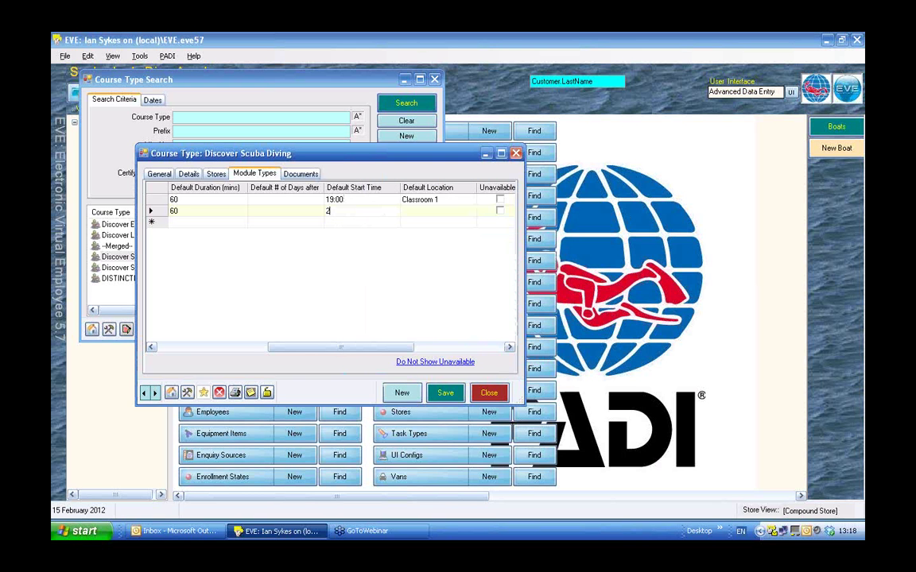
pyautogui.write('0:00')
pyautogui.click(408, 211)
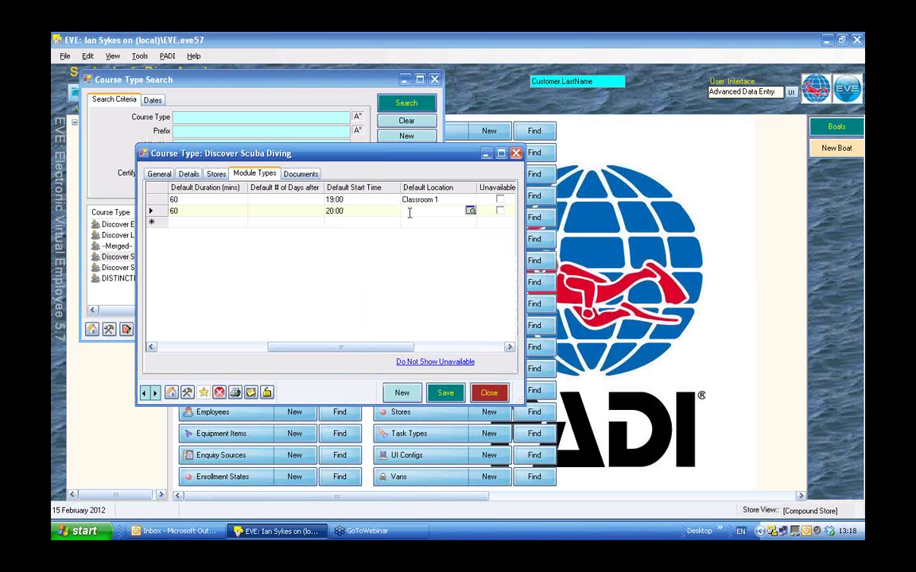
pyautogui.write('Se')
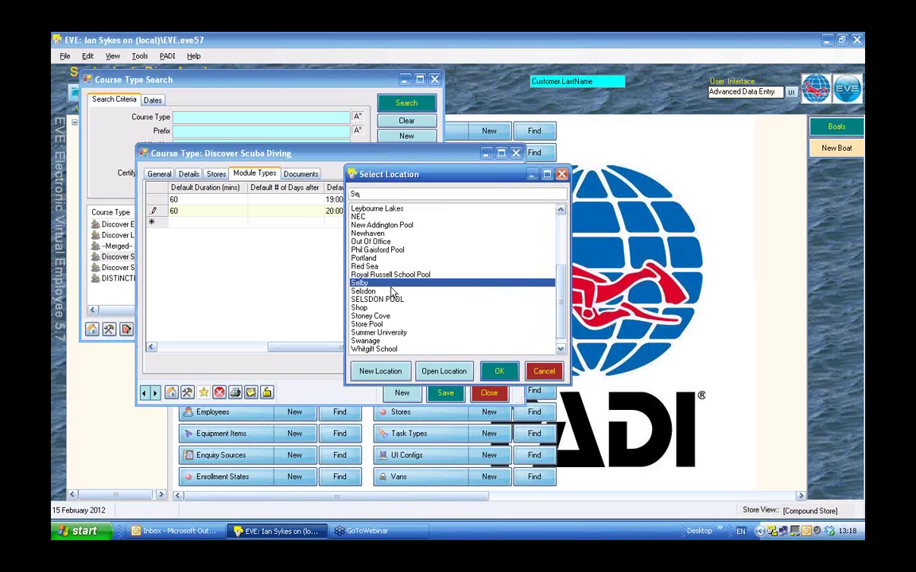
pyautogui.click(365, 300)
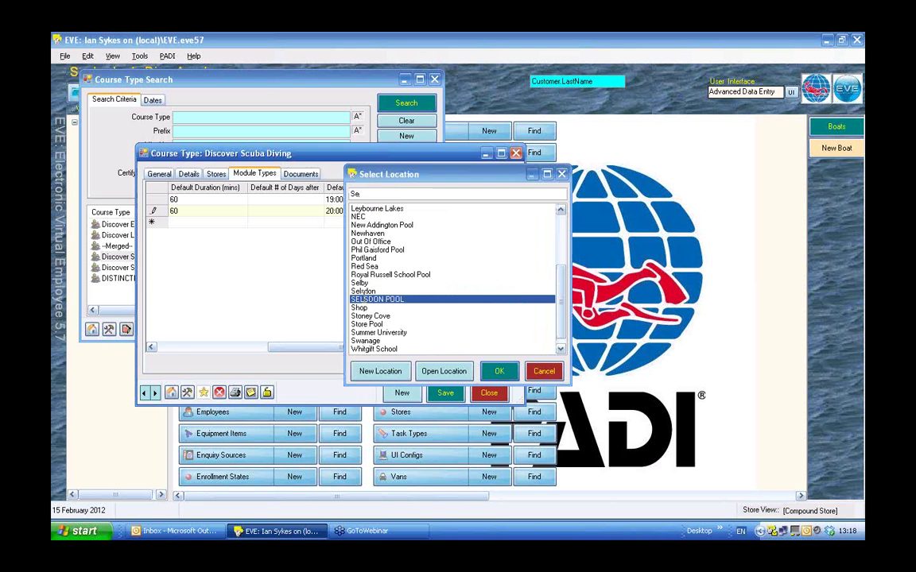
pyautogui.doubleClick(366, 301)
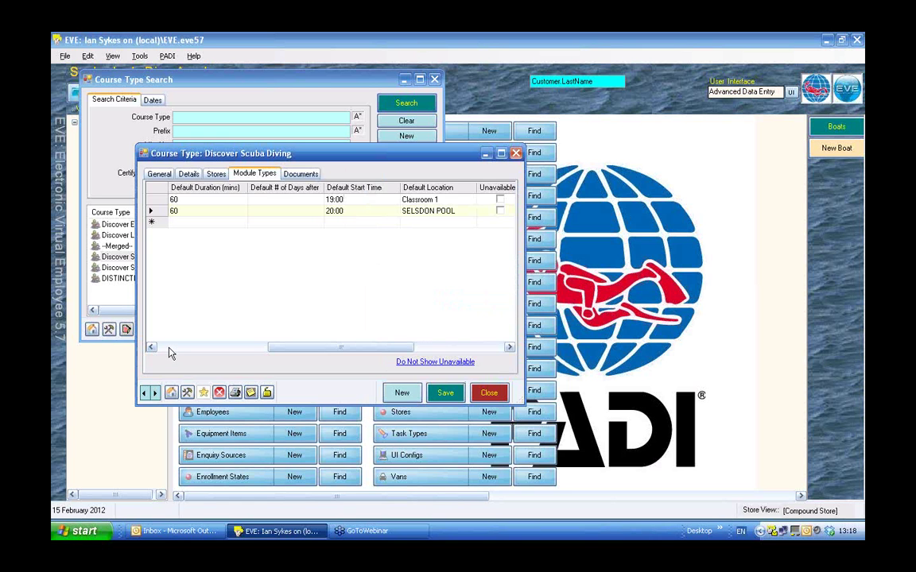
pyautogui.click(169, 348)
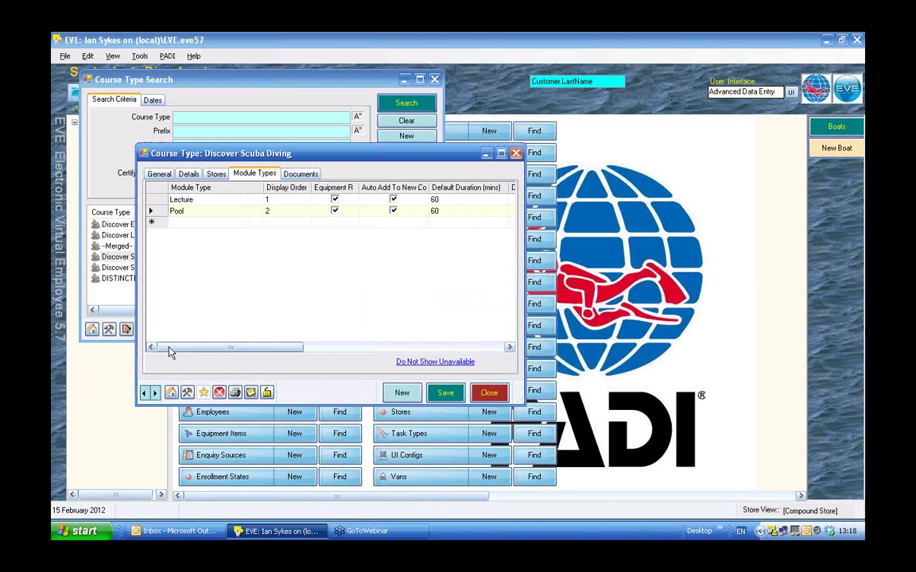
pyautogui.click(486, 348)
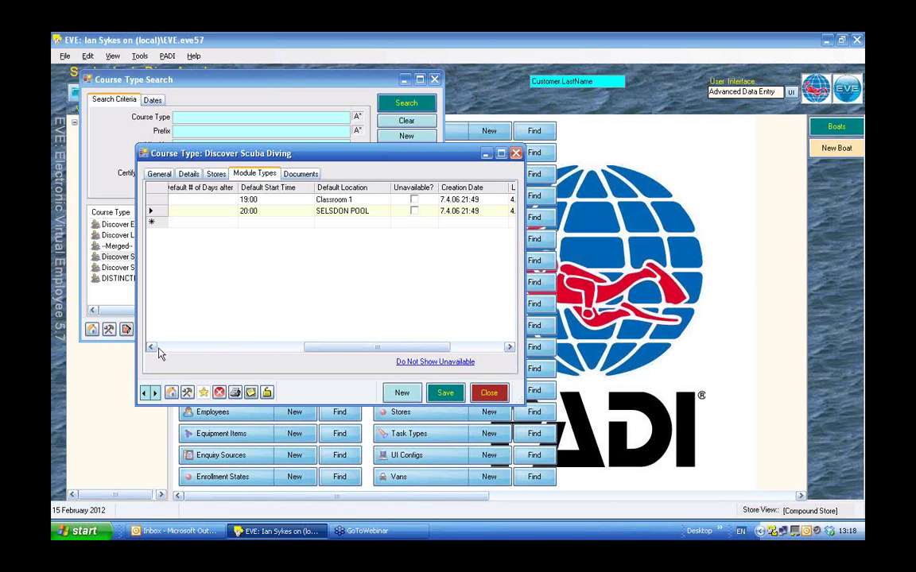
pyautogui.click(158, 349)
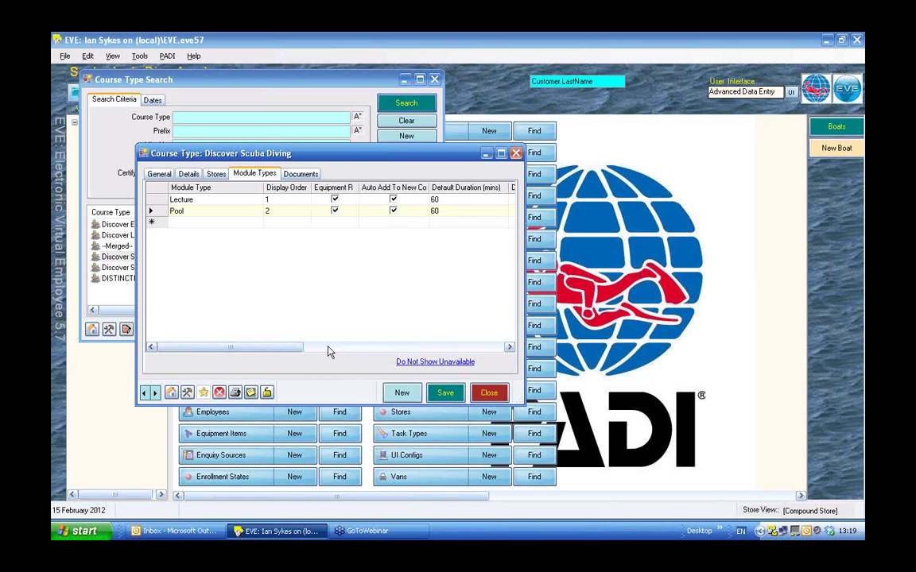
pyautogui.click(437, 350)
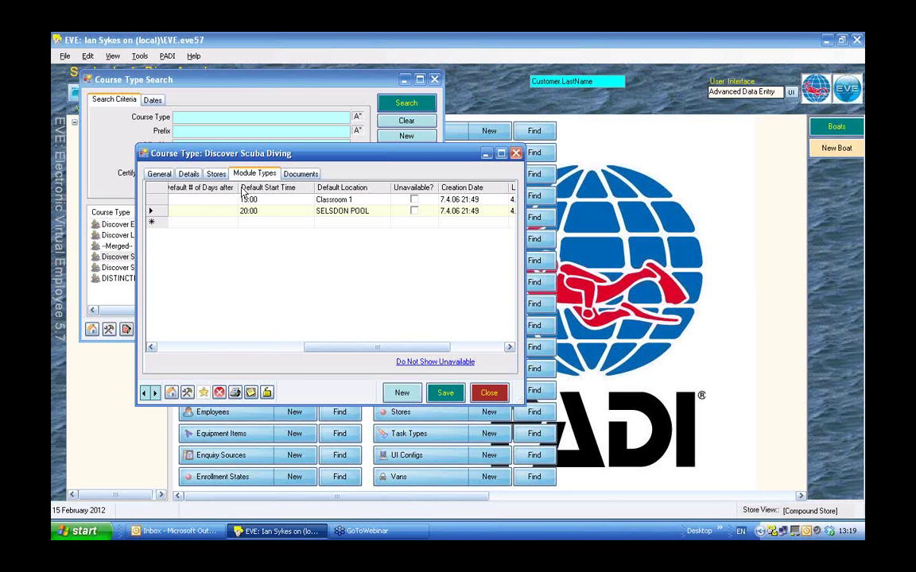
# Enter 0 as the default days-after value for both the Lecture and Pool modules.
pyautogui.click(208, 202)
pyautogui.click(207, 200)
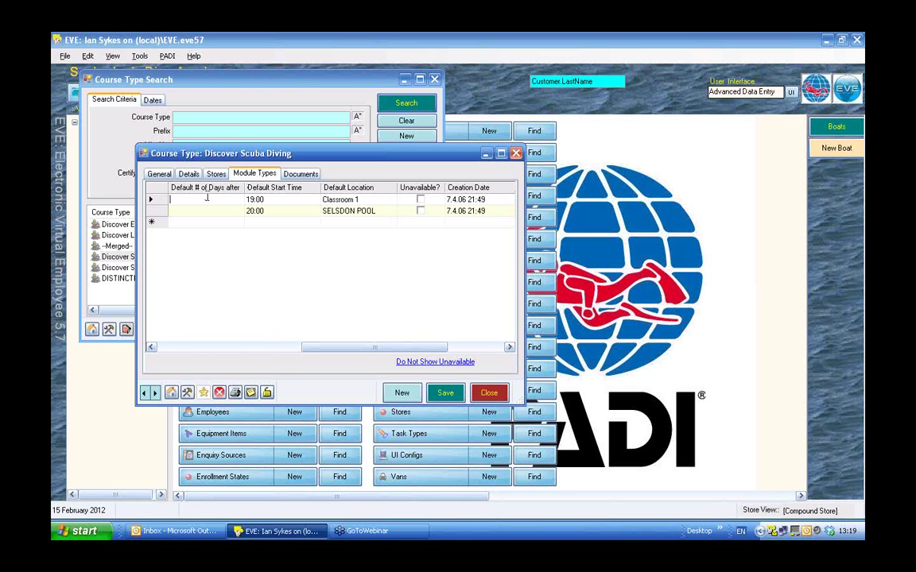
pyautogui.write('0')
pyautogui.click(186, 212)
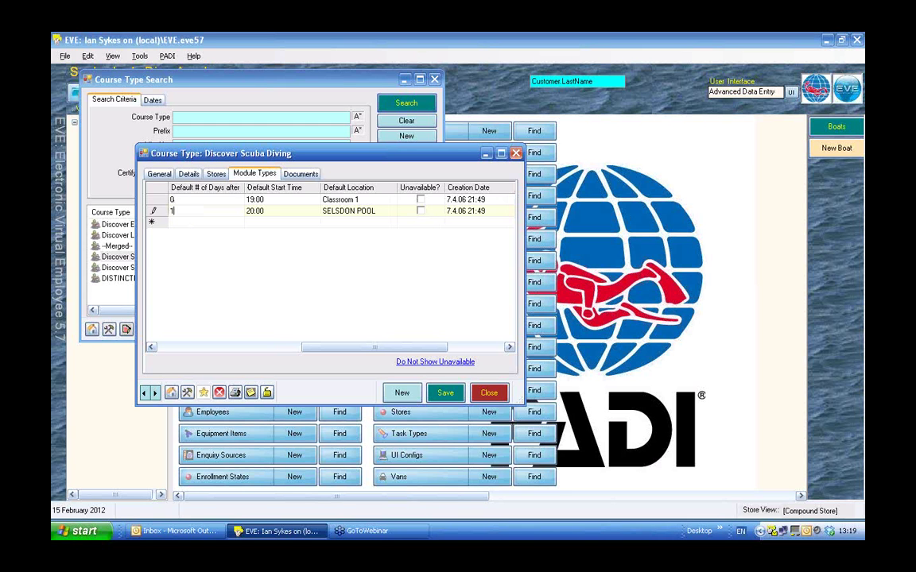
pyautogui.write('1')
pyautogui.click(150, 347)
pyautogui.click(150, 348)
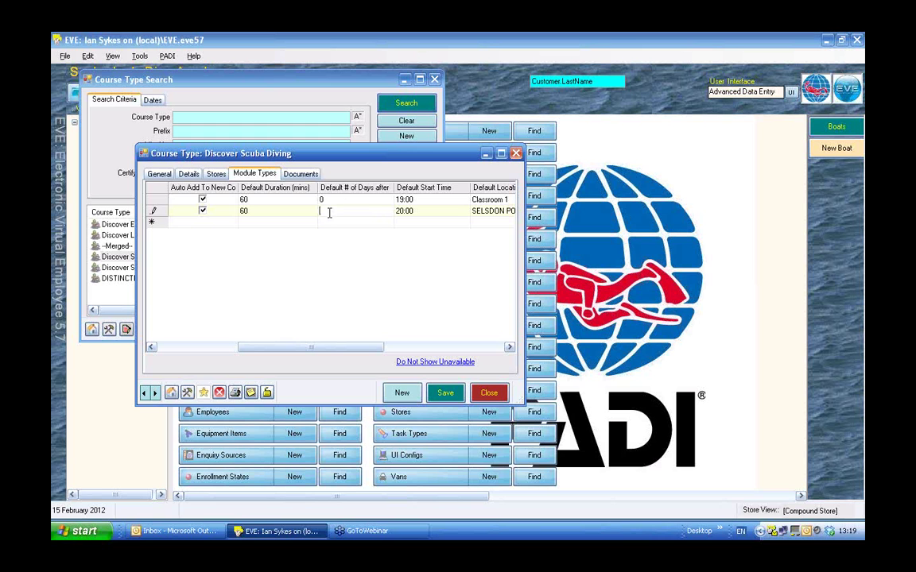
pyautogui.write('0')
pyautogui.click(326, 199)
pyautogui.write('1')
# Save the Discover Scuba Diving course type and close it.
pyautogui.click(155, 350)
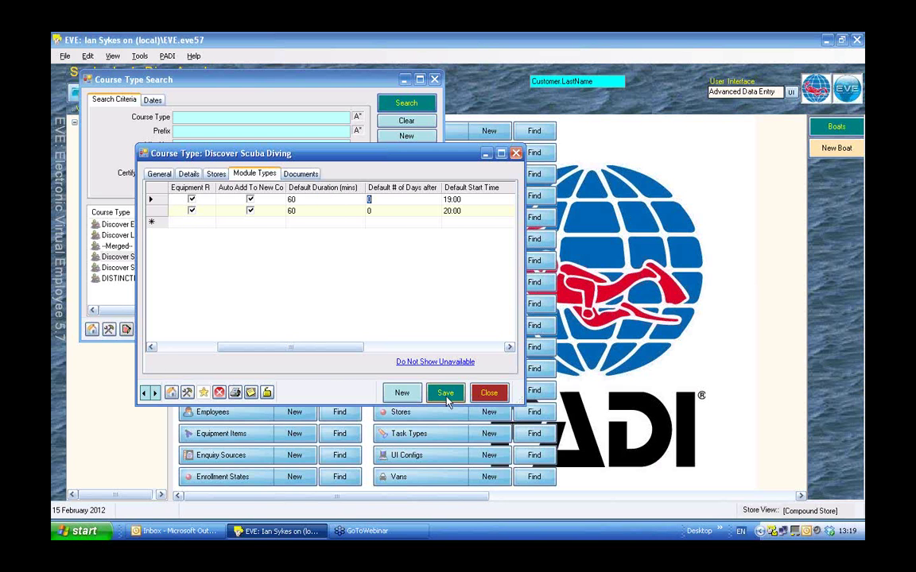
pyautogui.click(446, 395)
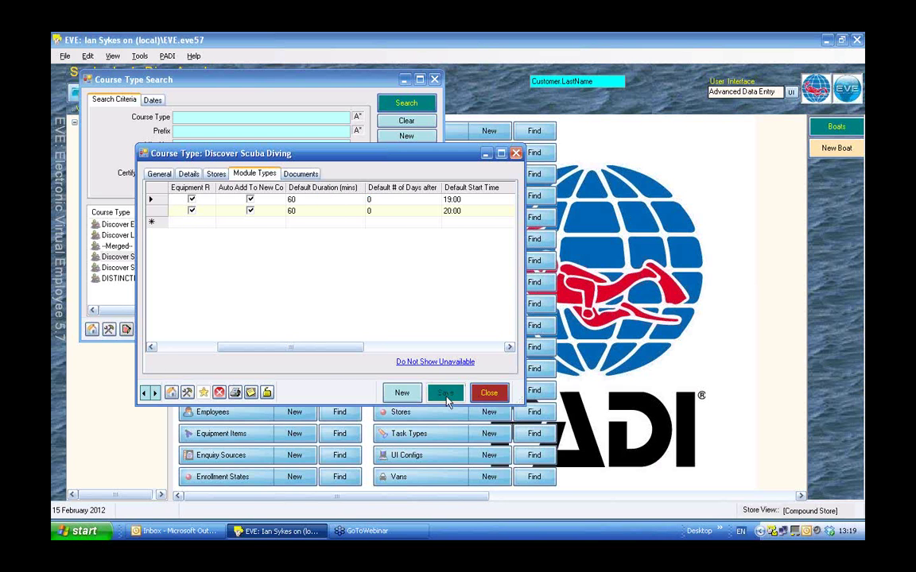
pyautogui.click(488, 393)
# Close the course type search, start a new Sales invoice, and set the listed staff member as employee.
pyautogui.click(406, 190)
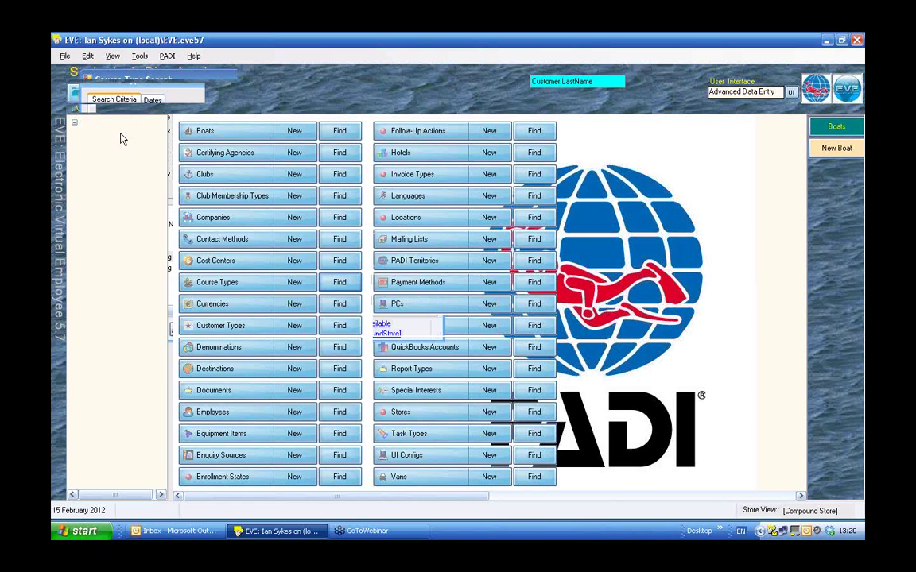
pyautogui.click(112, 136)
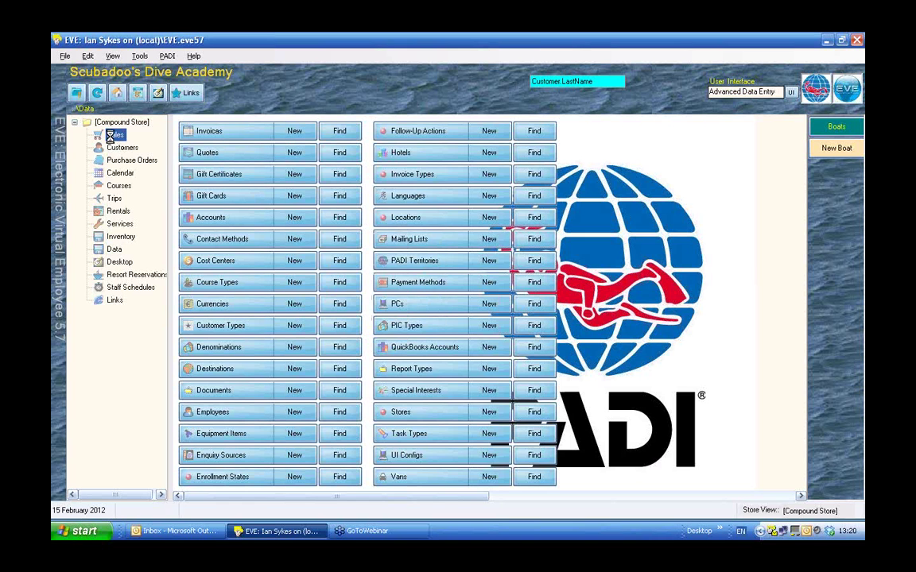
pyautogui.click(295, 137)
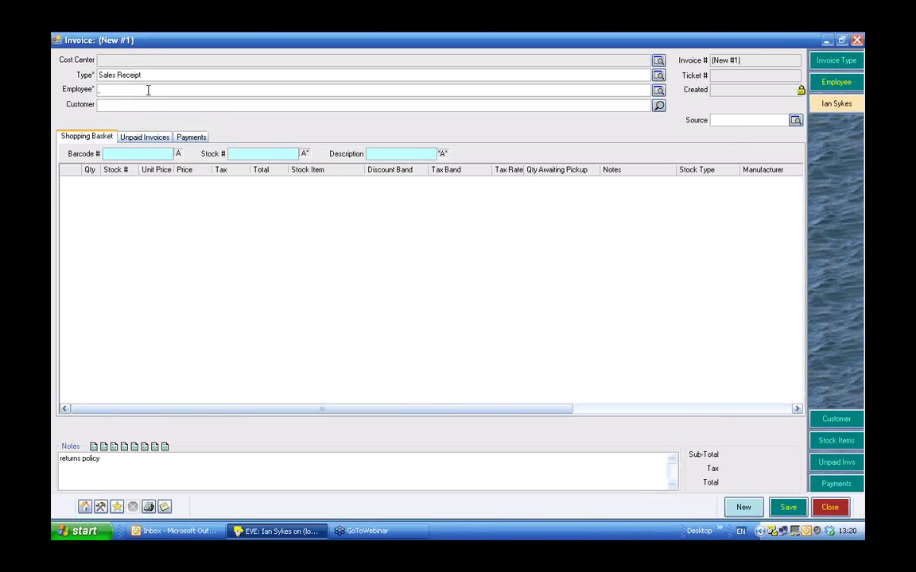
pyautogui.click(827, 111)
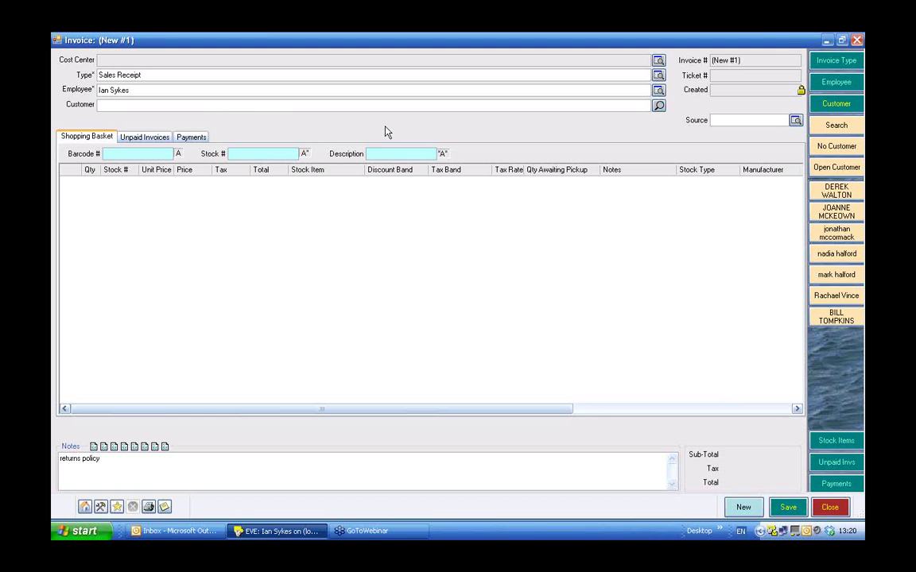
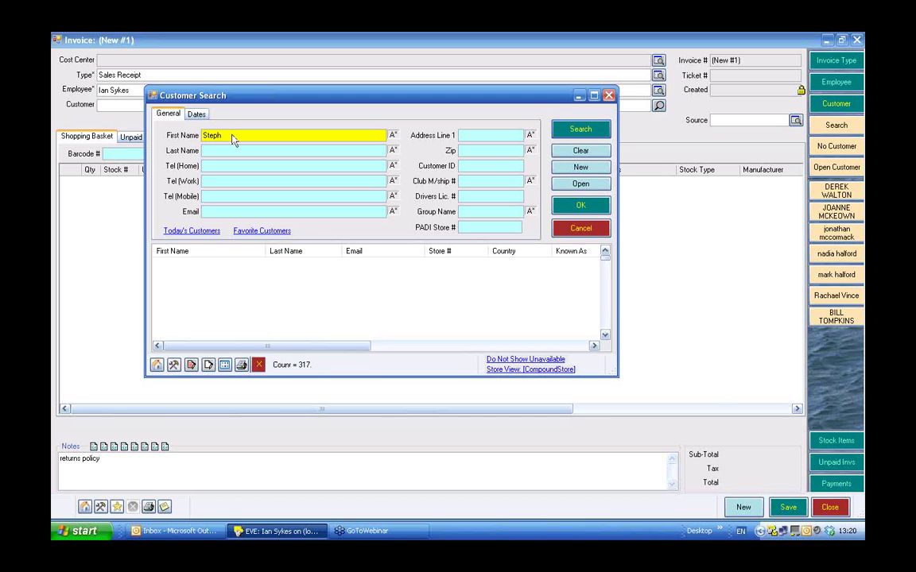
# Enter the customer's first name in the Customer field and their surname as Last Name to search.
pyautogui.press('Tab')
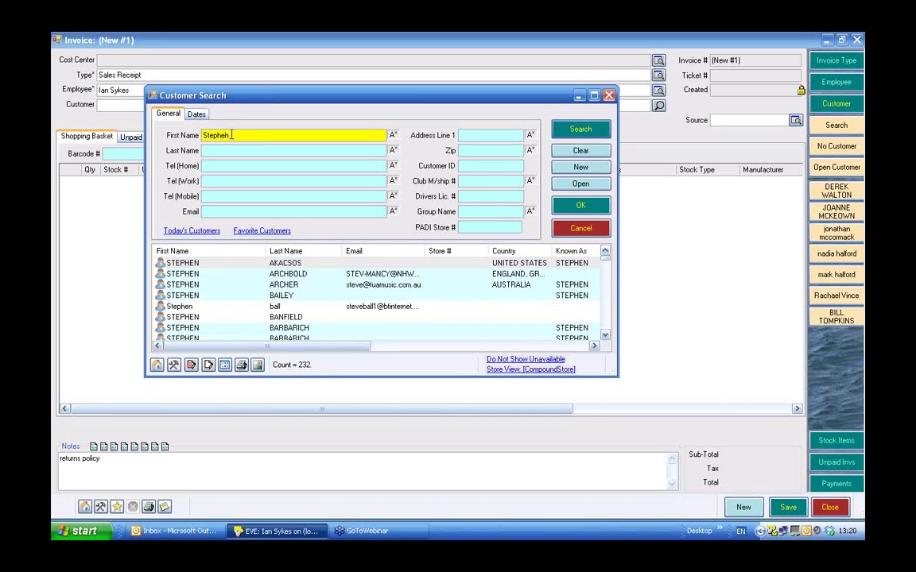
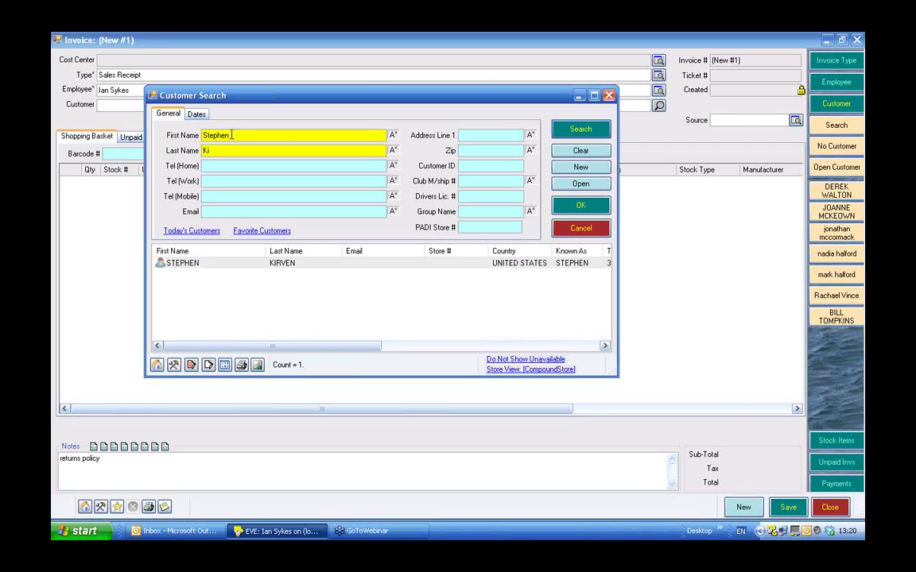
# Start a new customer record with date of birth 15 Feb 1985 and sex Male.
pyautogui.click(575, 168)
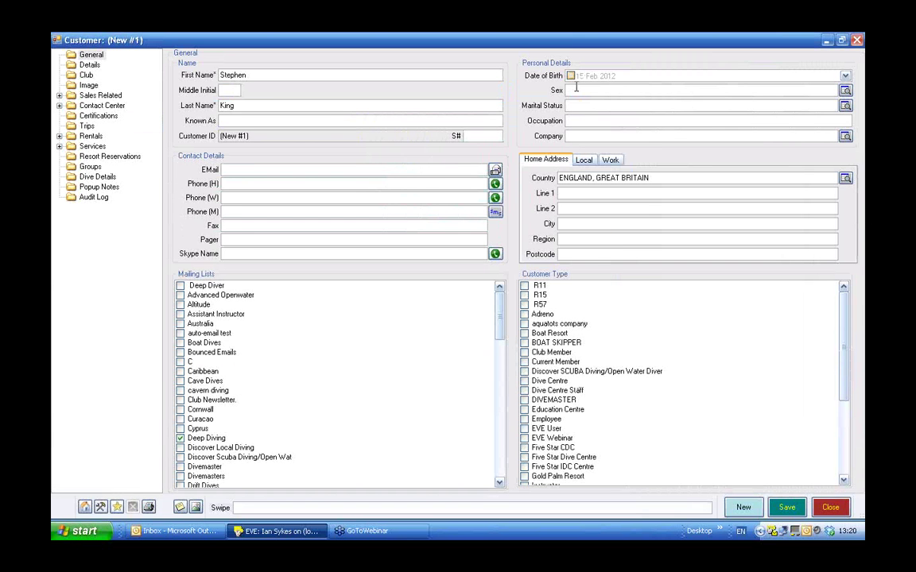
pyautogui.click(570, 76)
pyautogui.click(609, 77)
pyautogui.write('1987')
pyautogui.press('Down')
pyautogui.click(598, 89)
pyautogui.write('Male')
# Enter the customer's e-mail and mobile number, save, and dismiss the auto-email error.
pyautogui.click(310, 169)
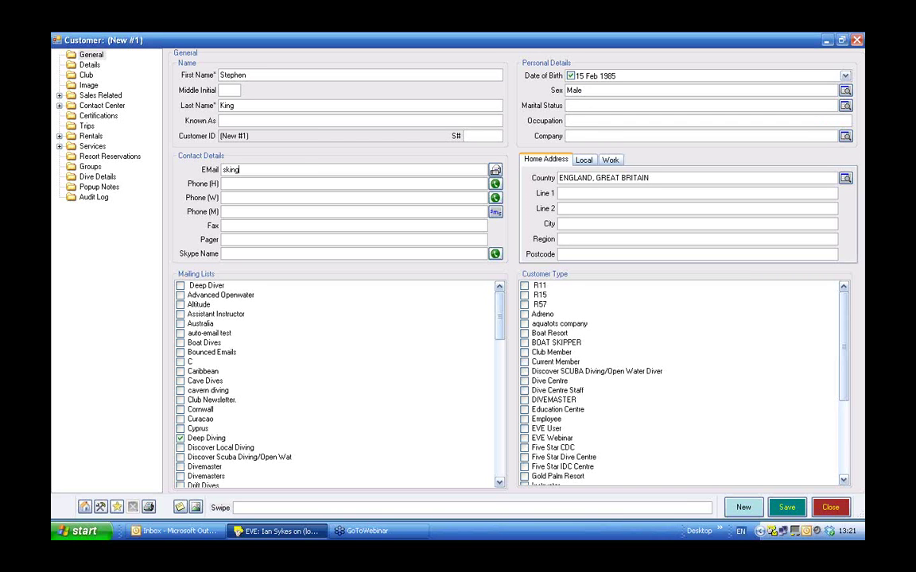
pyautogui.click(233, 211)
pyautogui.click(787, 507)
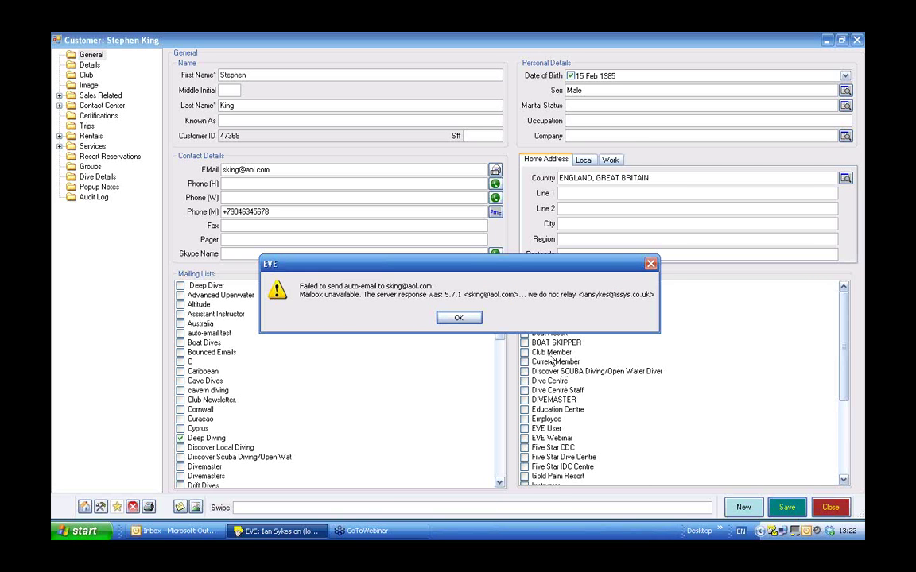
pyautogui.click(458, 318)
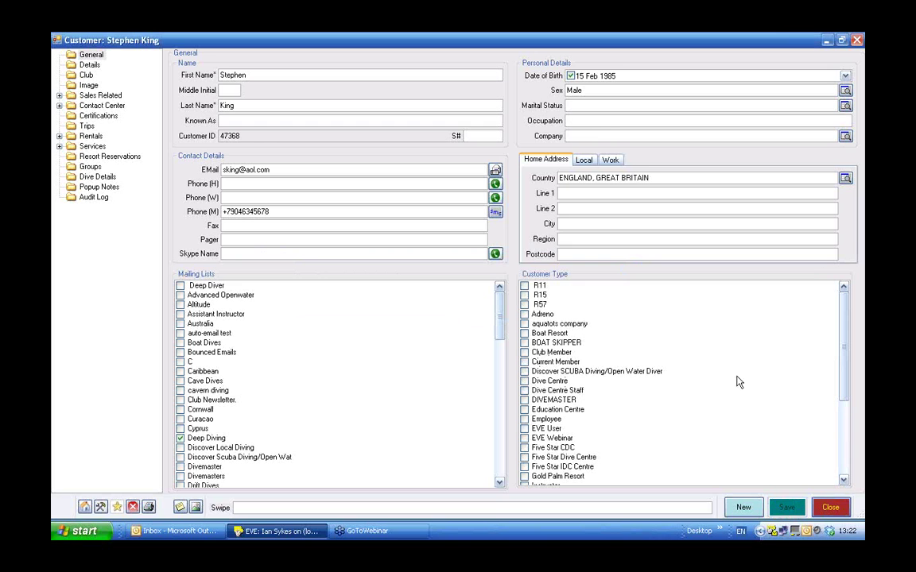
# Close the customer record, search for the customer by name, and add them to the invoice.
pyautogui.click(832, 509)
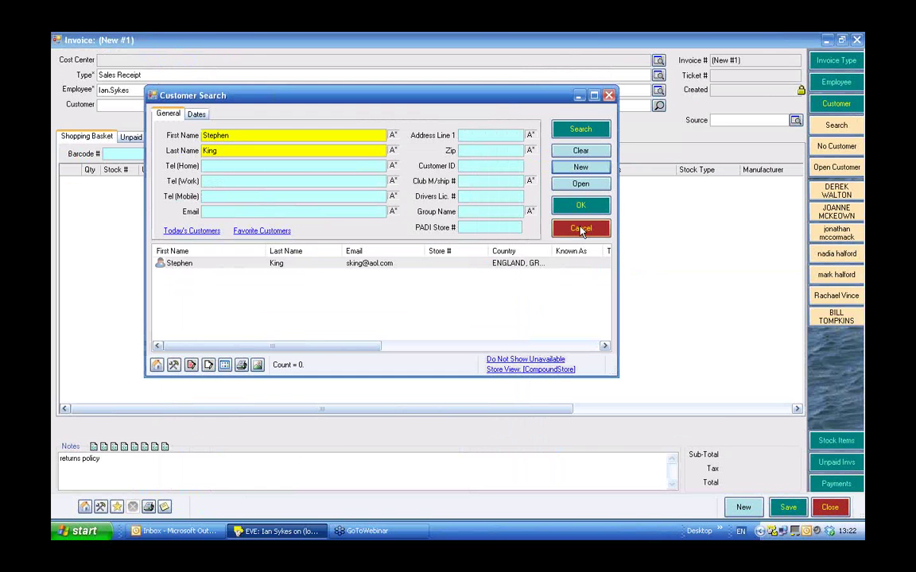
pyautogui.click(582, 229)
pyautogui.write('s')
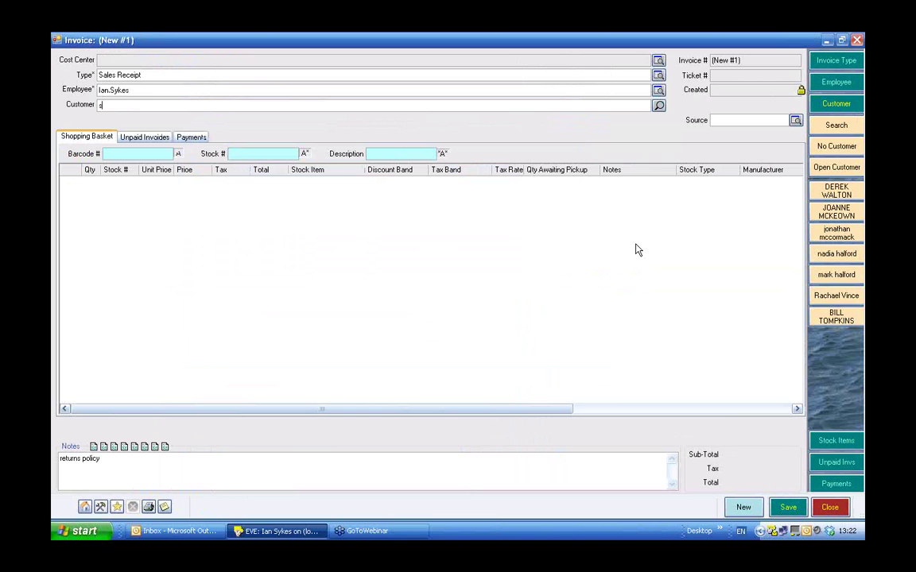
pyautogui.write('te')
pyautogui.press('Return')
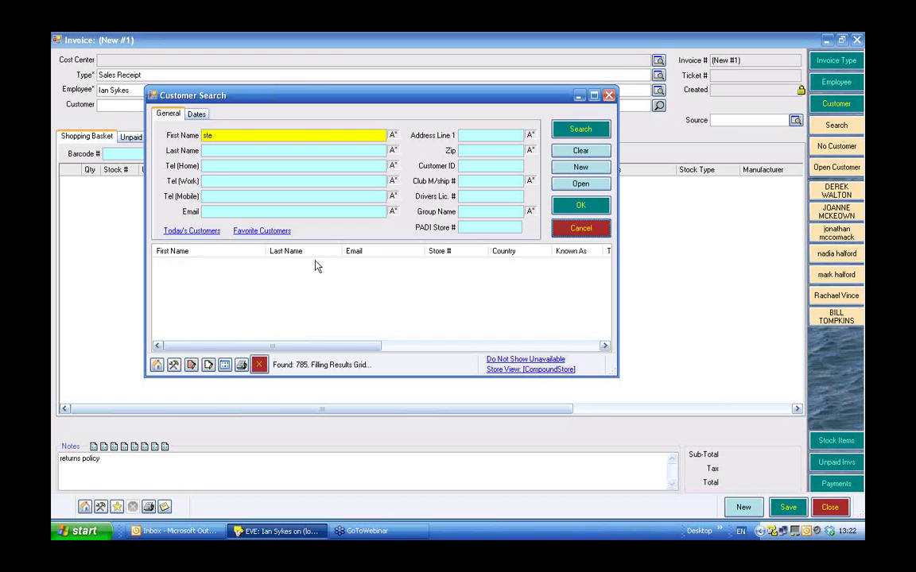
pyautogui.click(213, 151)
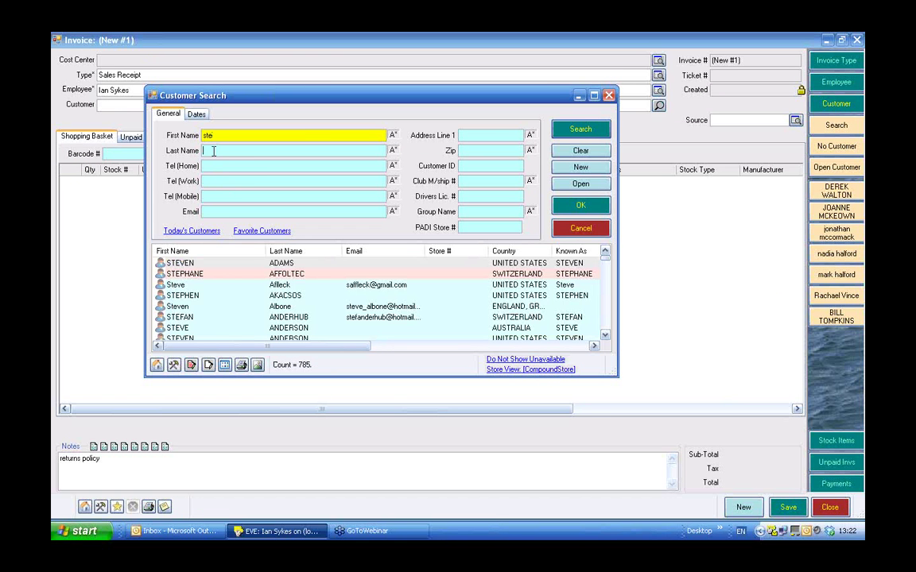
pyautogui.write('ki')
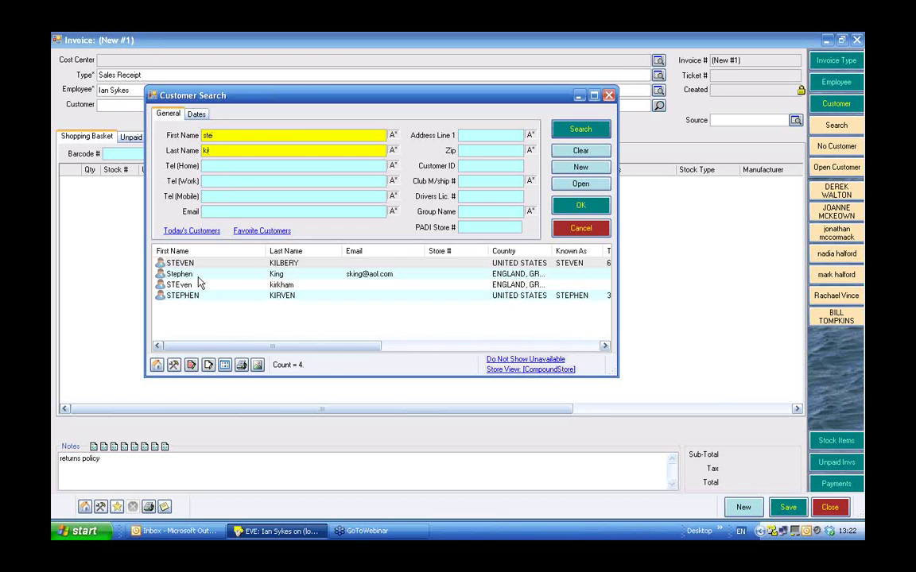
pyautogui.doubleClick(191, 274)
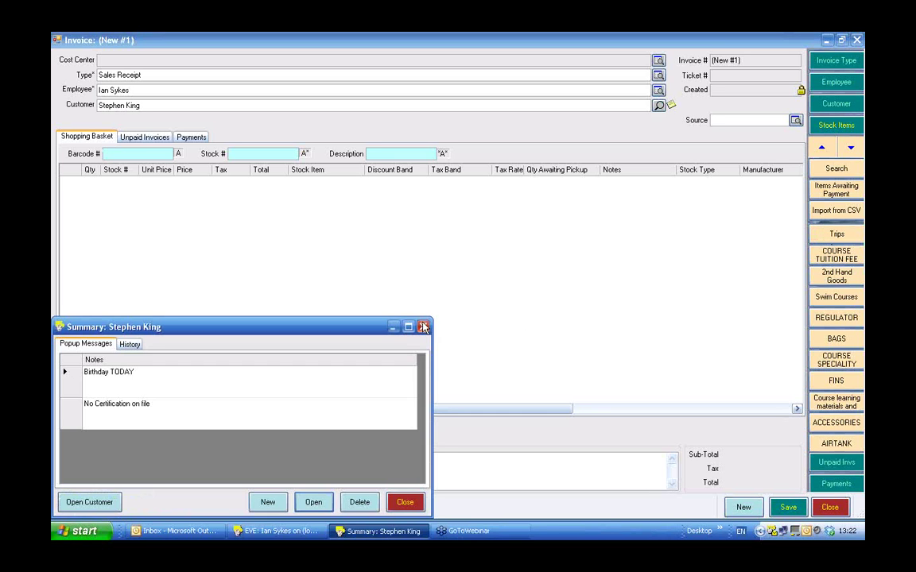
pyautogui.click(424, 326)
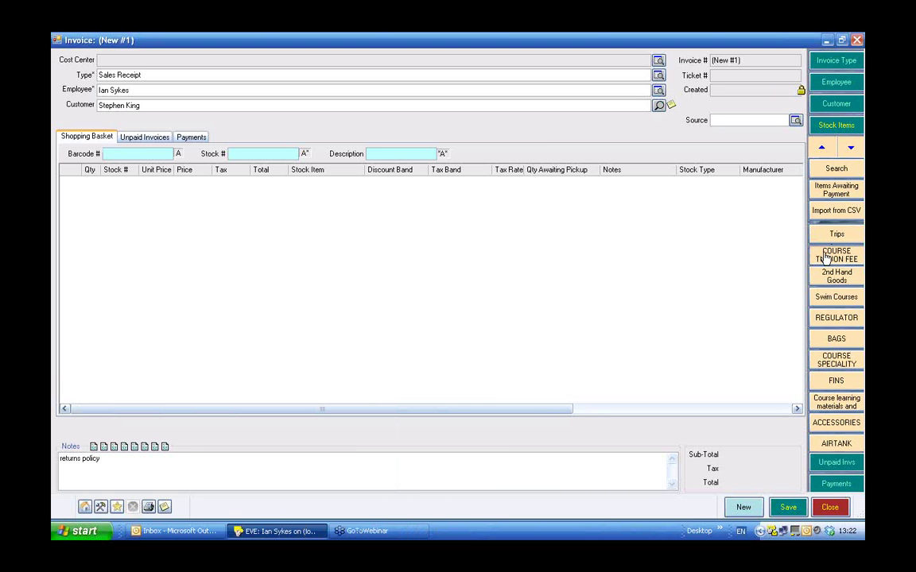
# Add the Discover Scuba Diving course tuition fee to start its booking.
pyautogui.click(830, 253)
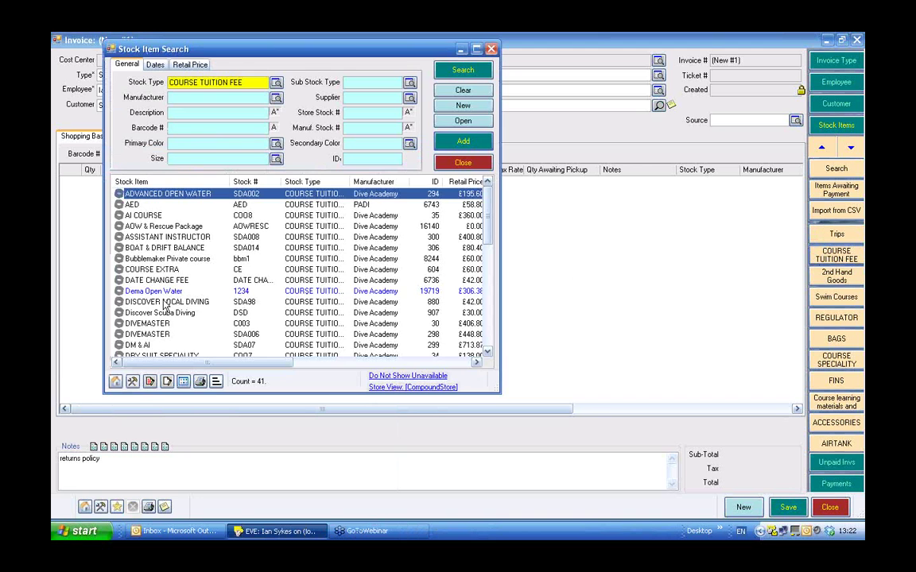
pyautogui.click(155, 314)
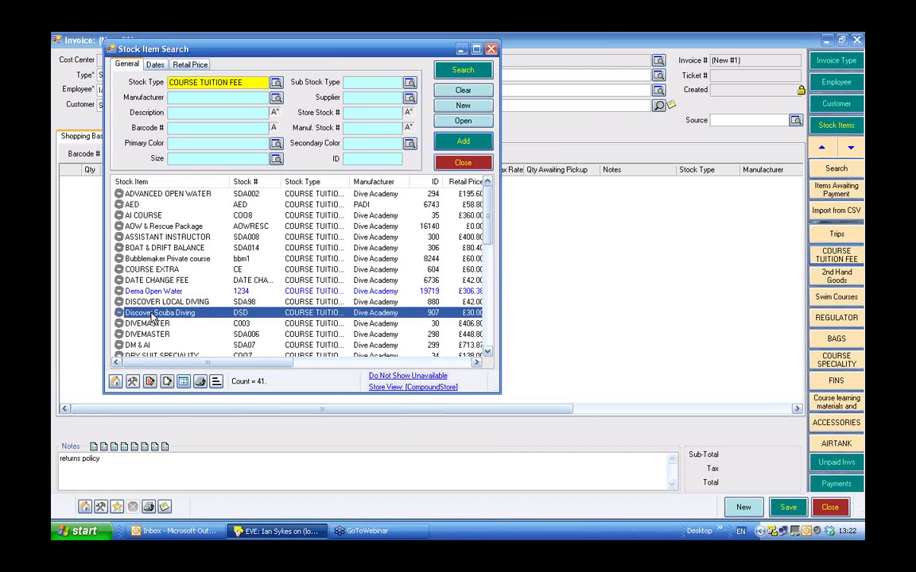
pyautogui.doubleClick(155, 315)
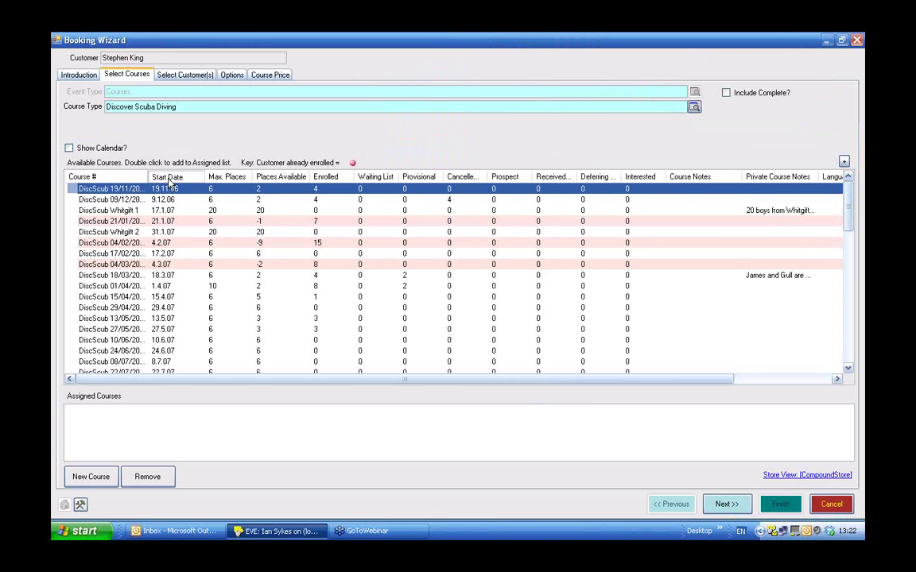
# Sort available Discover Scuba Diving courses by start date and turn on Show Calendar.
pyautogui.click(168, 178)
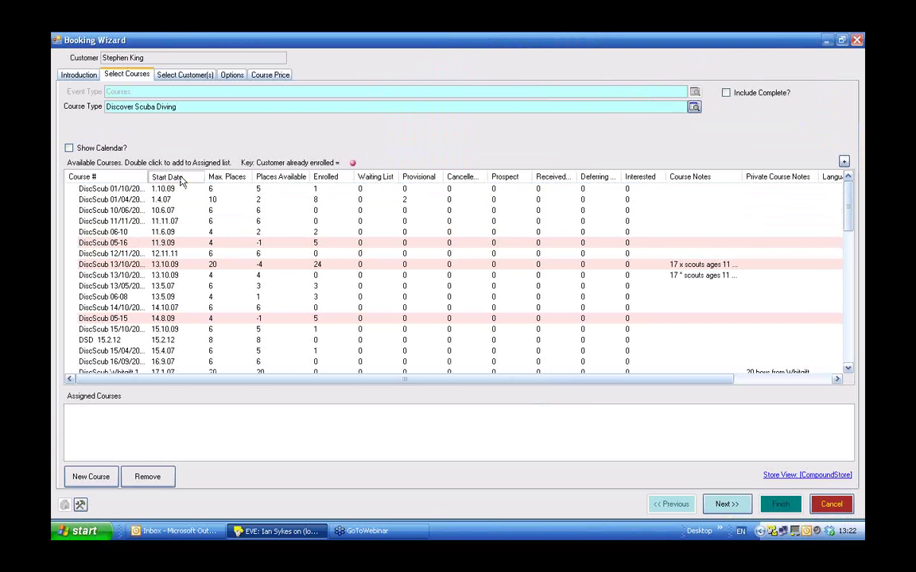
pyautogui.click(181, 179)
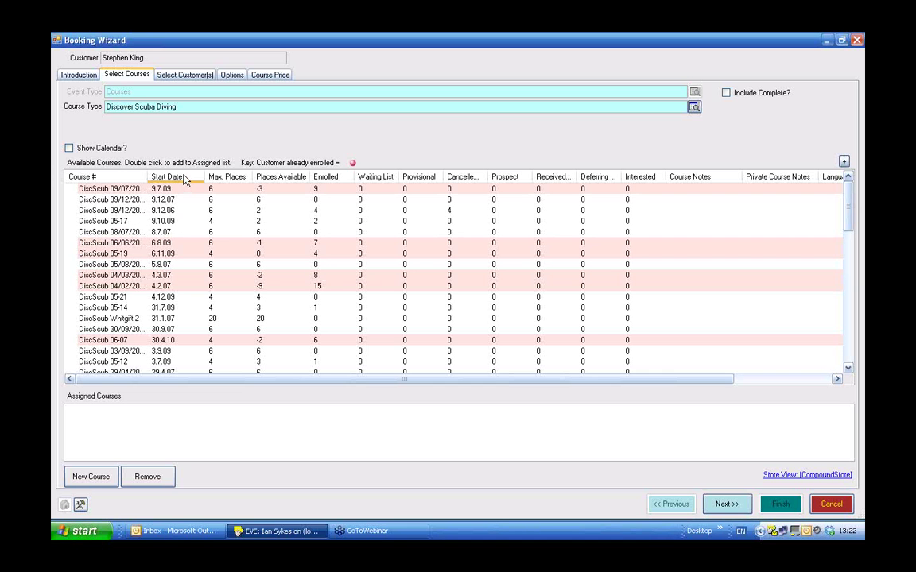
pyautogui.click(184, 179)
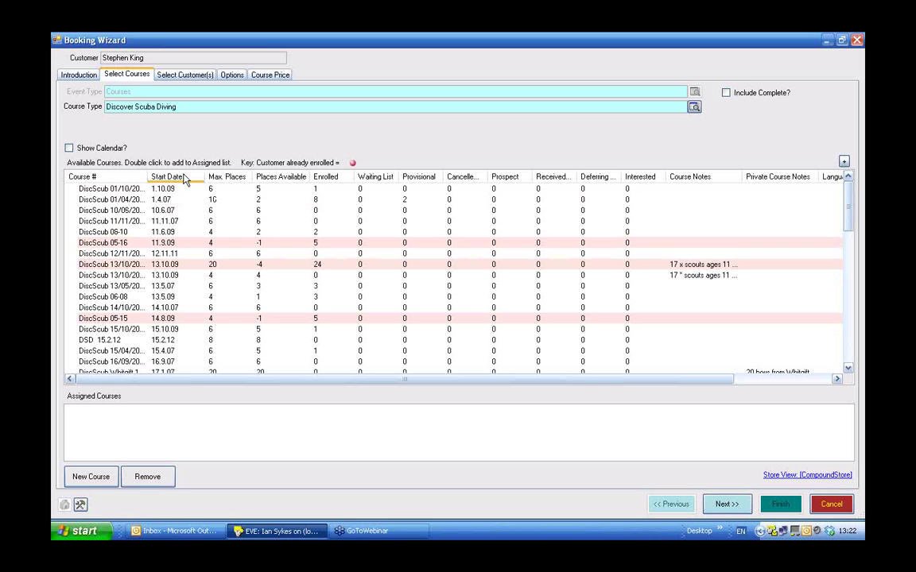
pyautogui.click(69, 149)
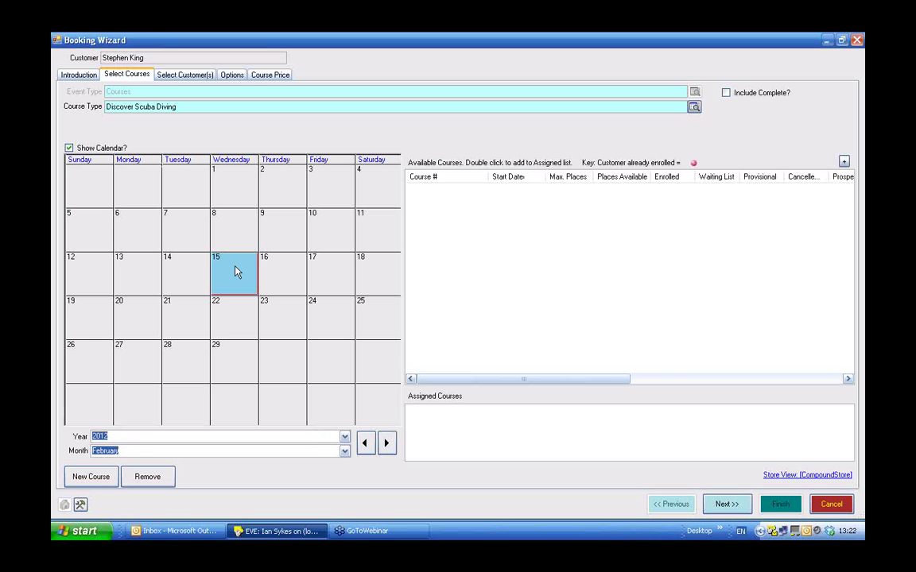
# Pick 15 February, assign course DSD 15.2.12, and proceed to Select Customer(s).
pyautogui.click(236, 272)
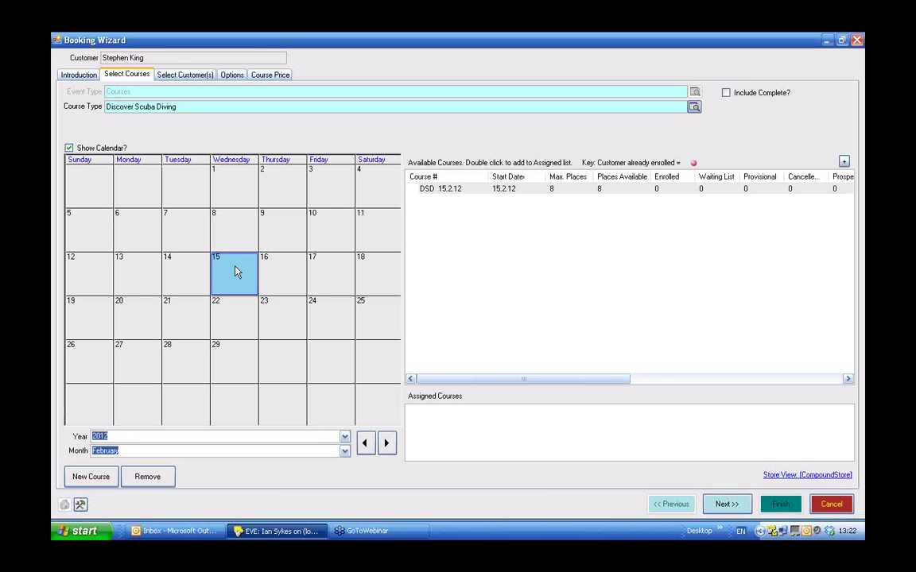
pyautogui.click(173, 75)
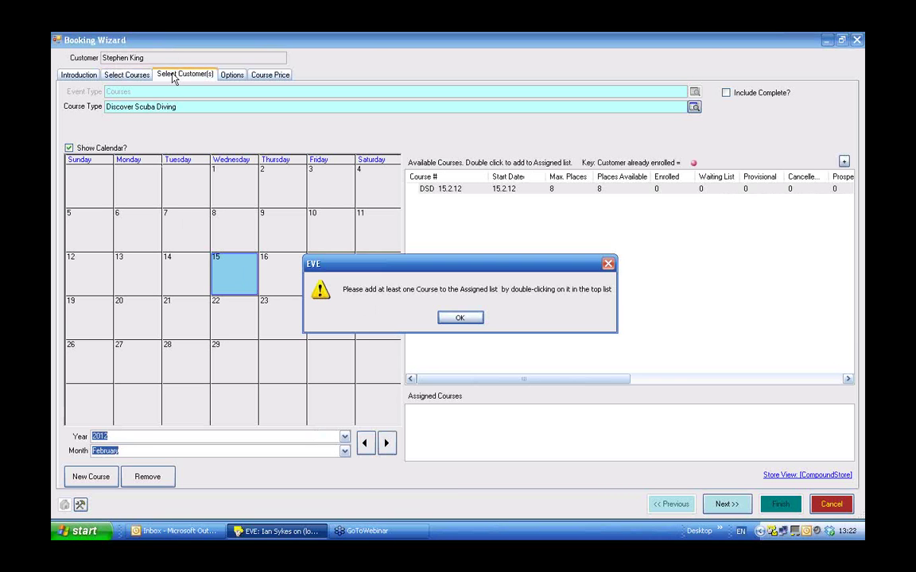
pyautogui.click(461, 318)
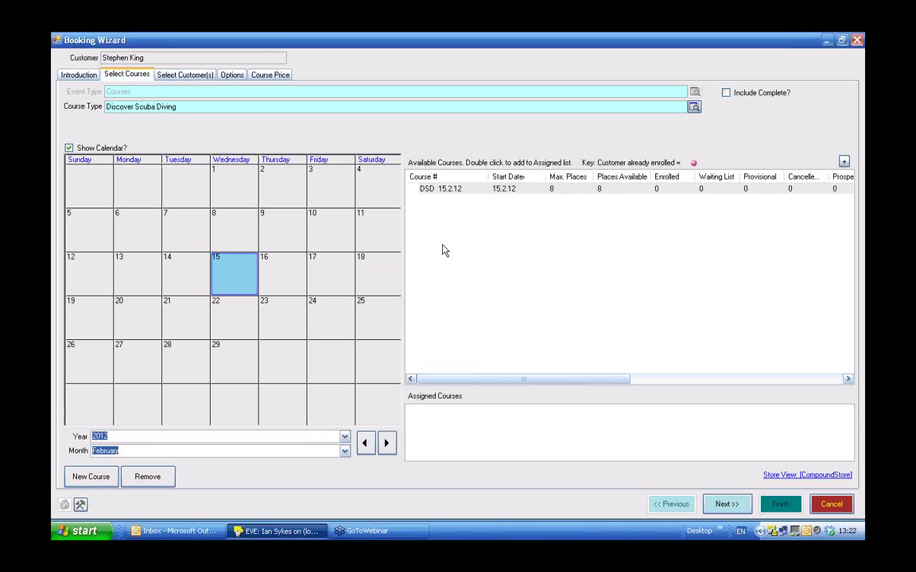
pyautogui.doubleClick(450, 189)
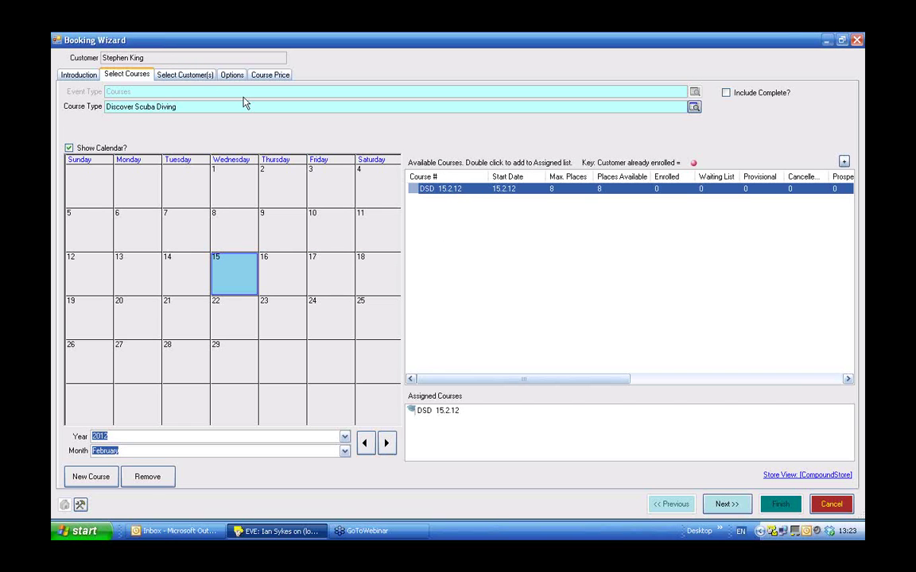
pyautogui.click(187, 75)
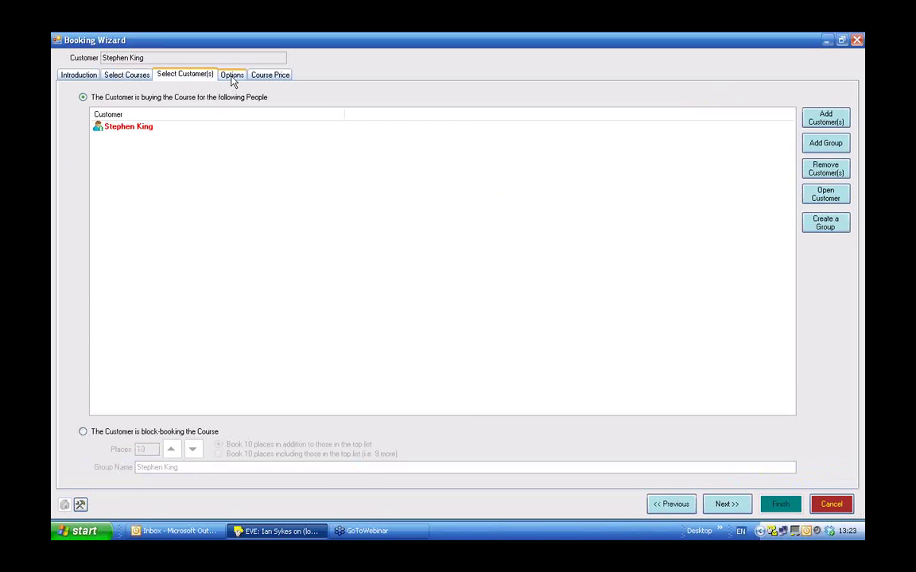
# Step through booking options and Course Price, then finish to create the £30.00 invoice.
pyautogui.click(232, 76)
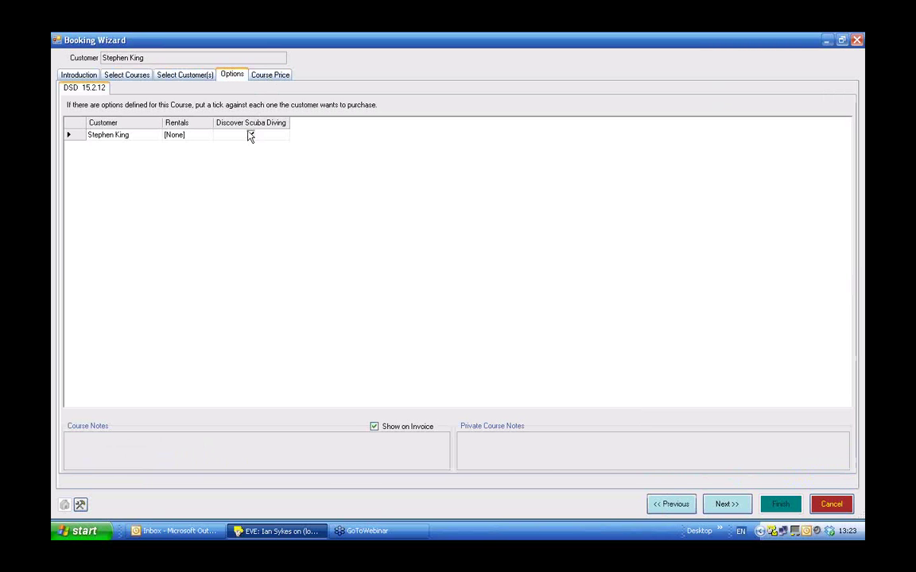
pyautogui.click(270, 74)
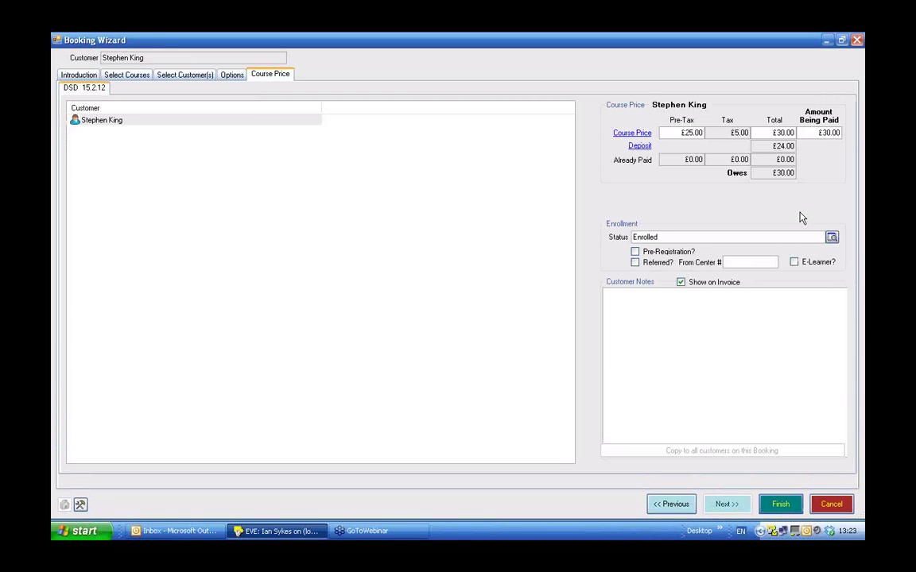
pyautogui.click(779, 504)
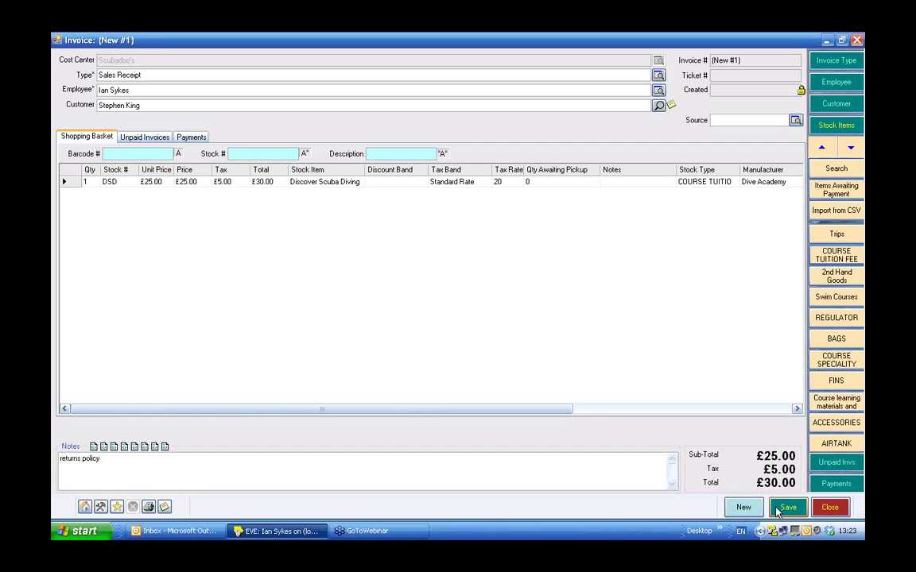
# Tender the full £30.00 in cash on the Payments tab and save the invoice.
pyautogui.click(829, 485)
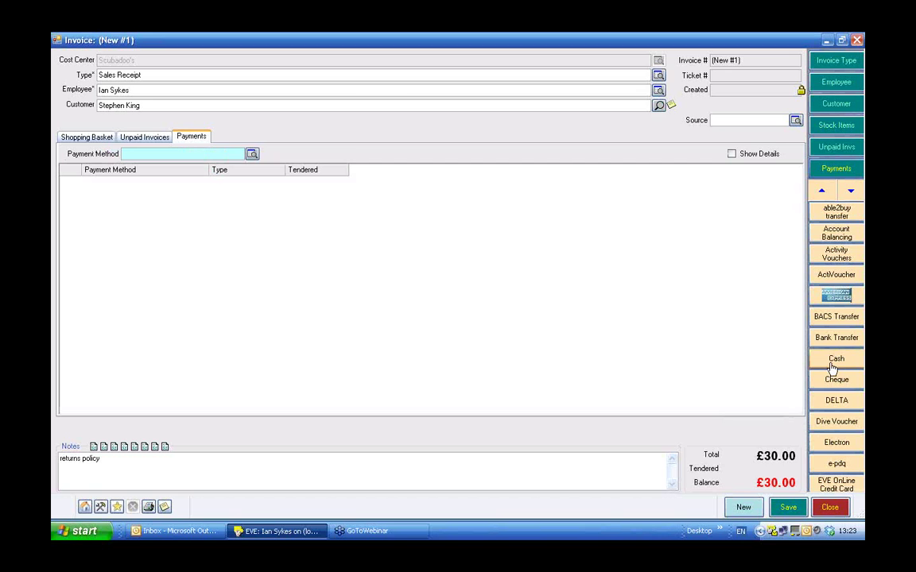
pyautogui.click(837, 361)
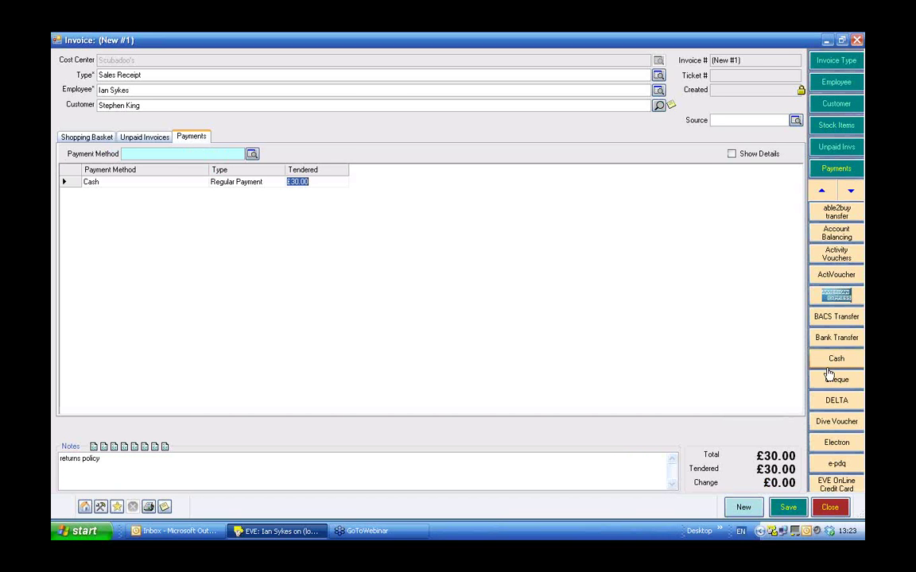
pyautogui.click(788, 508)
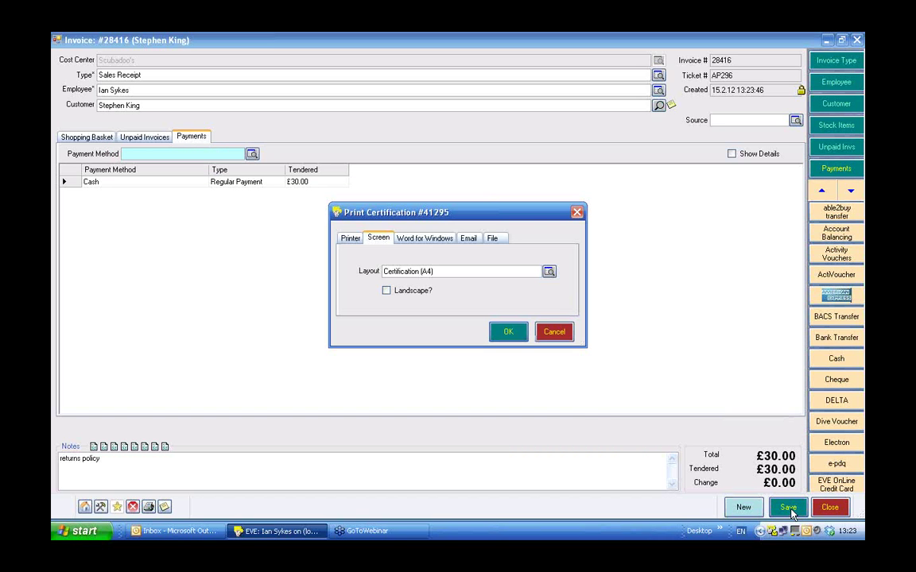
# Cancel printing the certification, invoice and course documents, then close the invoice.
pyautogui.click(555, 331)
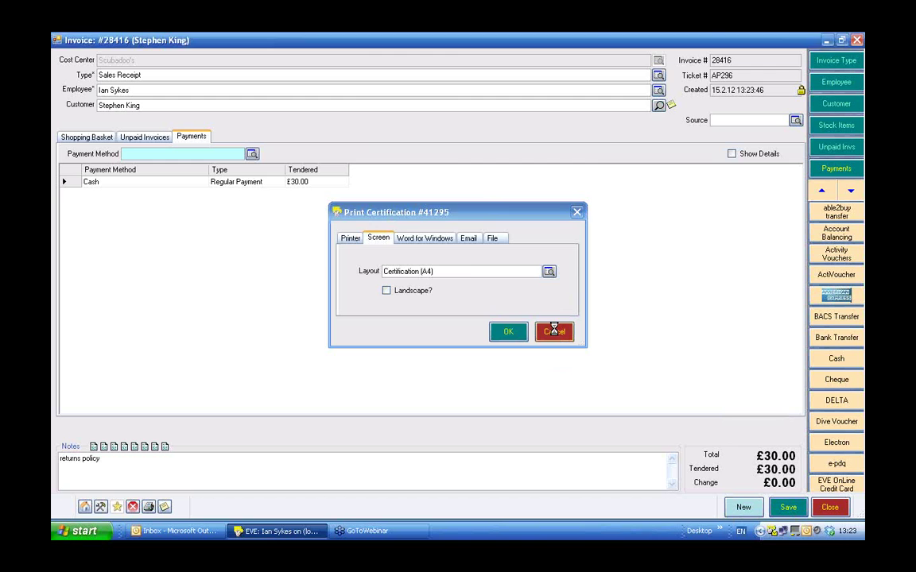
pyautogui.click(554, 331)
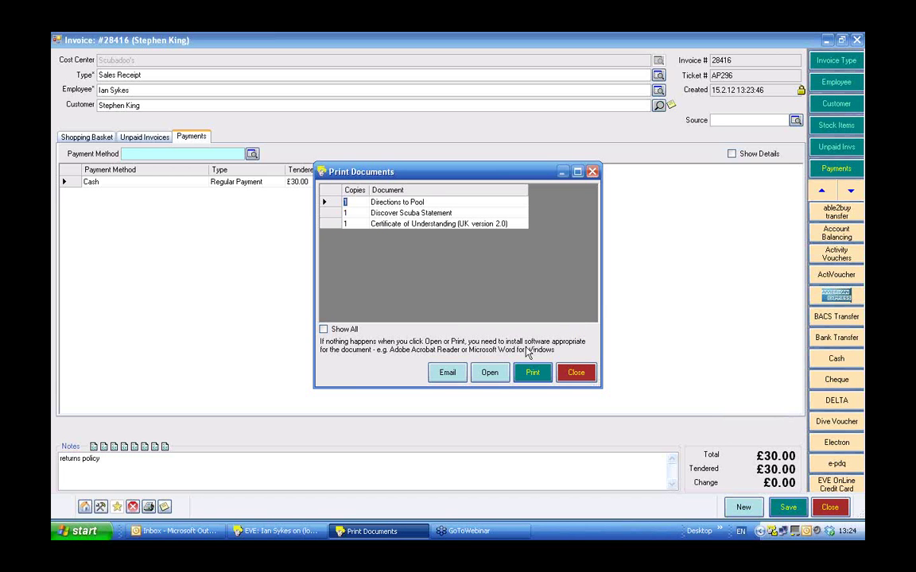
pyautogui.click(574, 374)
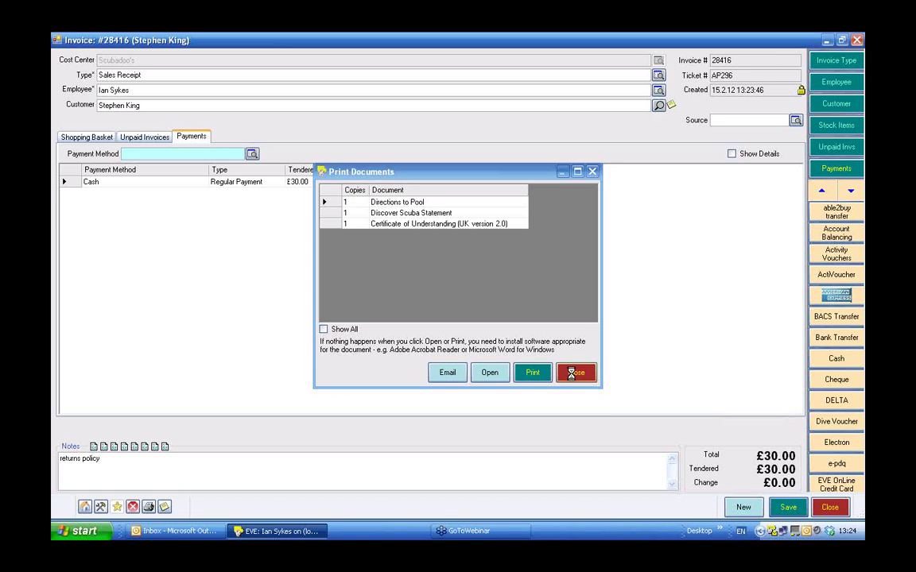
pyautogui.click(832, 509)
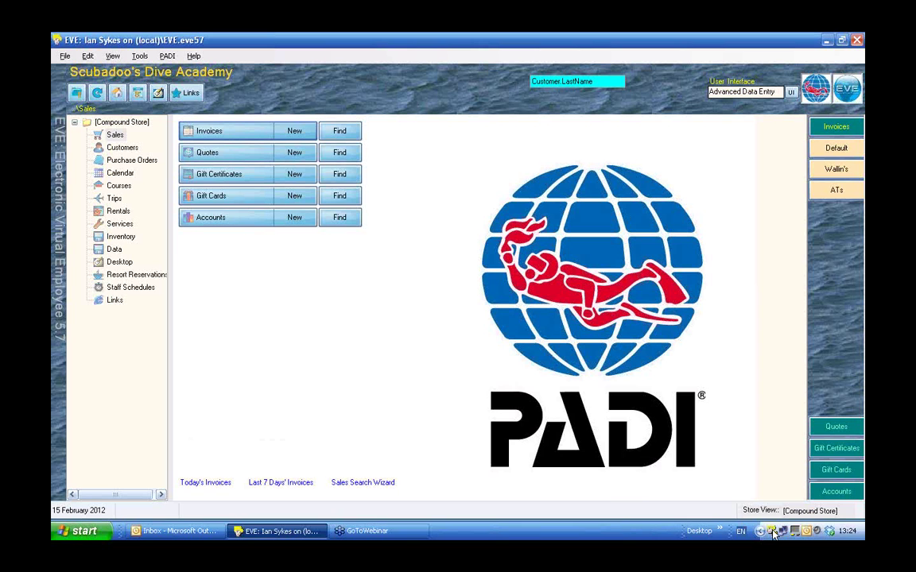
# Open the Email Agent list, widen the Email Subject column, and select Your Course Next Week.
pyautogui.doubleClick(772, 532)
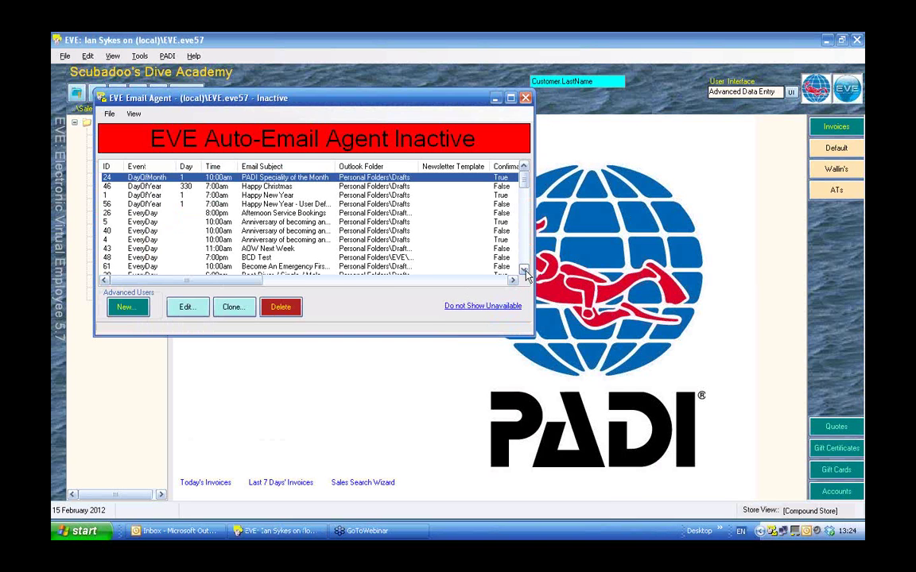
pyautogui.scroll(-10, 525, 272)
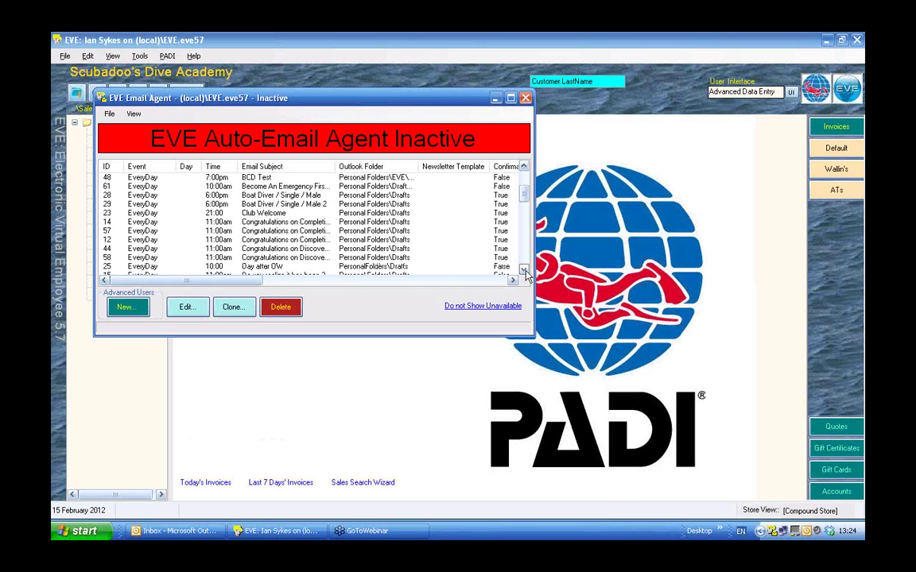
pyautogui.scroll(-4, 525, 271)
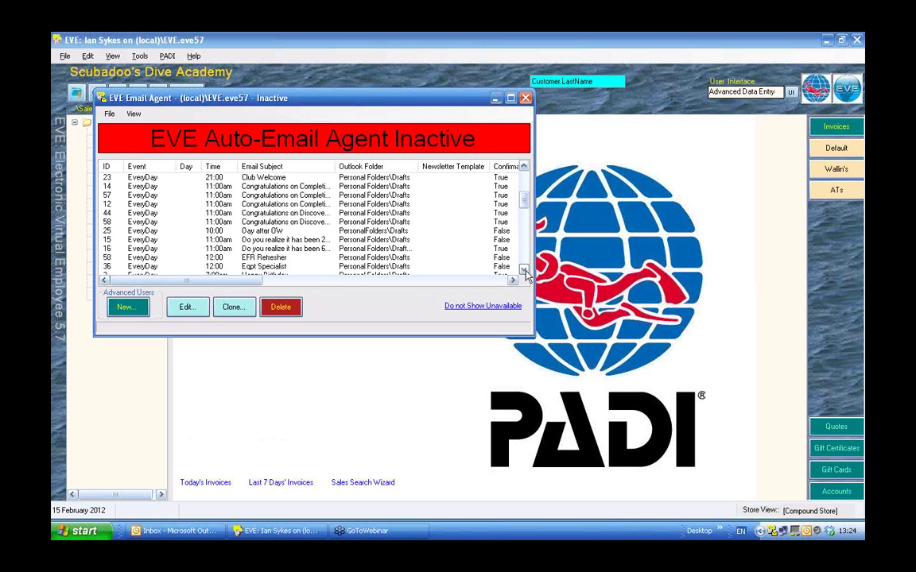
pyautogui.scroll(-10, 525, 272)
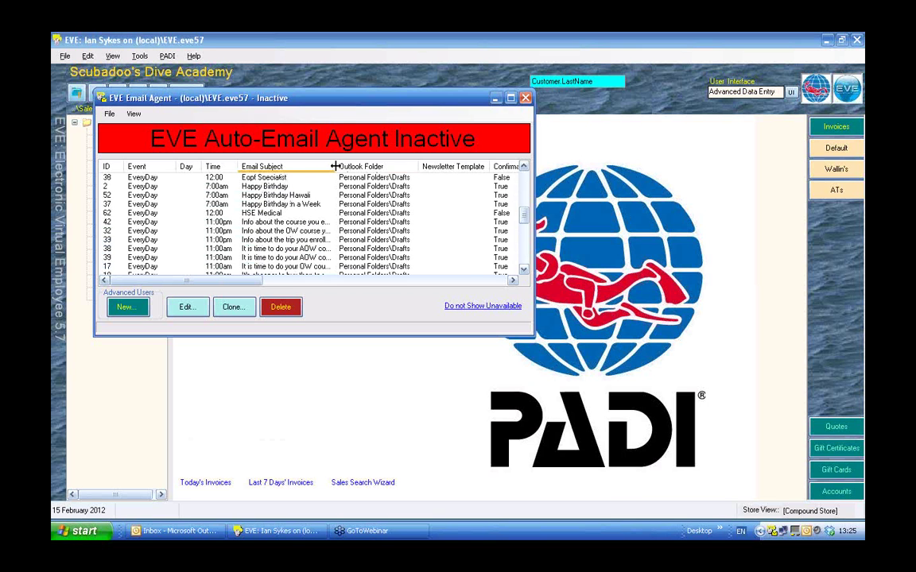
pyautogui.moveTo(335, 166); pyautogui.dragTo(401, 166)
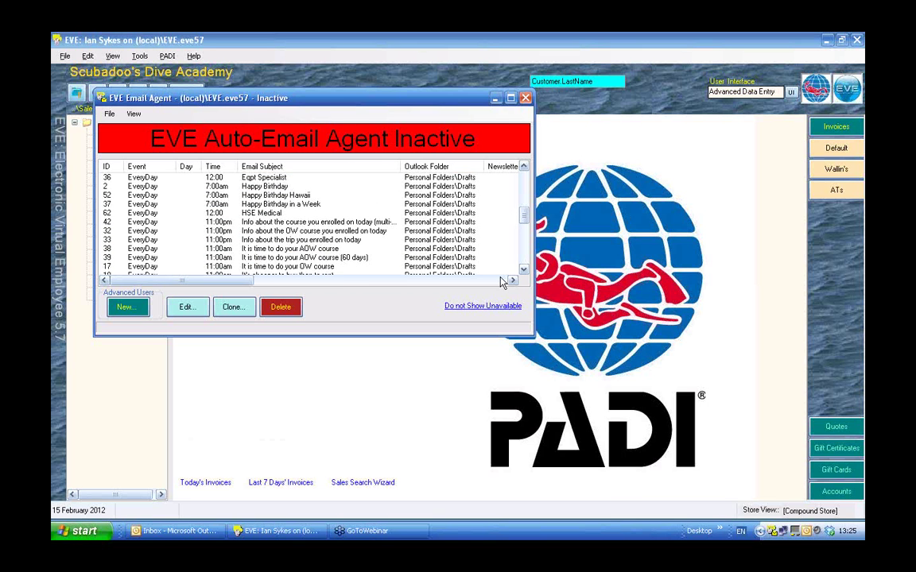
pyautogui.click(524, 271)
pyautogui.click(524, 270)
pyautogui.click(524, 270)
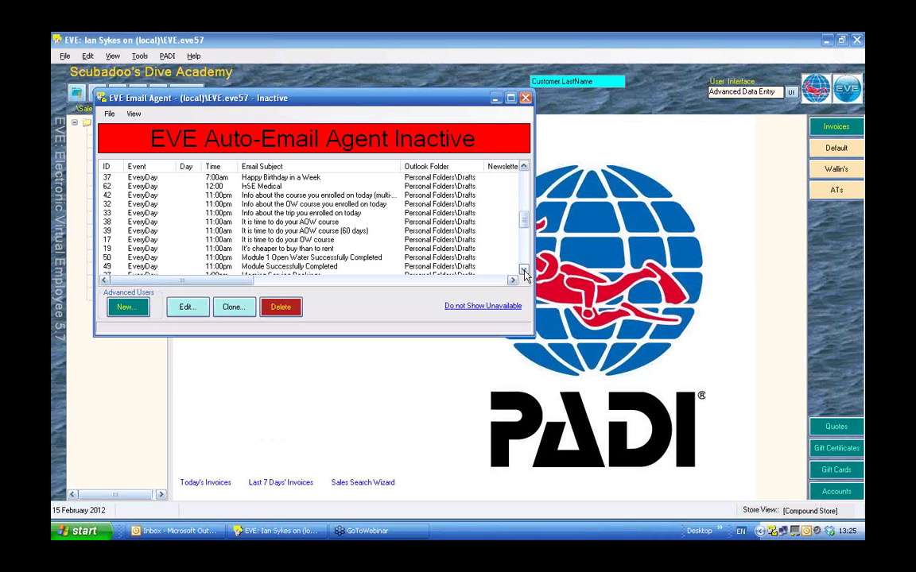
pyautogui.moveTo(524, 270); pyautogui.dragTo(524, 271)
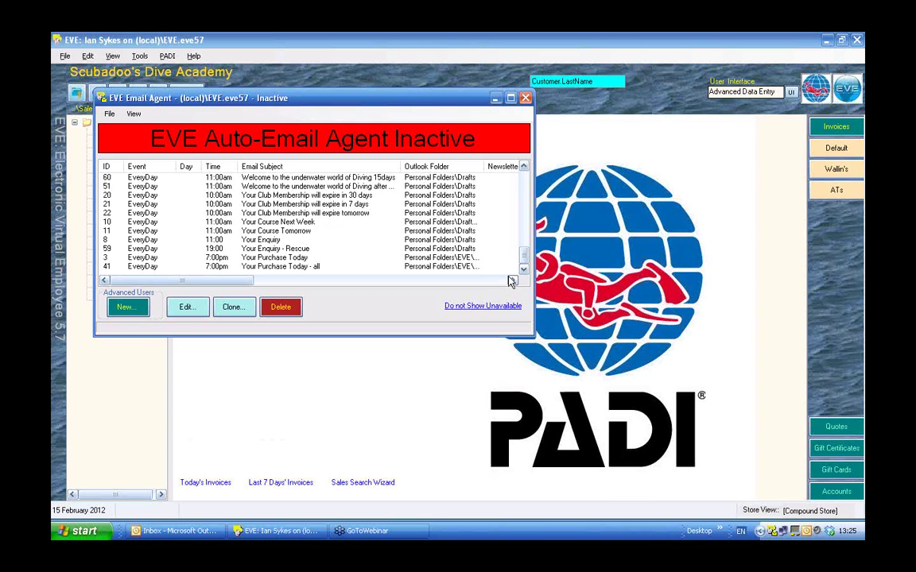
pyautogui.click(268, 226)
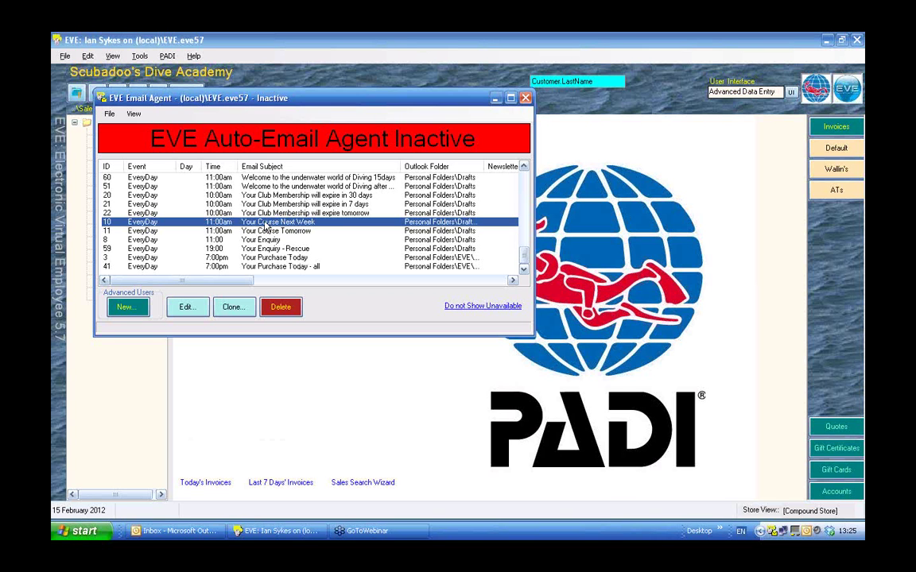
pyautogui.click(524, 167)
pyautogui.click(524, 167)
pyautogui.click(524, 167)
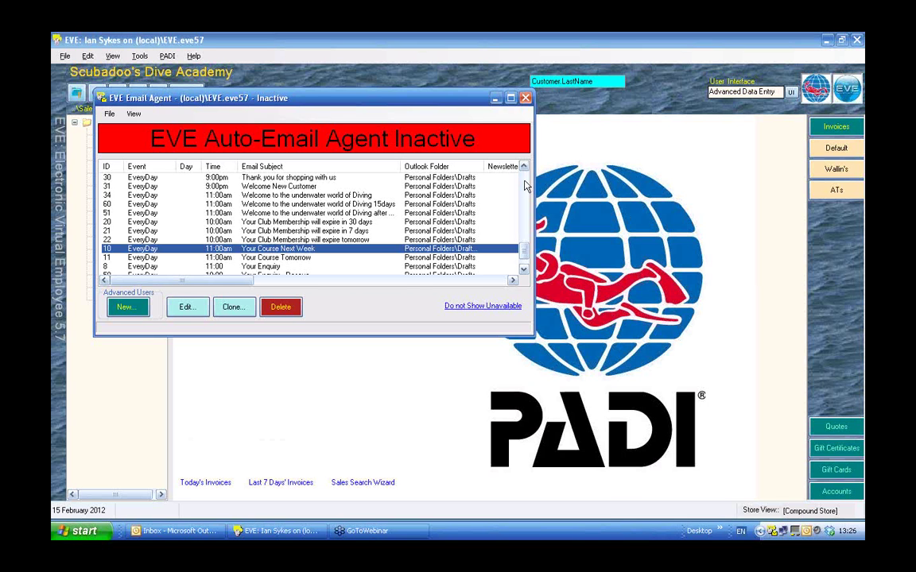
pyautogui.scroll(5, 525, 185)
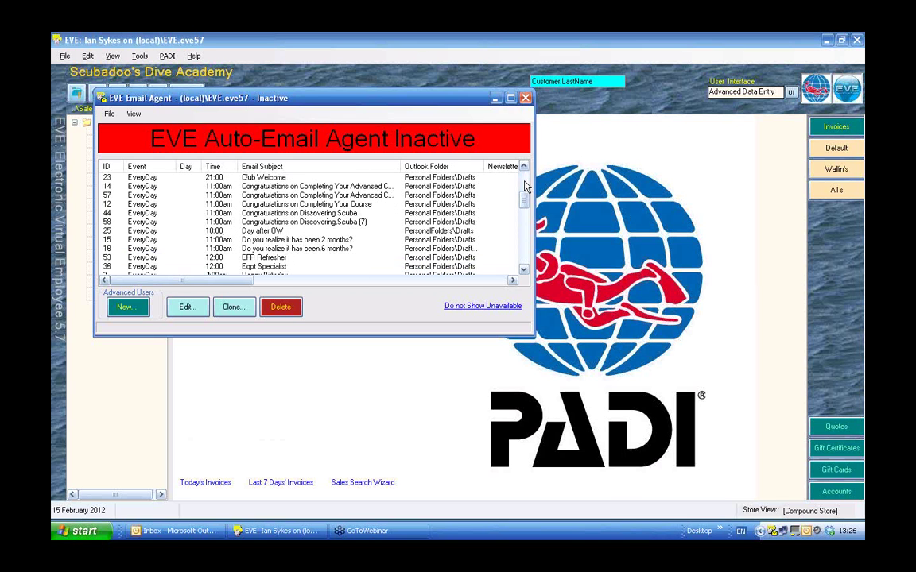
pyautogui.scroll(-10, 525, 239)
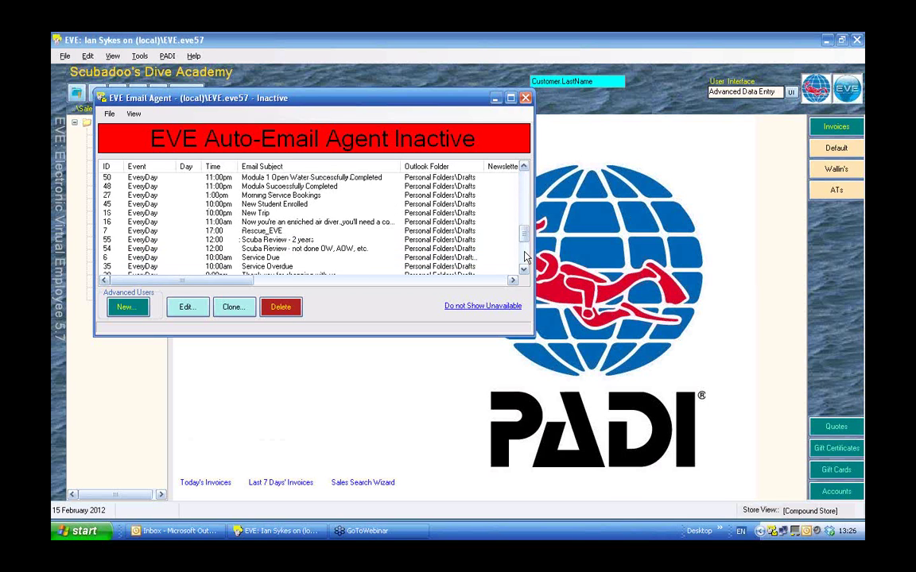
pyautogui.click(397, 248)
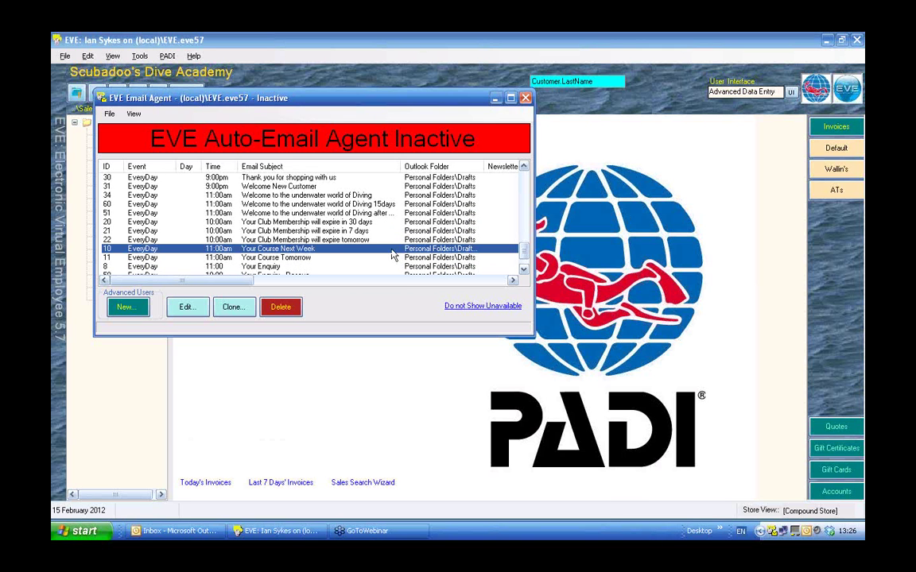
pyautogui.click(284, 258)
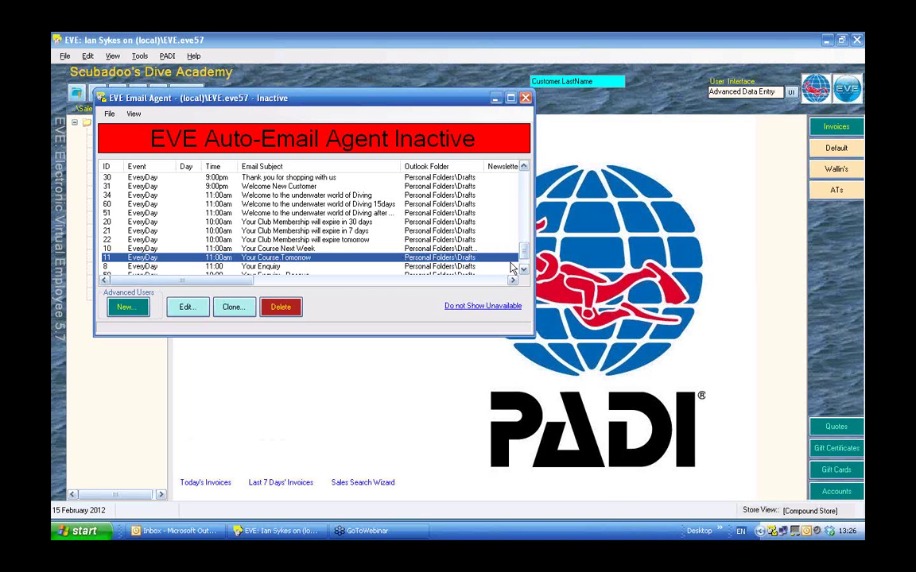
pyautogui.scroll(-3, 472, 243)
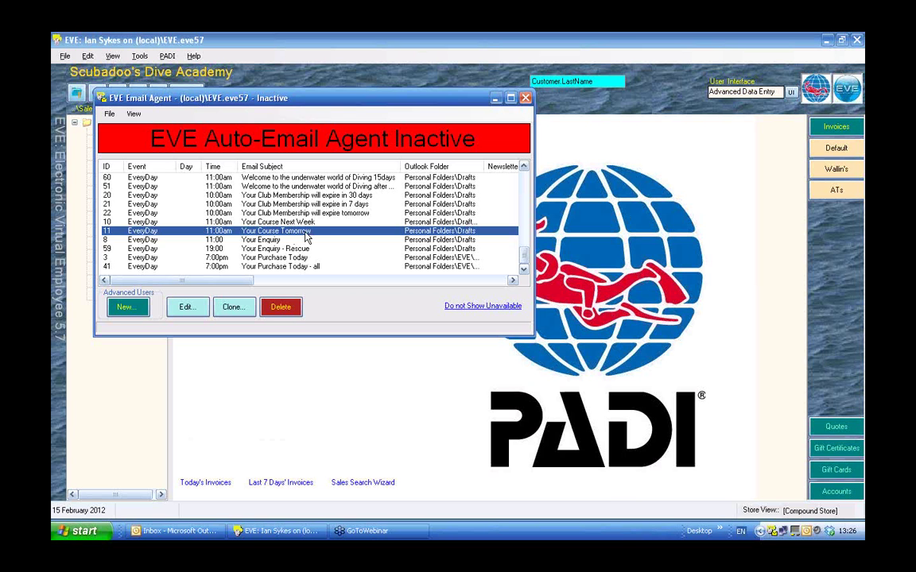
pyautogui.click(524, 167)
pyautogui.click(524, 168)
pyautogui.click(524, 168)
pyautogui.click(524, 168)
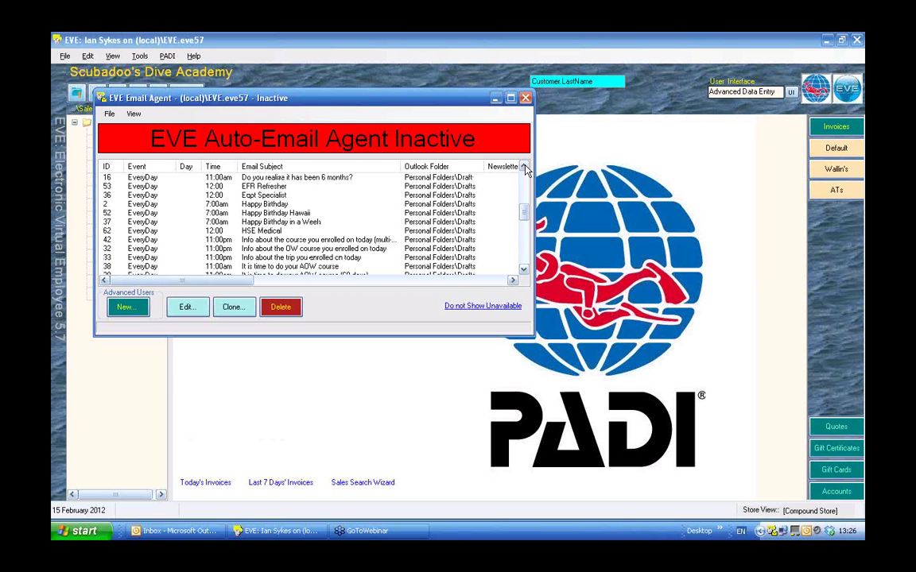
pyautogui.click(524, 167)
pyautogui.click(524, 168)
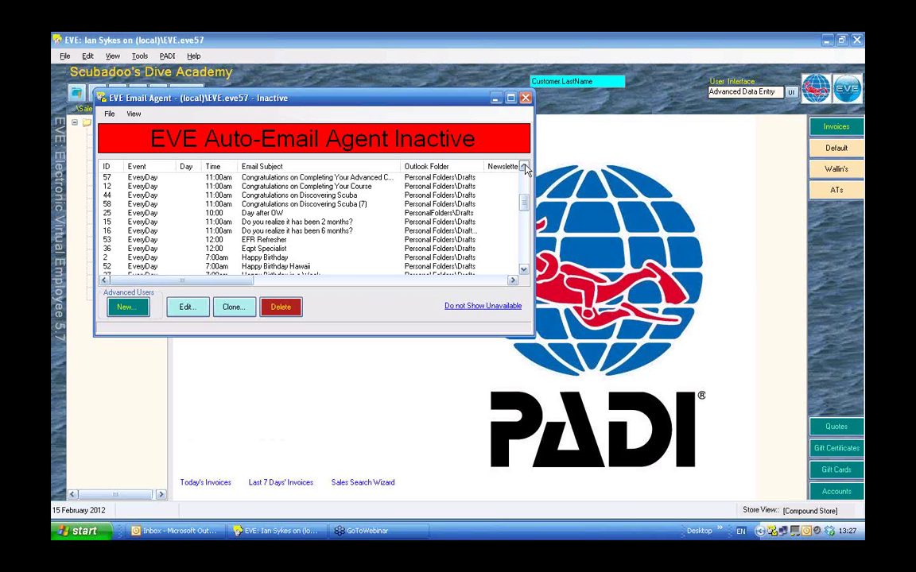
pyautogui.click(524, 167)
pyautogui.click(524, 167)
pyautogui.click(524, 167)
pyautogui.click(523, 167)
pyautogui.click(524, 167)
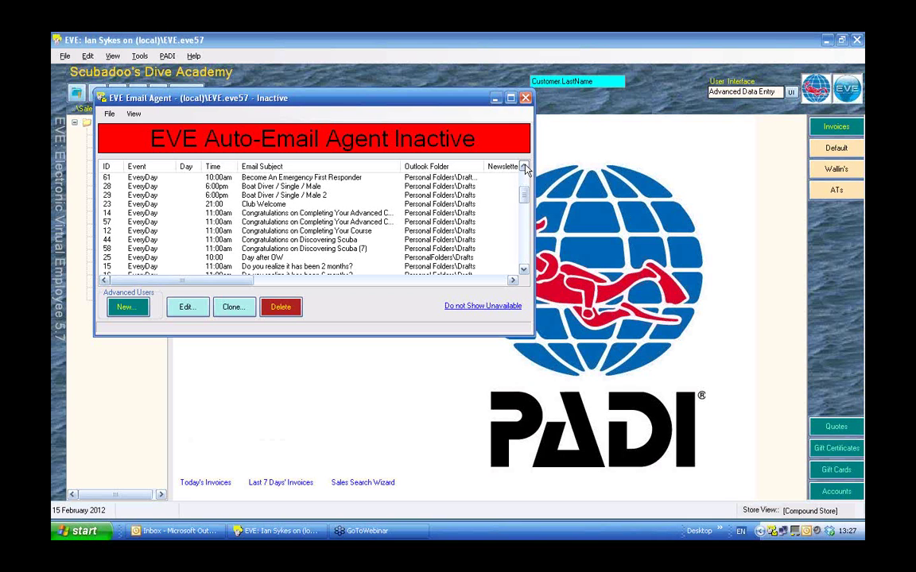
pyautogui.click(321, 240)
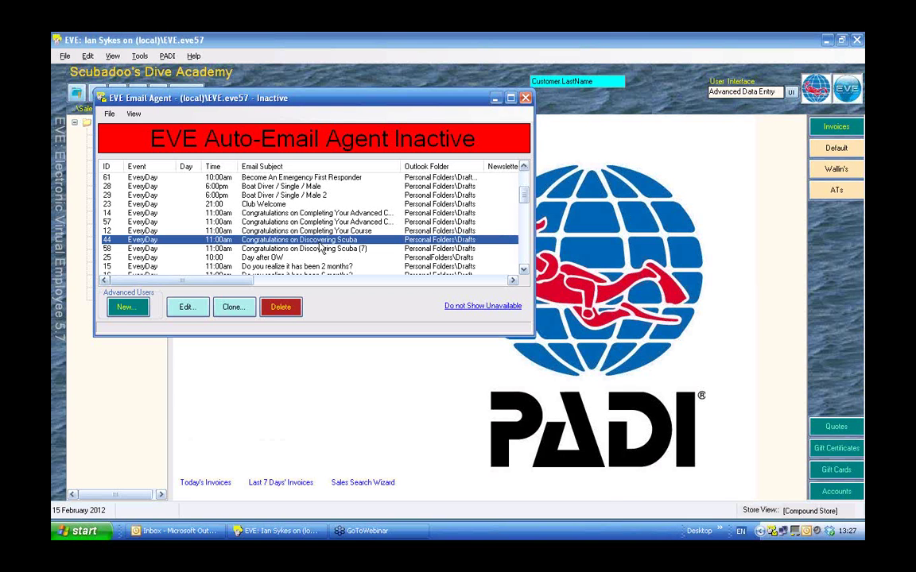
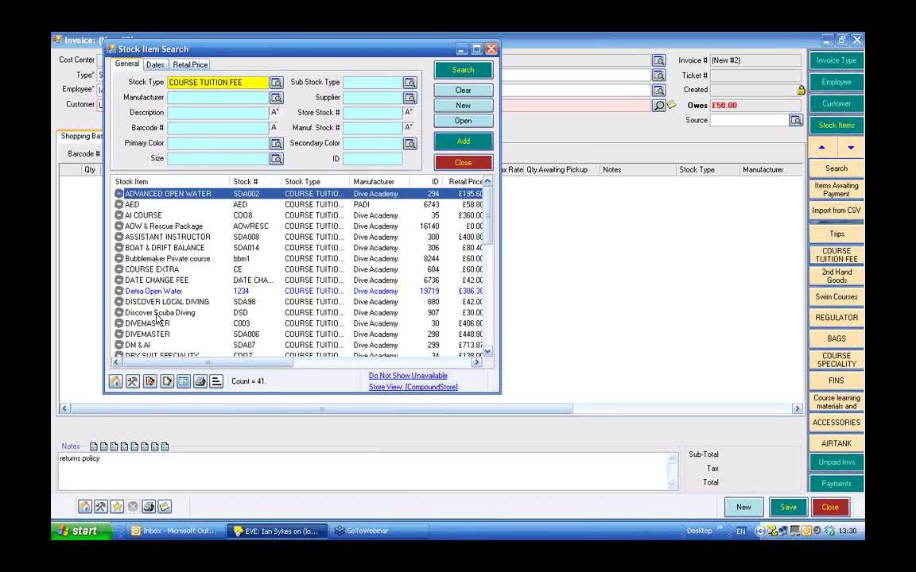
# Book Discover Scuba Diving on the DiscScub 09/12/2006 session and move to customer selection.
pyautogui.click(158, 315)
pyautogui.doubleClick(158, 315)
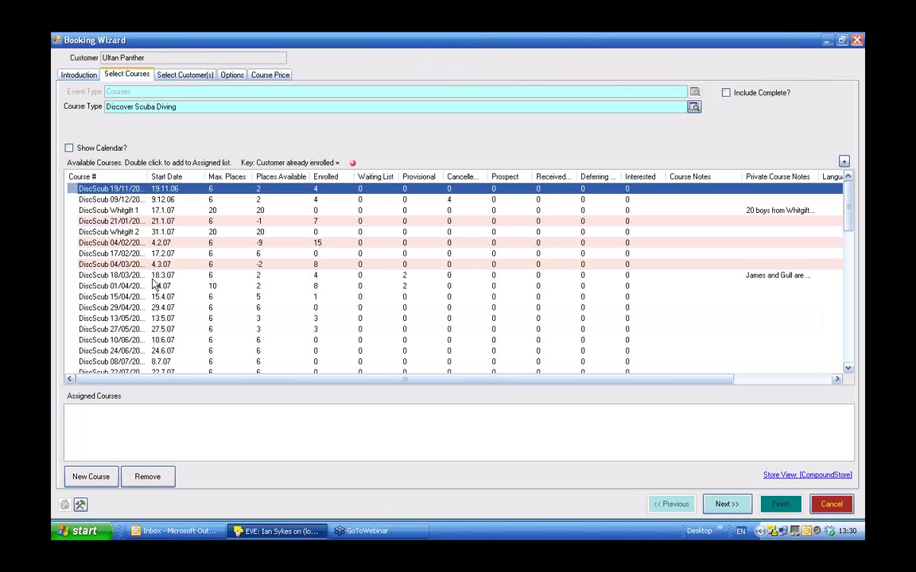
pyautogui.doubleClick(102, 200)
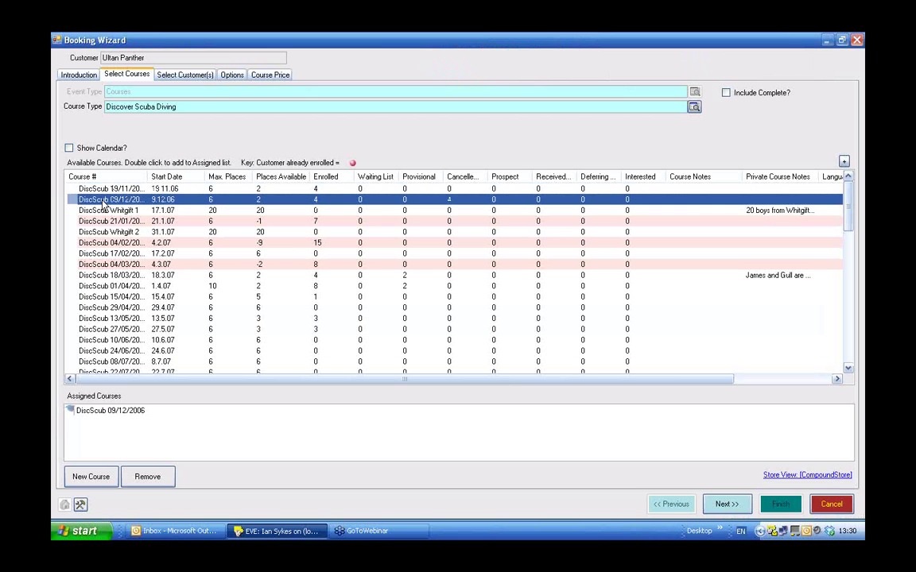
pyautogui.click(185, 76)
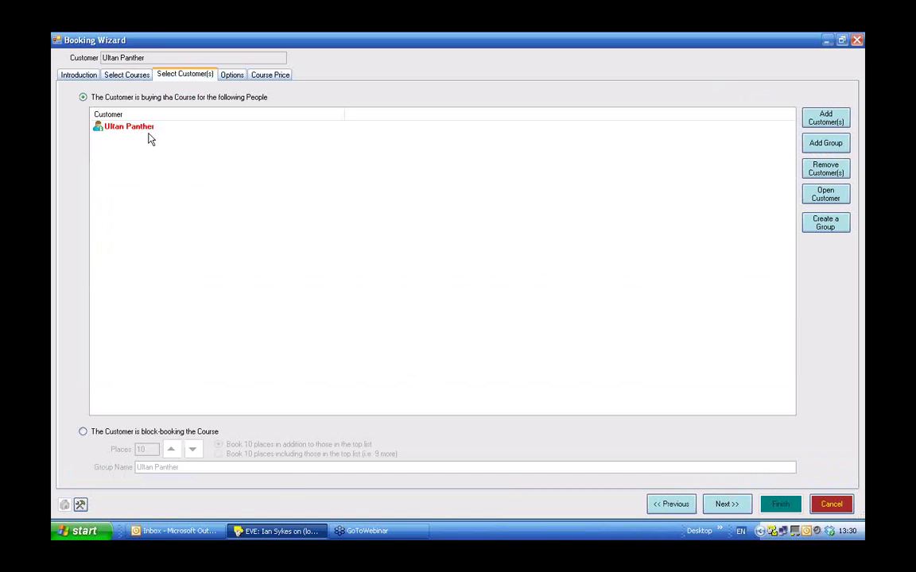
# Add a second customer to the booking, found by first-name search.
pyautogui.click(813, 117)
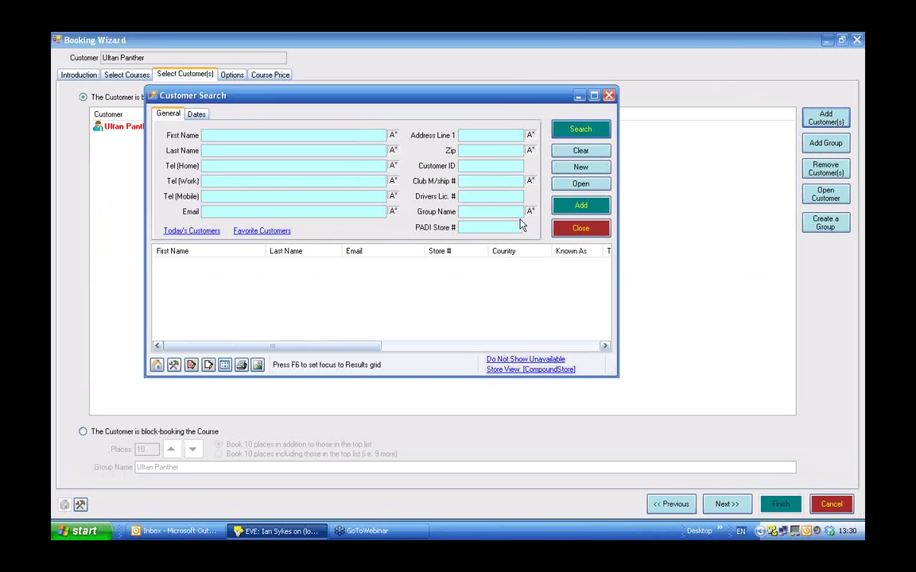
pyautogui.write('mad')
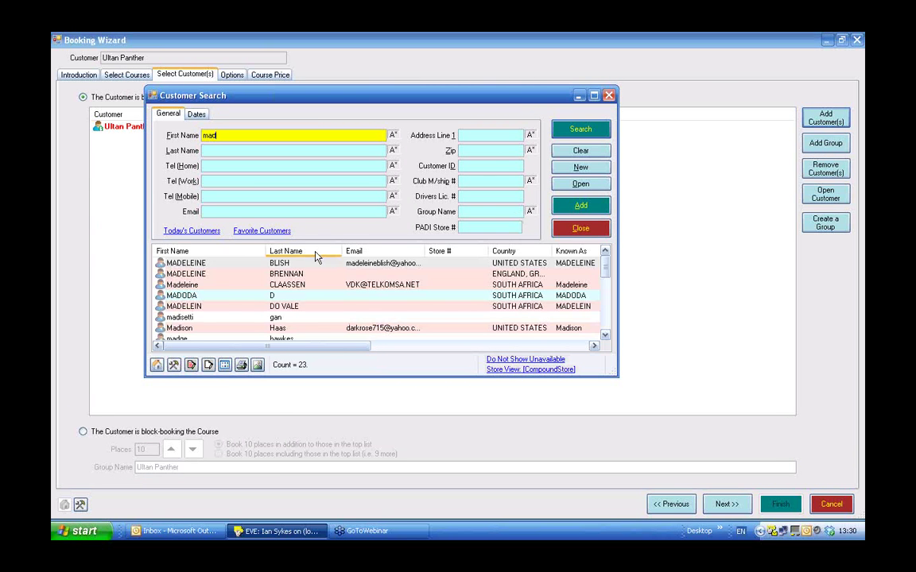
pyautogui.doubleClick(224, 286)
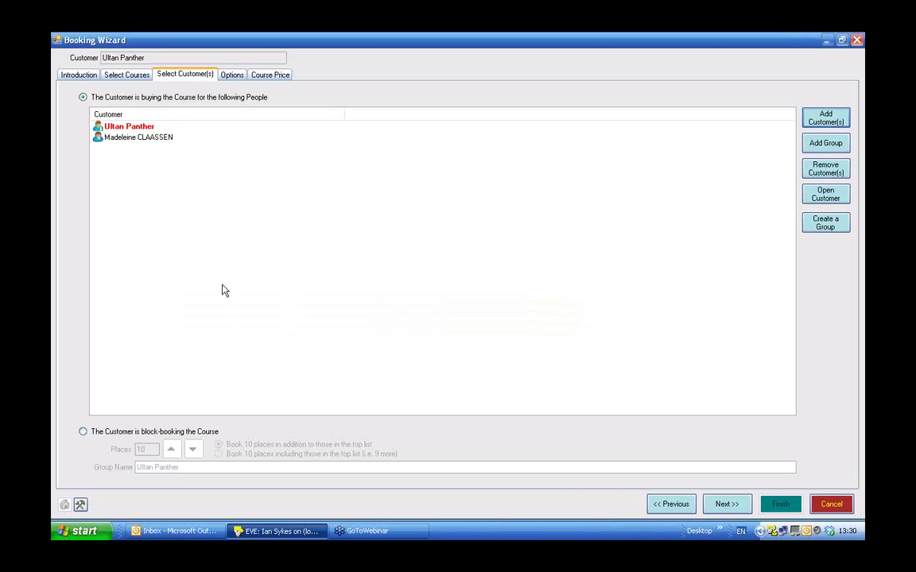
# Add a third customer found by last-name search, then reselect the original customer.
pyautogui.click(819, 123)
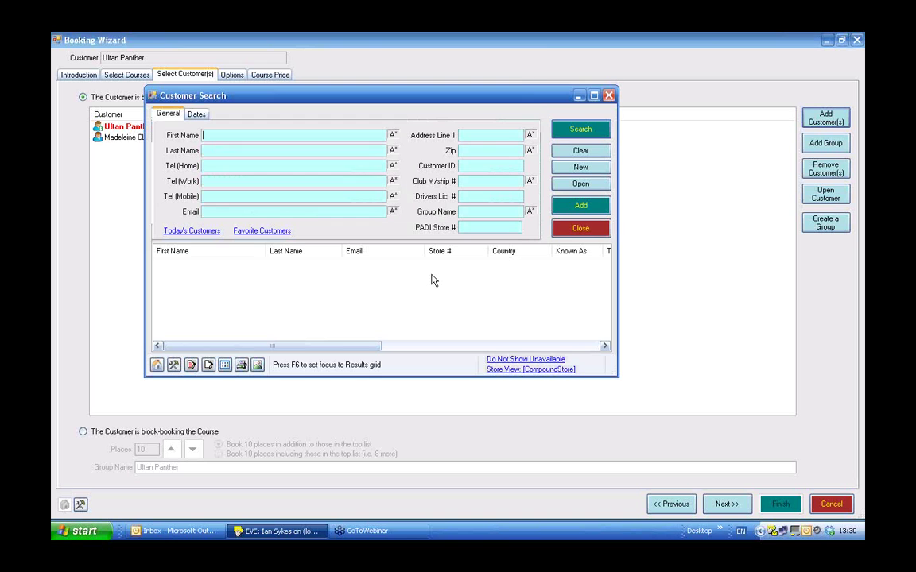
pyautogui.click(212, 151)
pyautogui.write('cl')
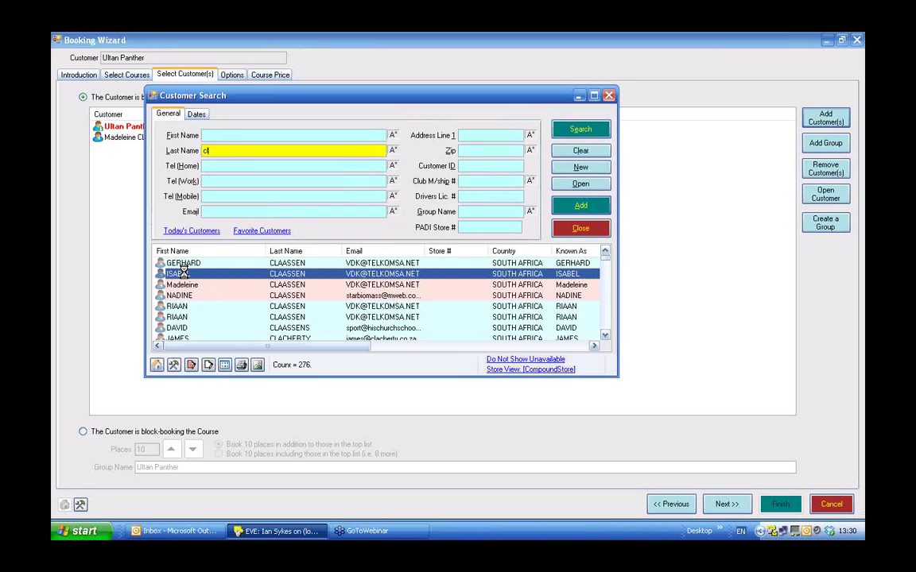
pyautogui.doubleClick(183, 275)
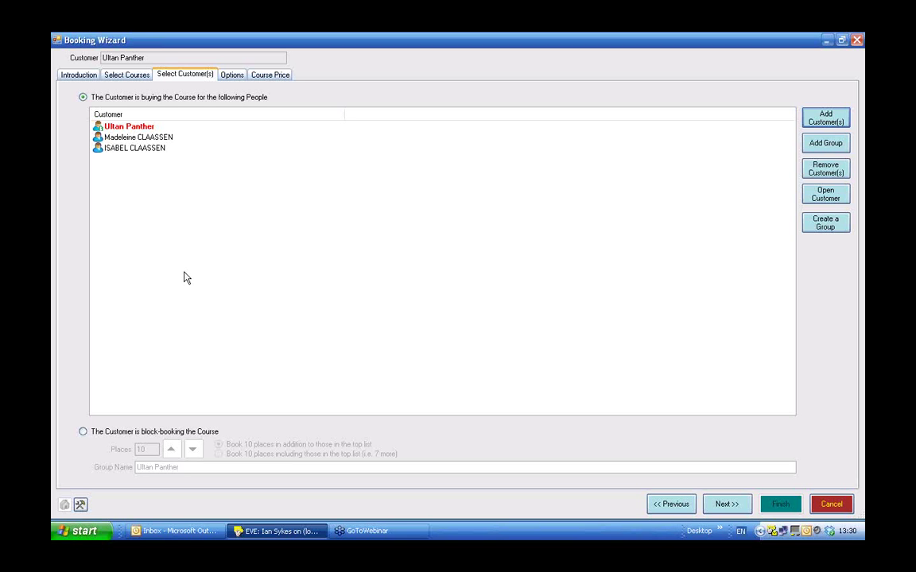
pyautogui.click(114, 131)
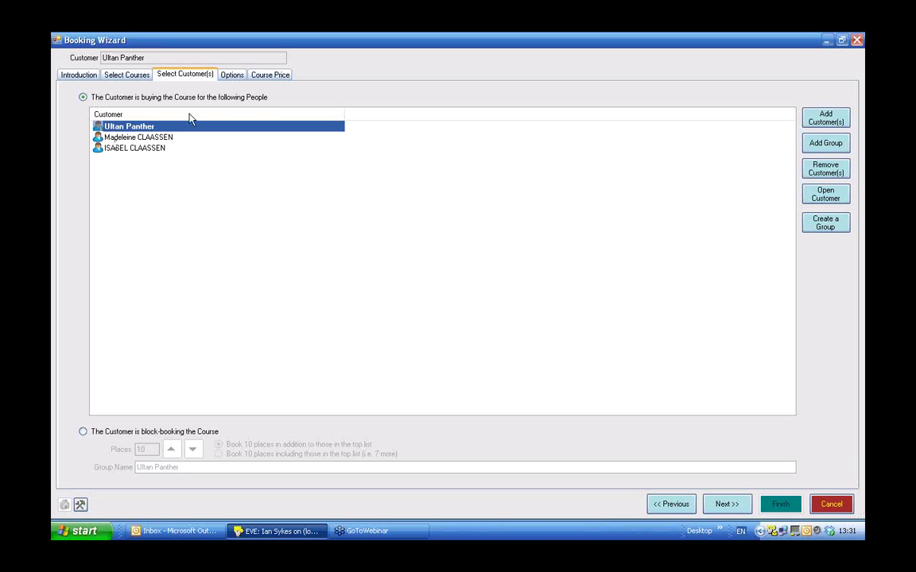
# Accept the over-capacity warning, copy the £30.00 course price to all three customers, and finish.
pyautogui.click(232, 75)
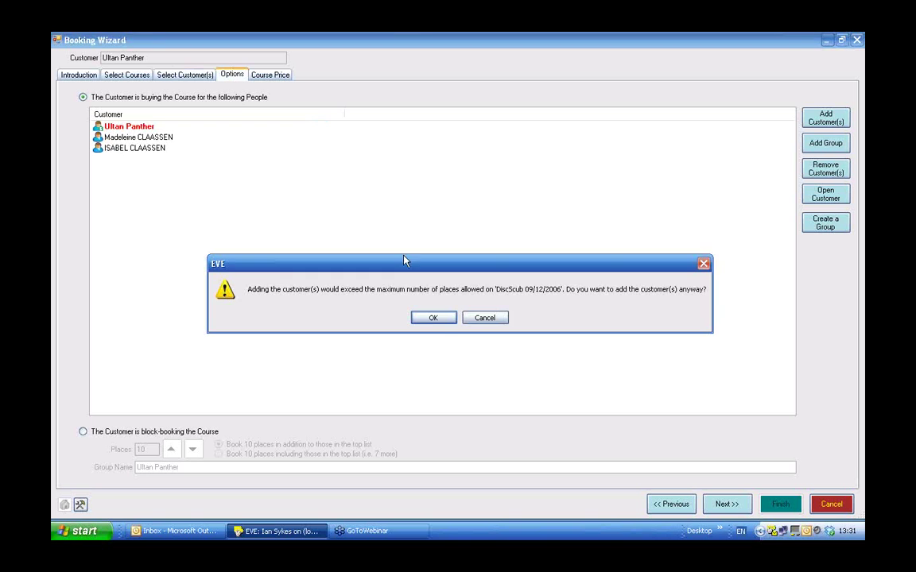
pyautogui.click(431, 318)
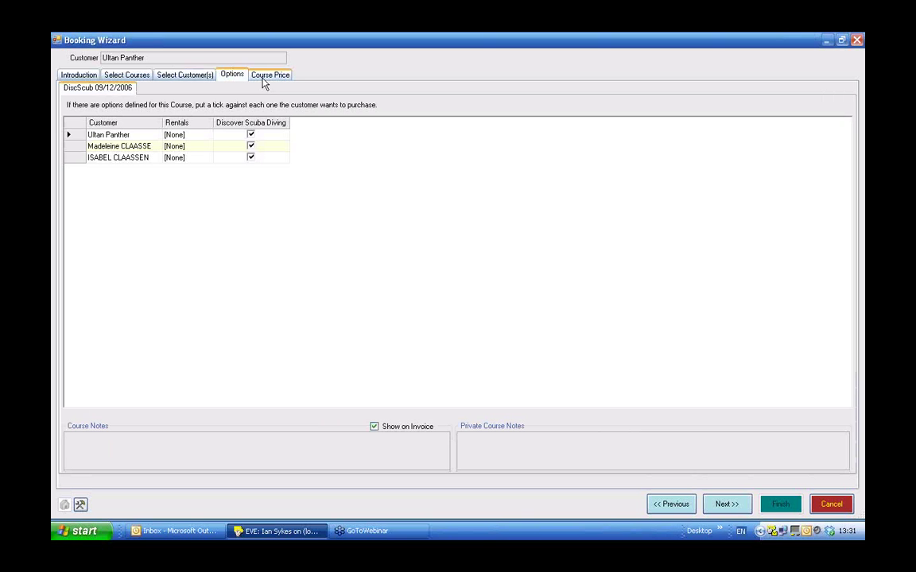
pyautogui.click(268, 75)
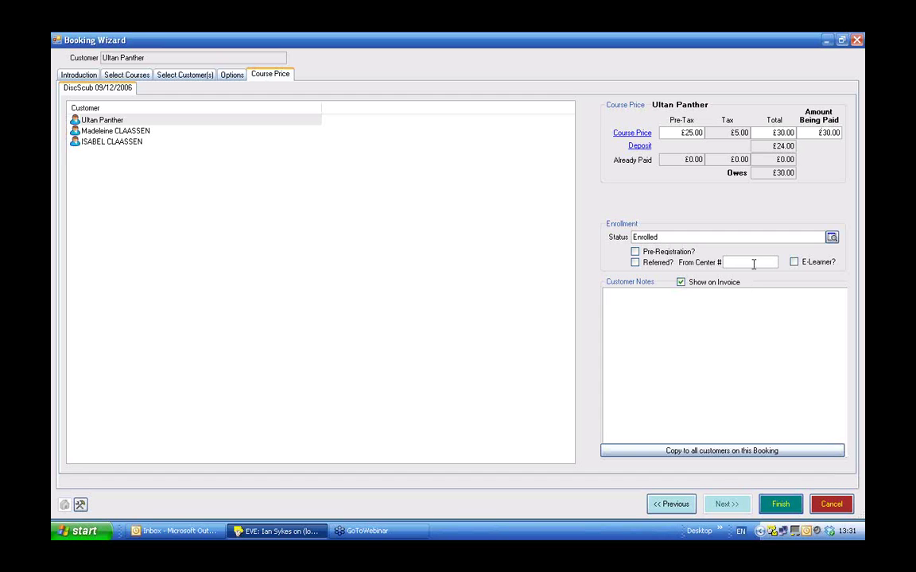
pyautogui.click(709, 451)
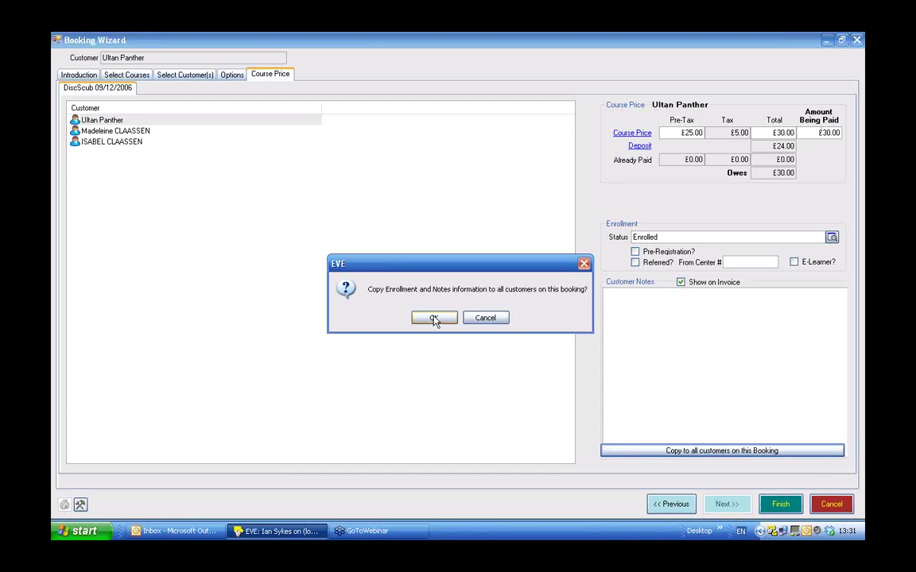
pyautogui.click(434, 318)
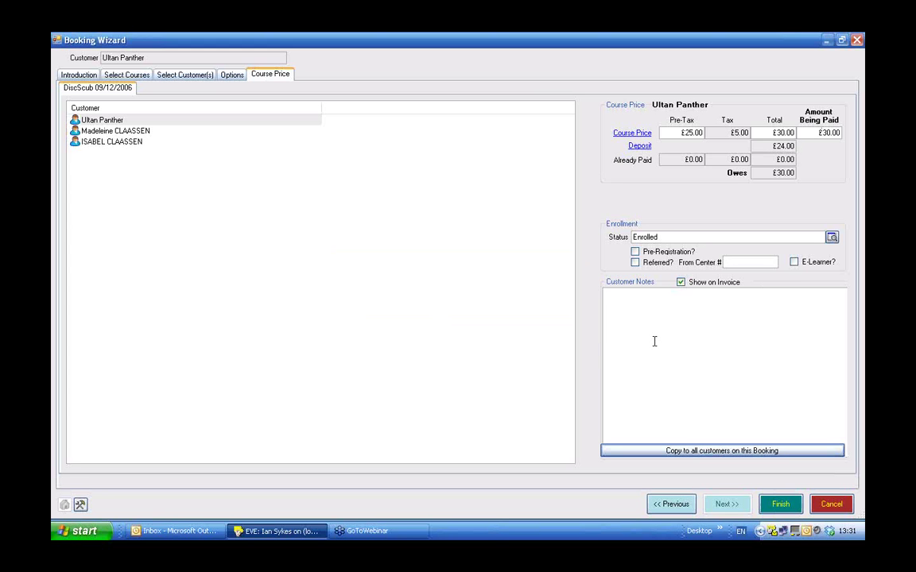
pyautogui.click(782, 505)
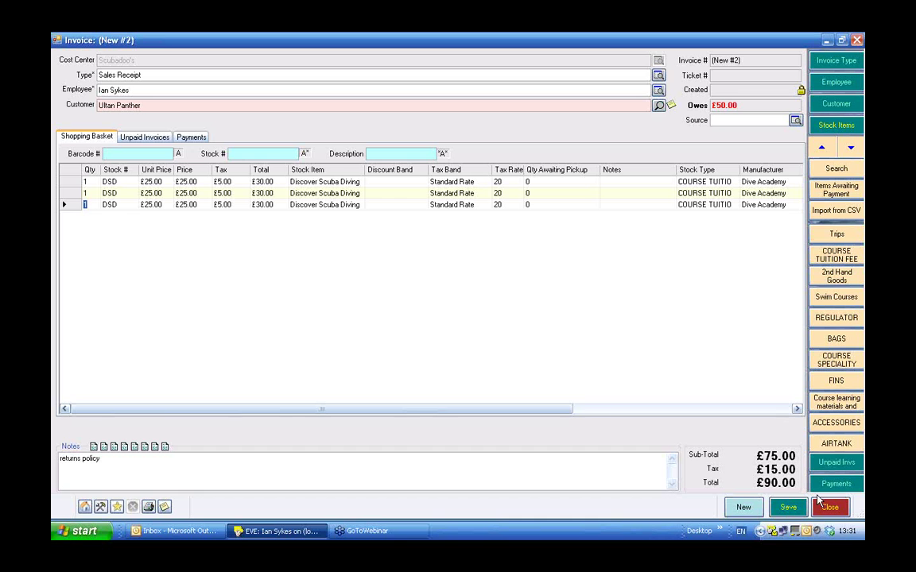
# Take the £90.00 payment in cash on the Payments page and save the invoice.
pyautogui.click(787, 508)
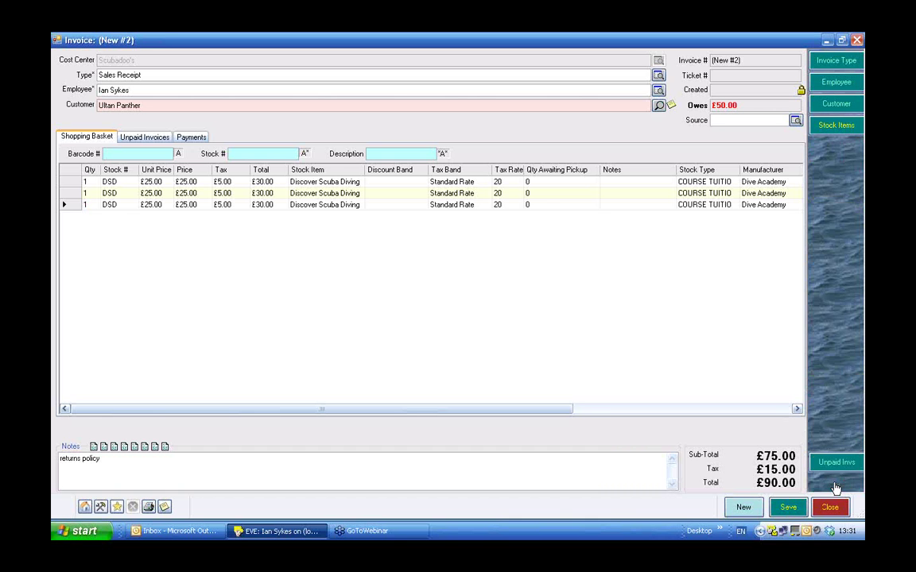
pyautogui.click(837, 485)
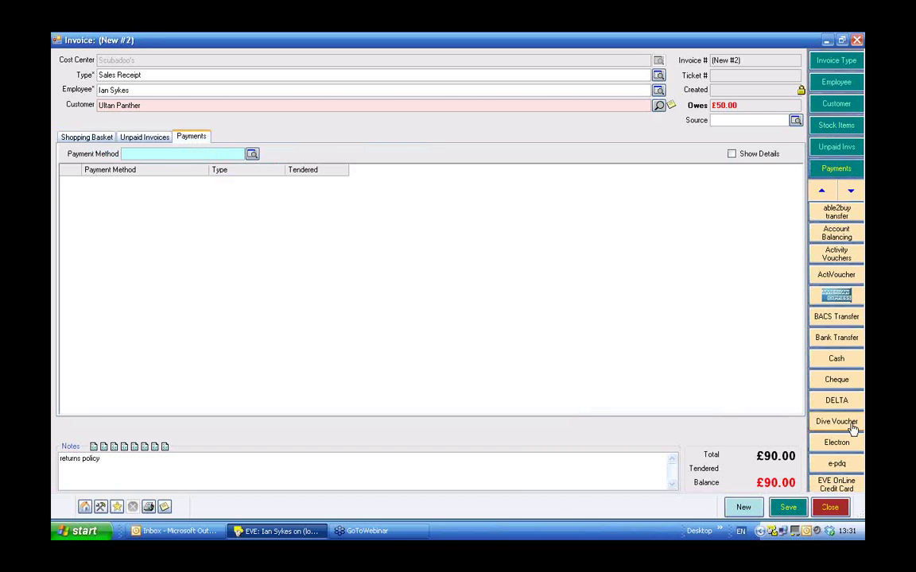
pyautogui.click(827, 359)
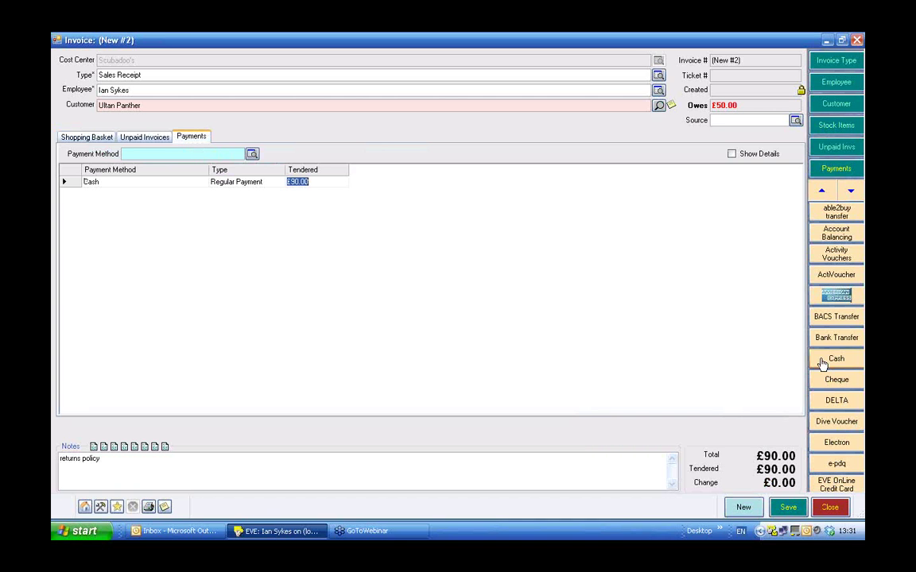
pyautogui.click(786, 506)
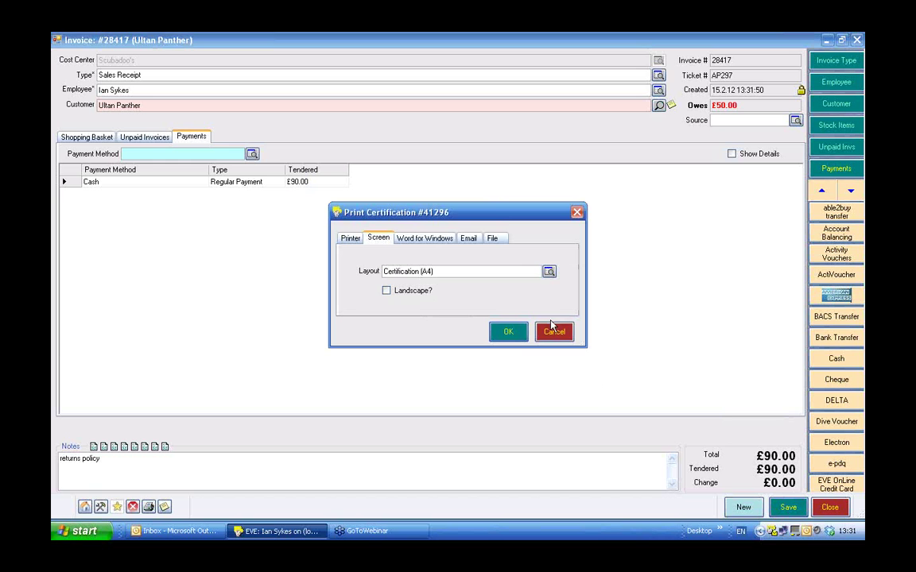
# Cancel printing the three certifications and the invoice, then close the invoice.
pyautogui.click(553, 333)
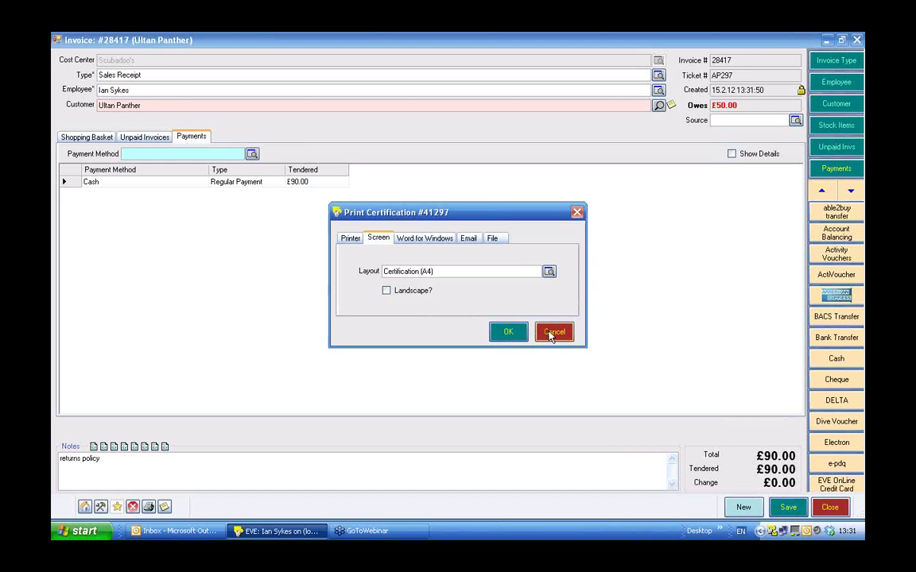
pyautogui.click(549, 334)
pyautogui.click(551, 335)
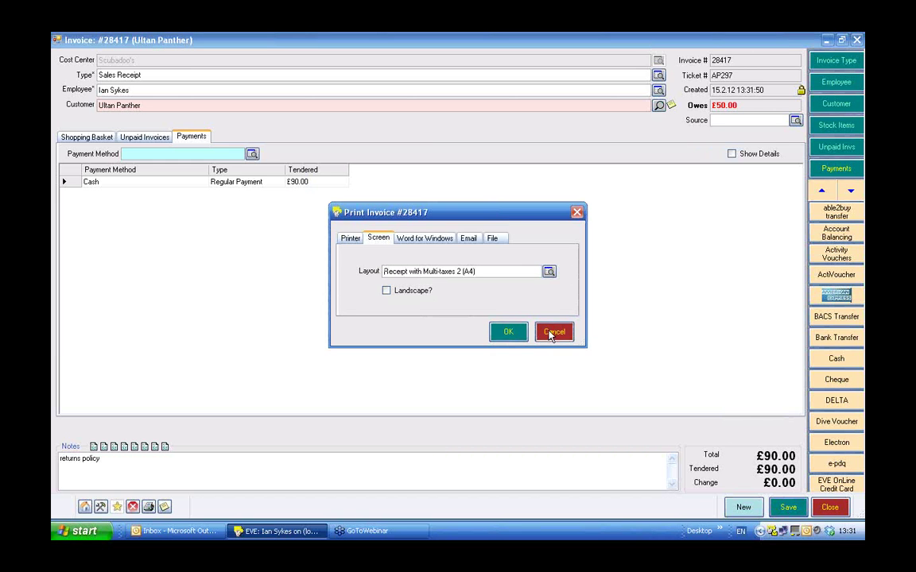
pyautogui.click(551, 334)
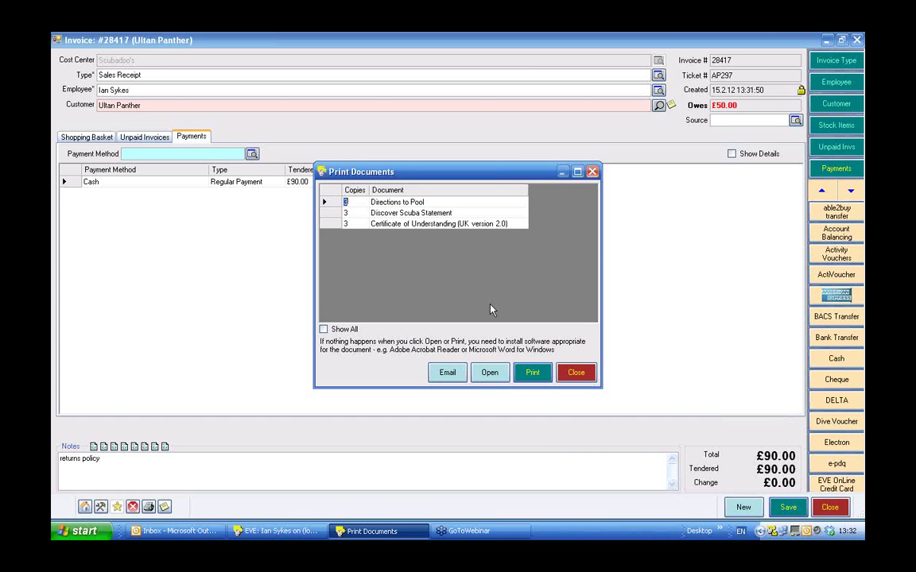
pyautogui.click(577, 374)
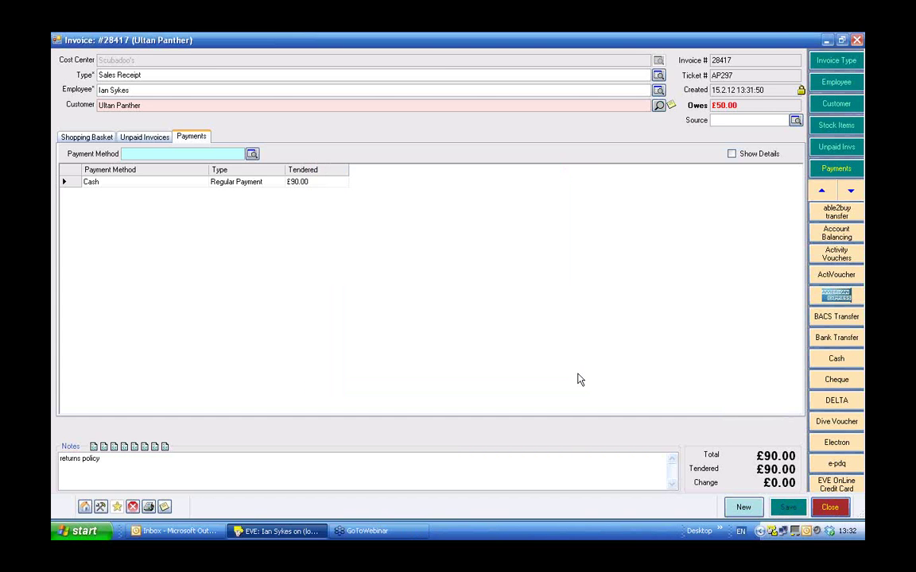
pyautogui.click(830, 508)
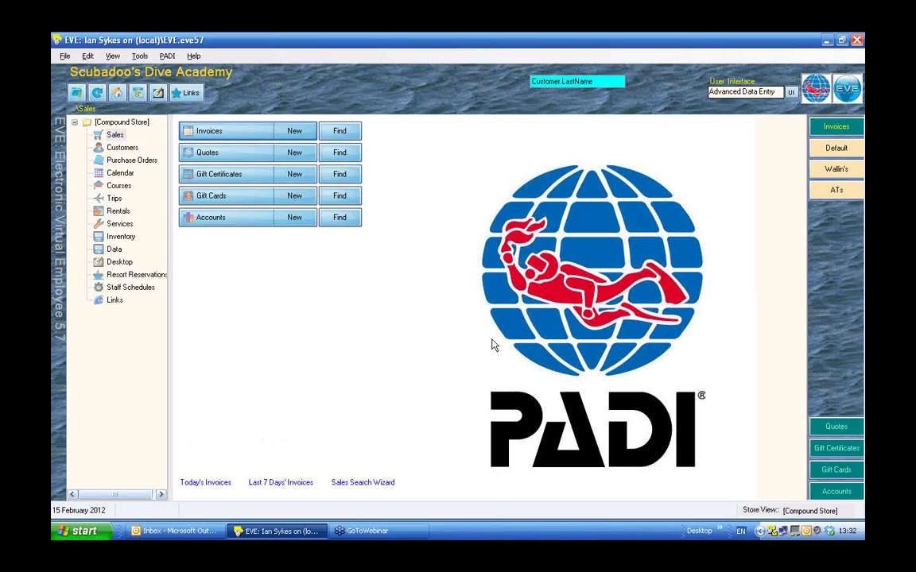
# Start a new sales receipt with the employee and customer set, dismissing the customer summary.
pyautogui.click(294, 131)
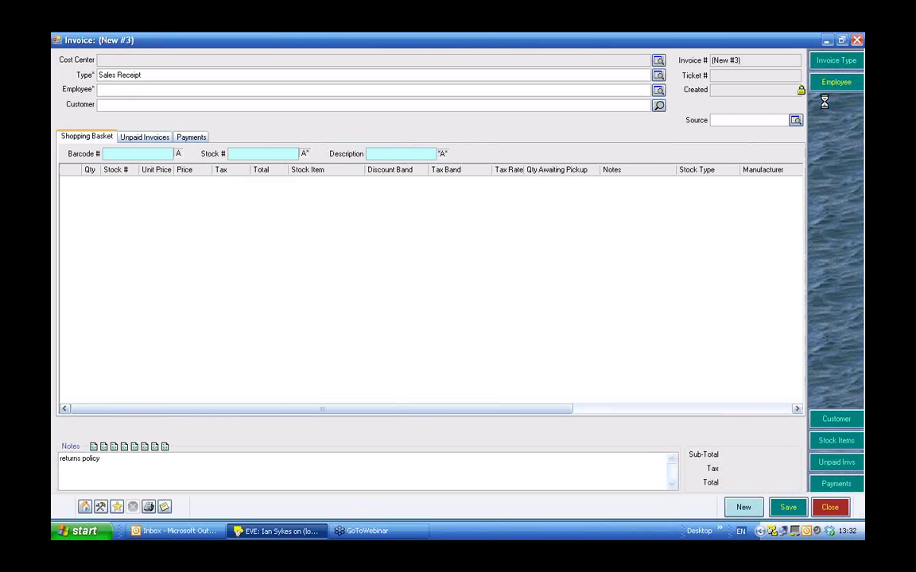
pyautogui.click(829, 103)
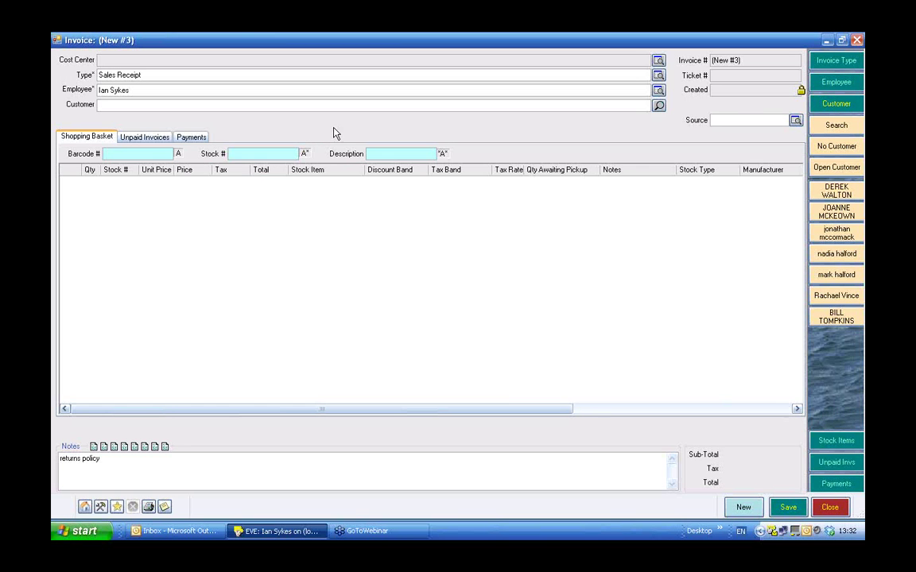
pyautogui.click(829, 195)
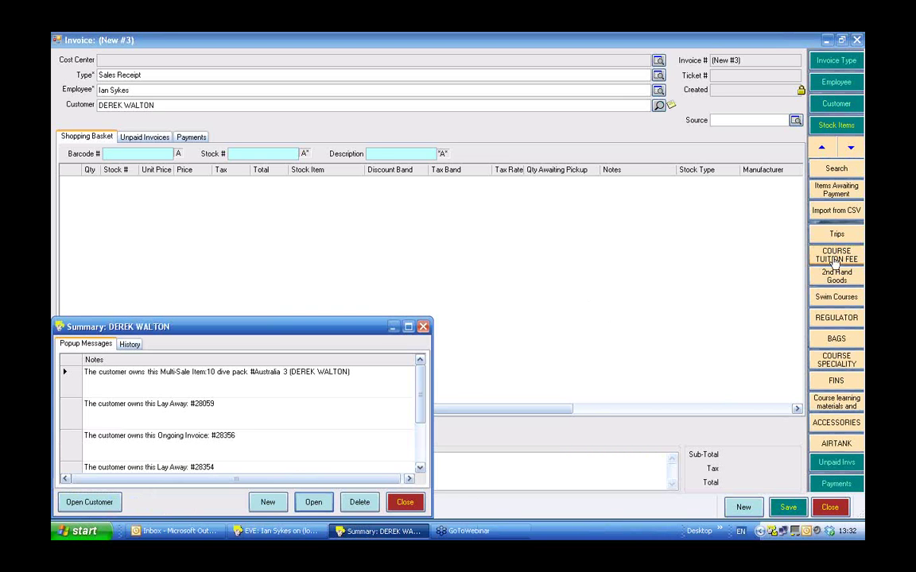
pyautogui.click(423, 327)
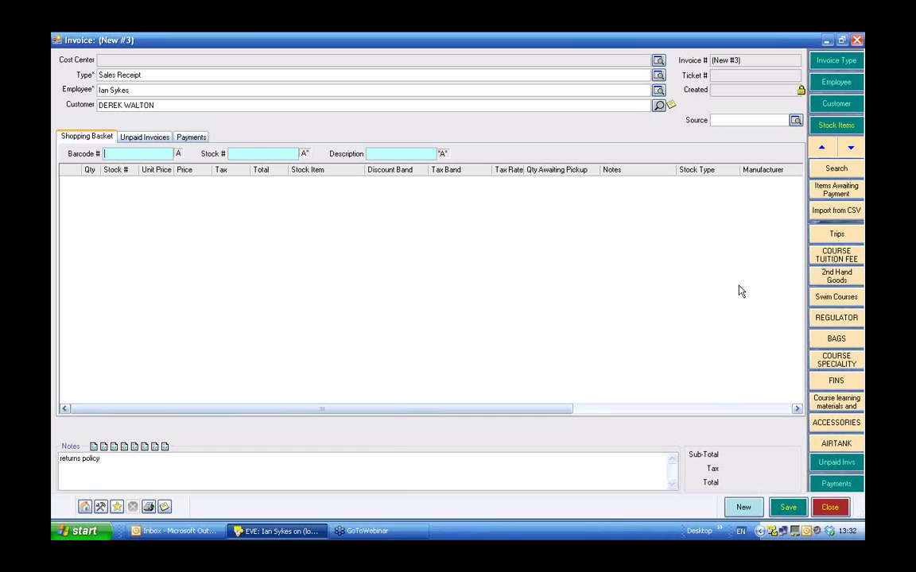
# Book Discover Scuba Diving from Course Tuition Fee on the DiscScub 13/05/2007 session.
pyautogui.click(836, 256)
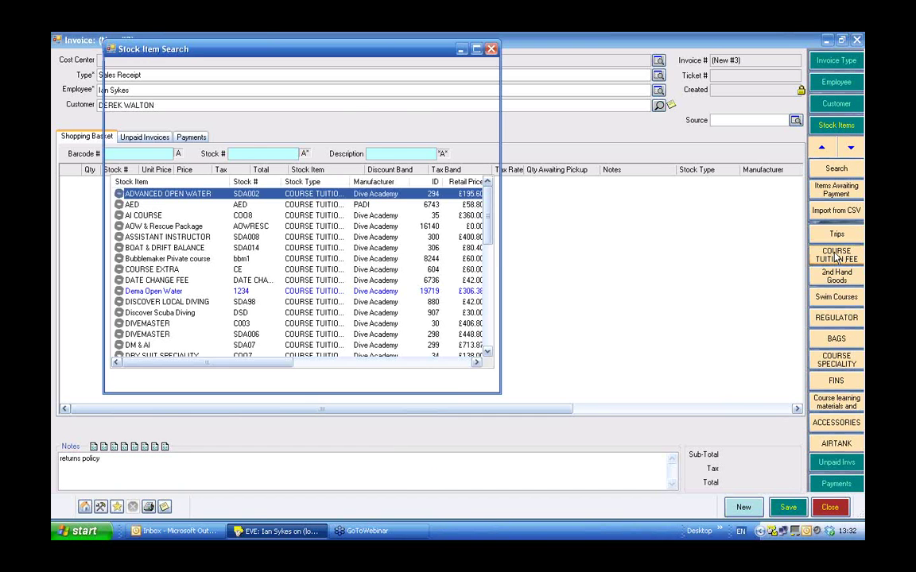
pyautogui.click(137, 314)
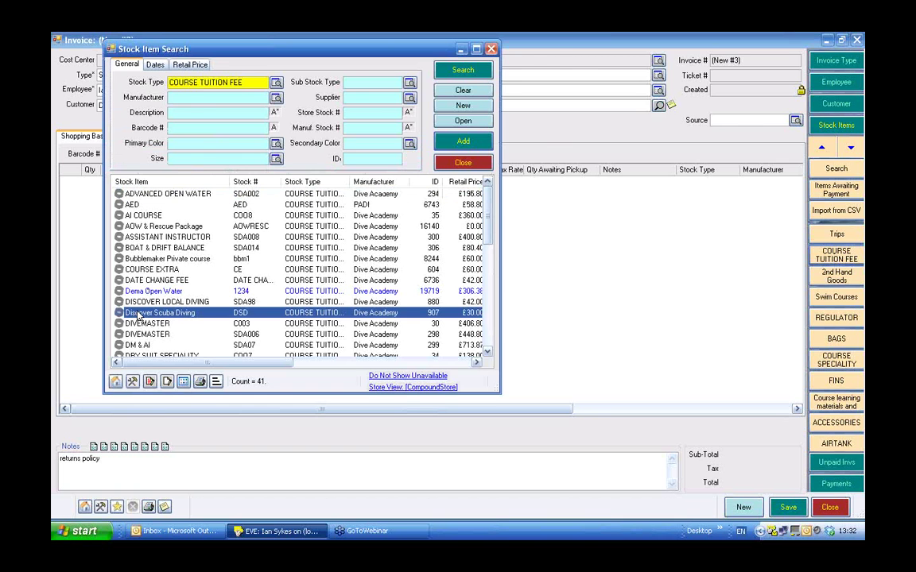
pyautogui.doubleClick(137, 314)
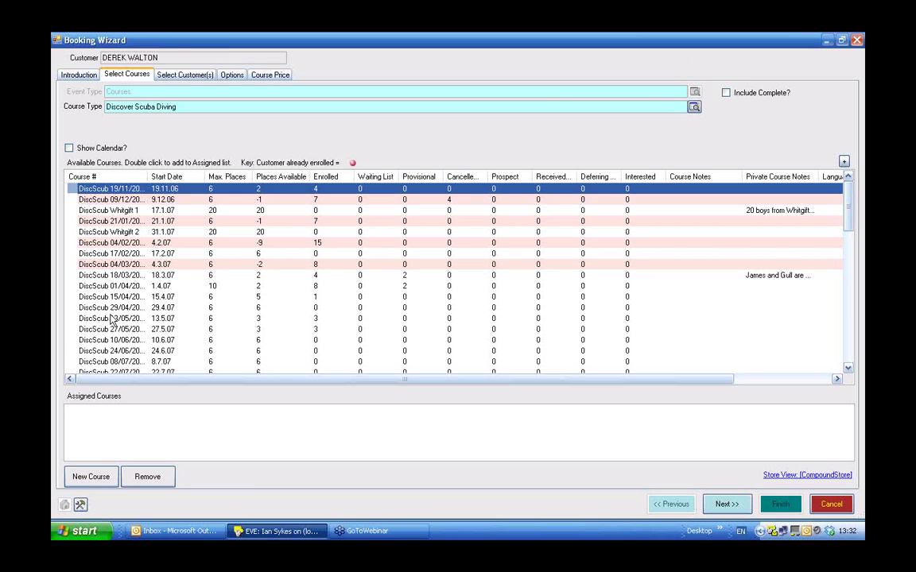
pyautogui.doubleClick(113, 319)
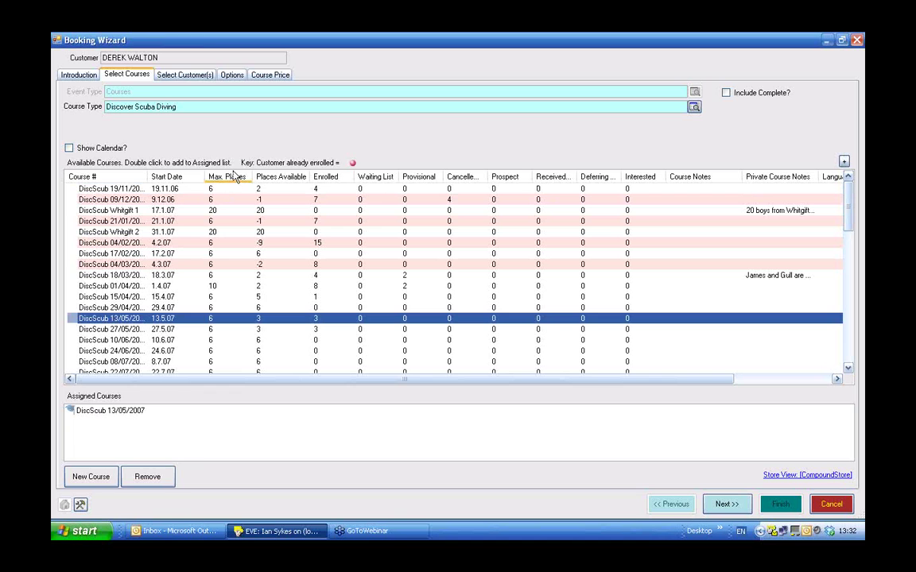
pyautogui.click(177, 76)
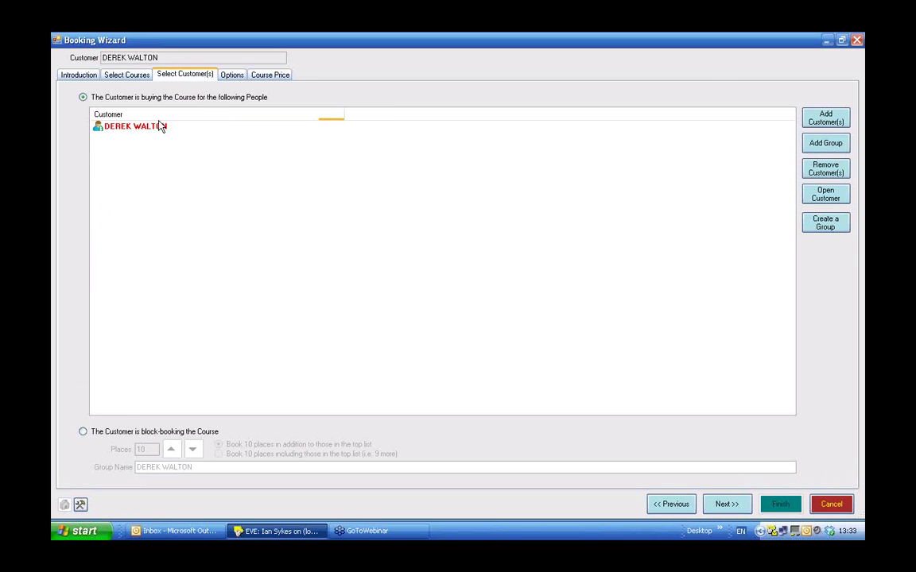
# Switch to block-booking with 7 places and advance the wizard.
pyautogui.click(83, 433)
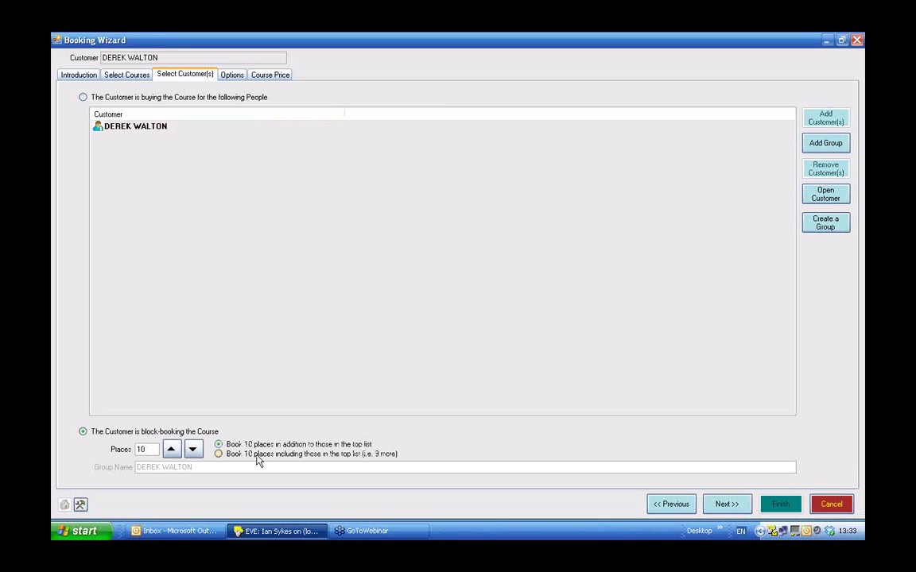
pyautogui.click(193, 450)
pyautogui.click(194, 450)
pyautogui.click(194, 450)
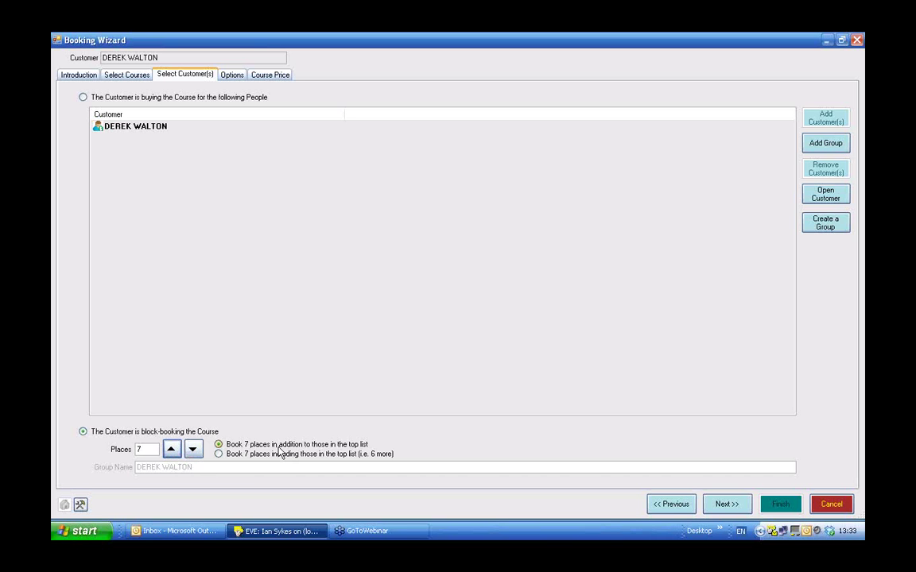
pyautogui.click(222, 455)
pyautogui.click(732, 506)
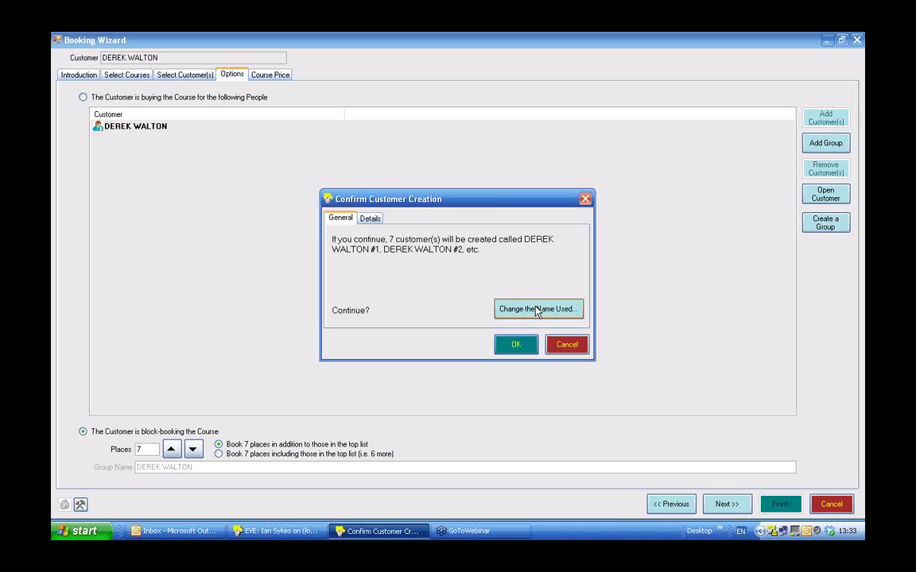
# Create the 7 numbered customers and copy the £27.00 course price to all of them.
pyautogui.click(515, 345)
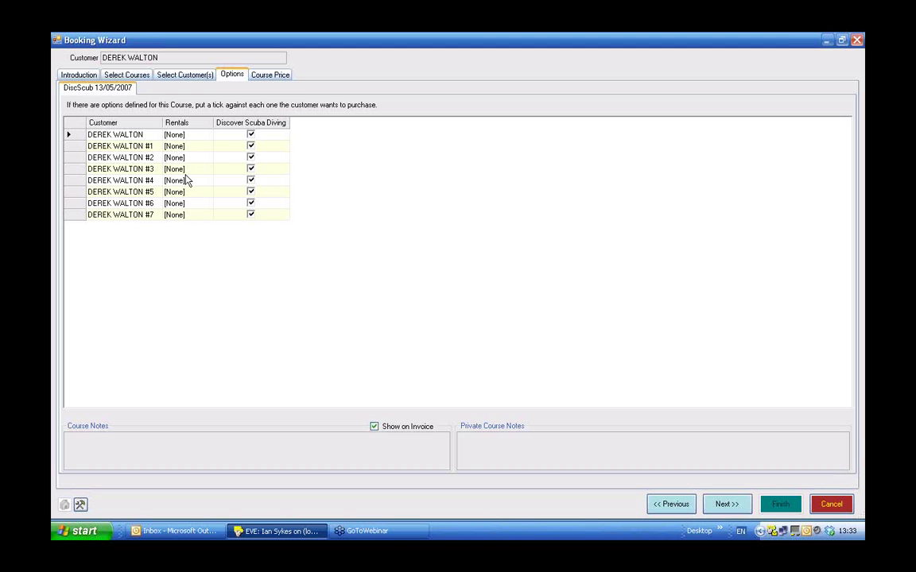
pyautogui.click(270, 75)
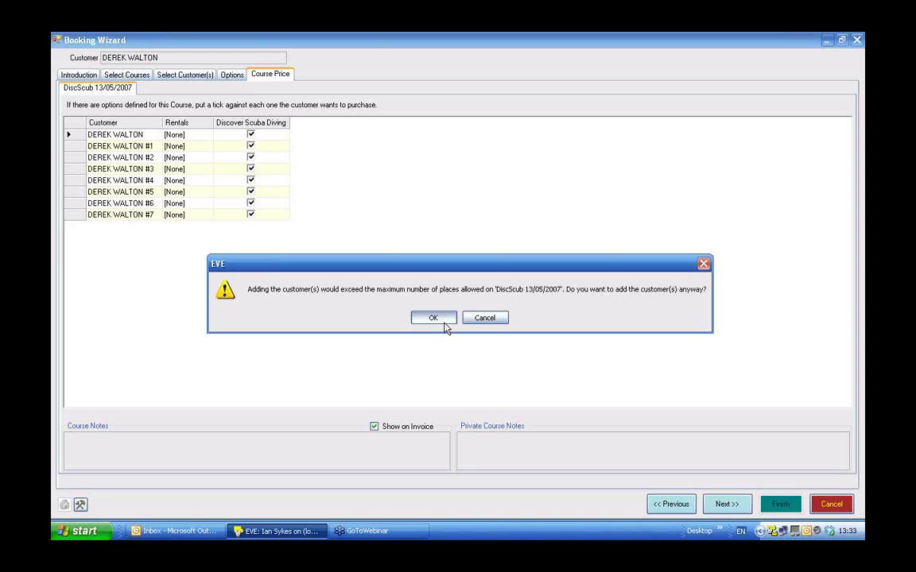
pyautogui.click(434, 318)
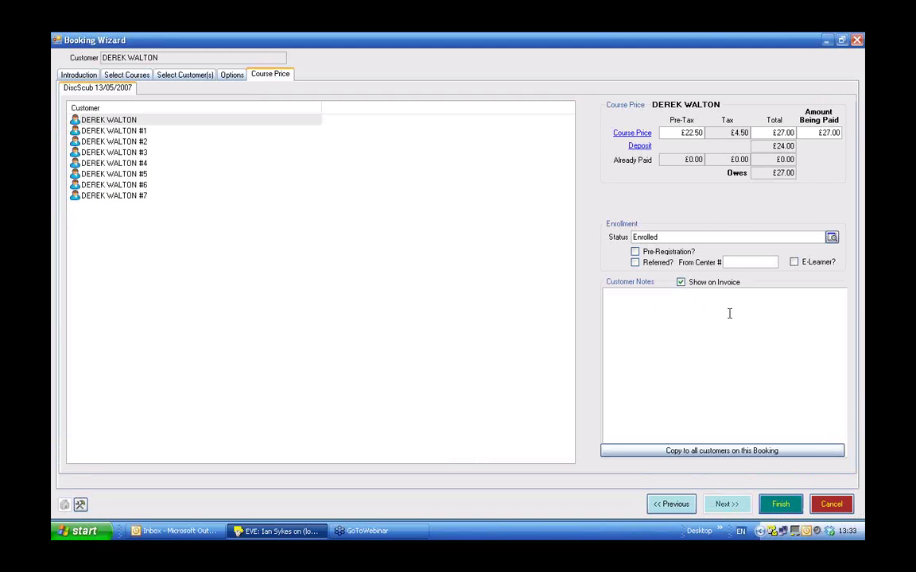
pyautogui.click(732, 451)
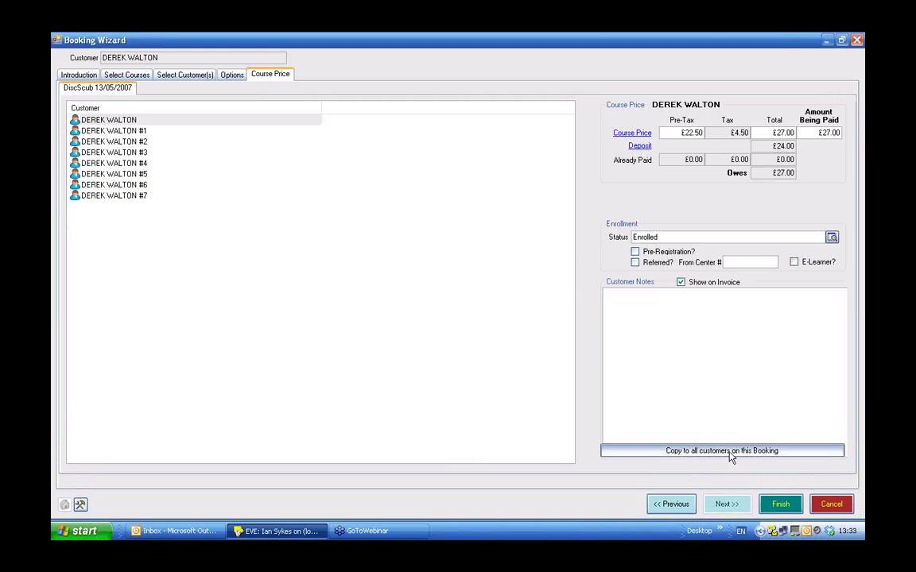
pyautogui.click(431, 318)
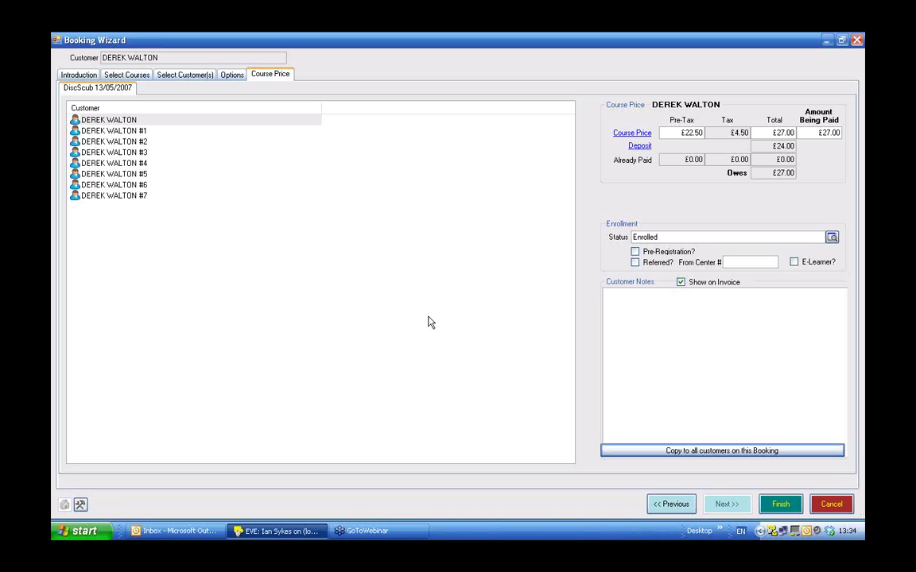
pyautogui.click(781, 506)
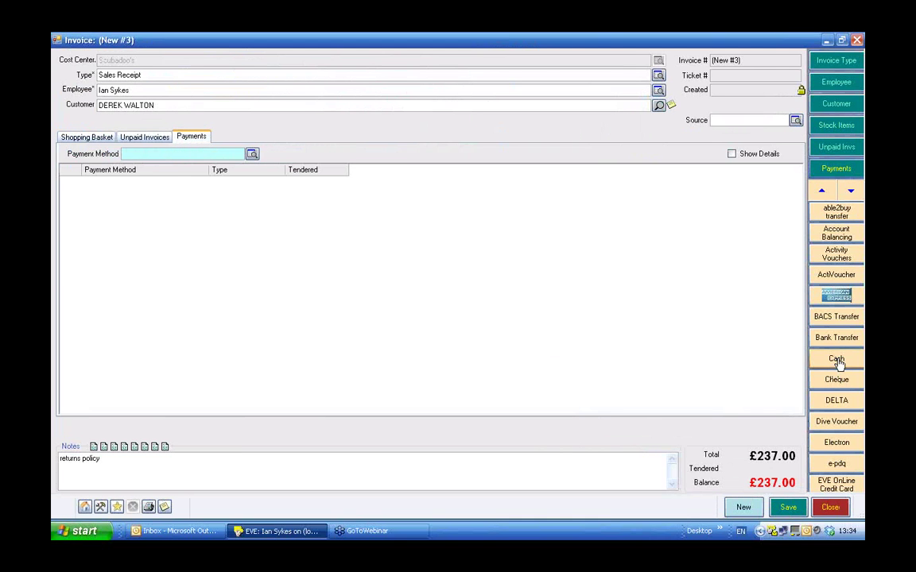
# Pay £237.00 cash, save invoice #28418, skip all eight certification and invoice prints, then close it.
pyautogui.click(836, 359)
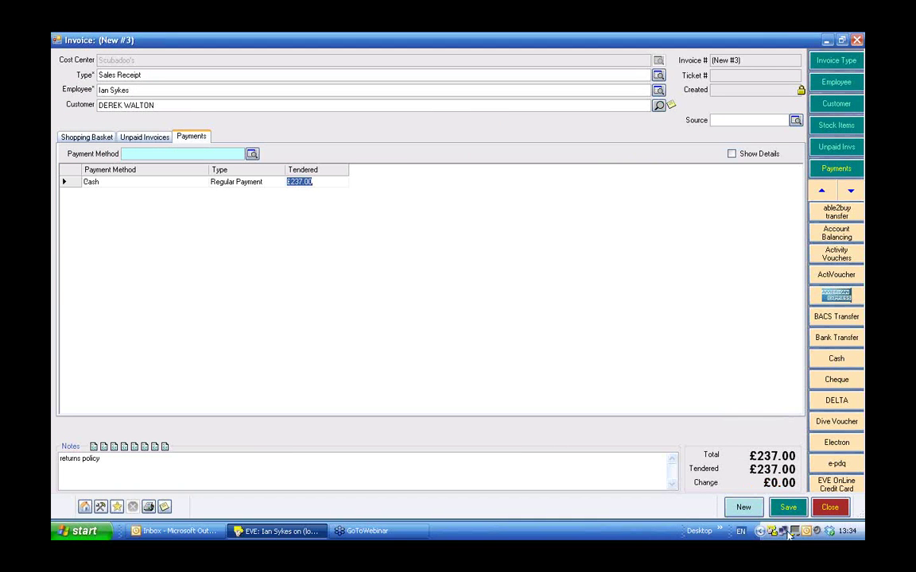
pyautogui.click(788, 507)
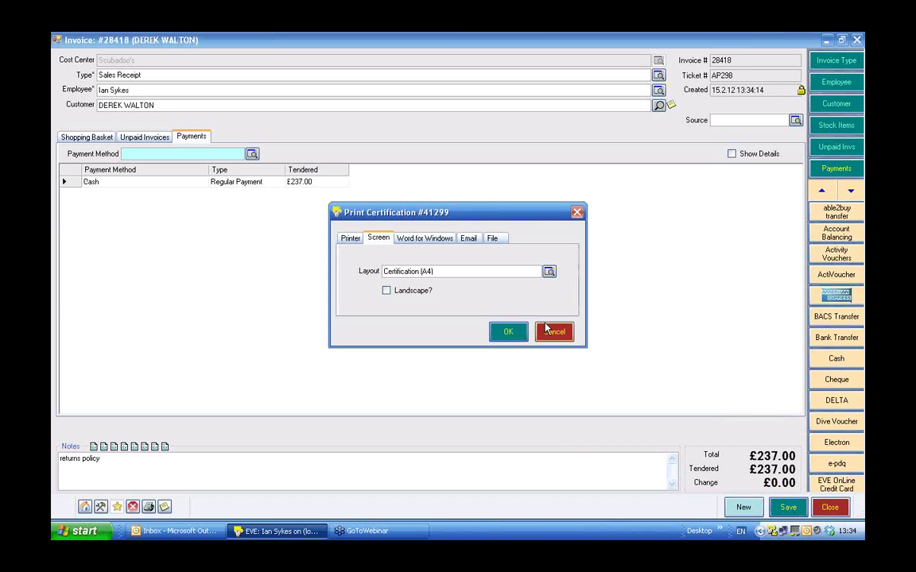
pyautogui.click(551, 334)
pyautogui.click(552, 334)
pyautogui.click(552, 334)
pyautogui.click(553, 334)
pyautogui.click(553, 334)
pyautogui.click(553, 334)
pyautogui.click(552, 334)
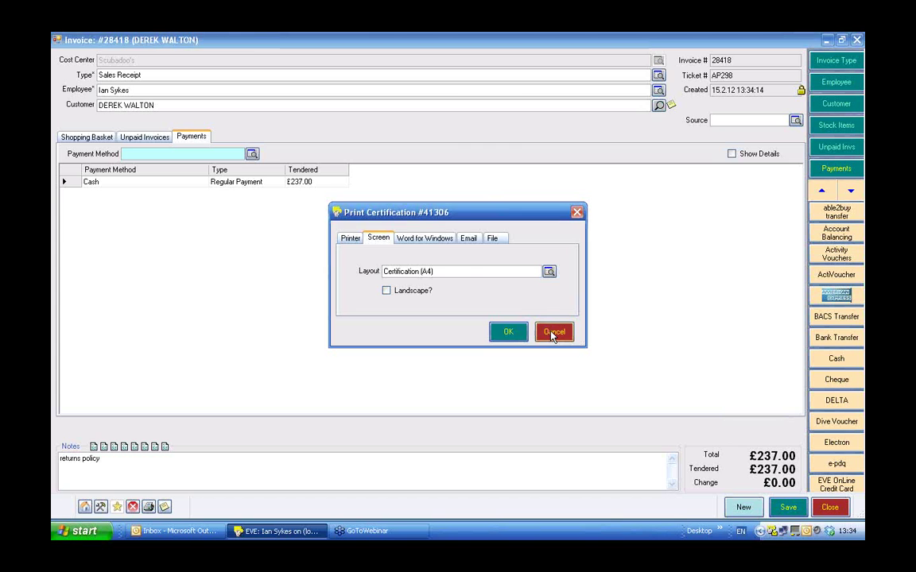
pyautogui.click(552, 334)
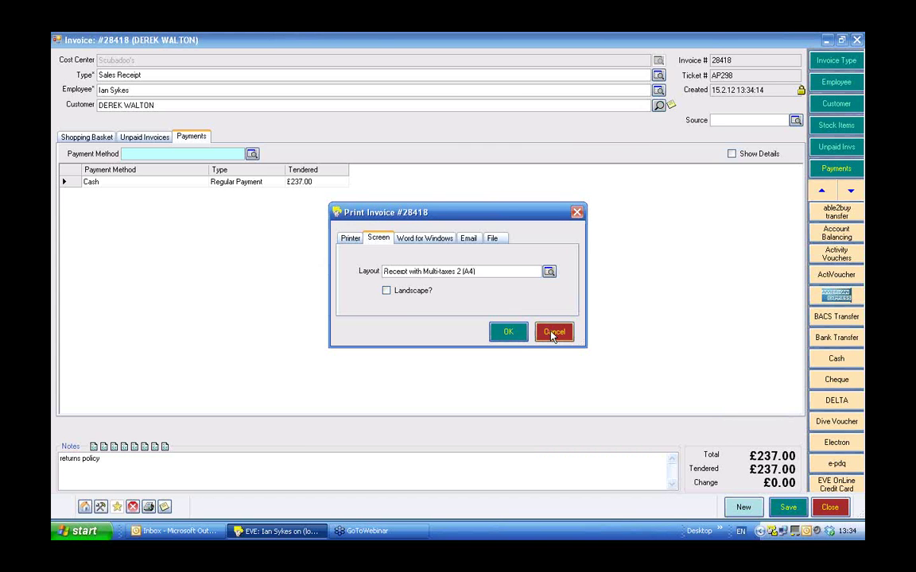
pyautogui.click(552, 334)
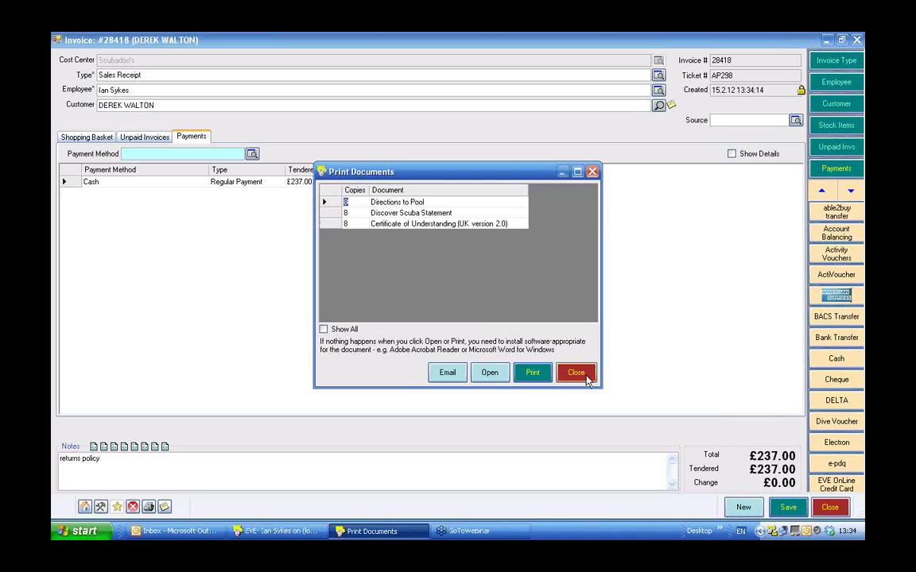
pyautogui.click(584, 373)
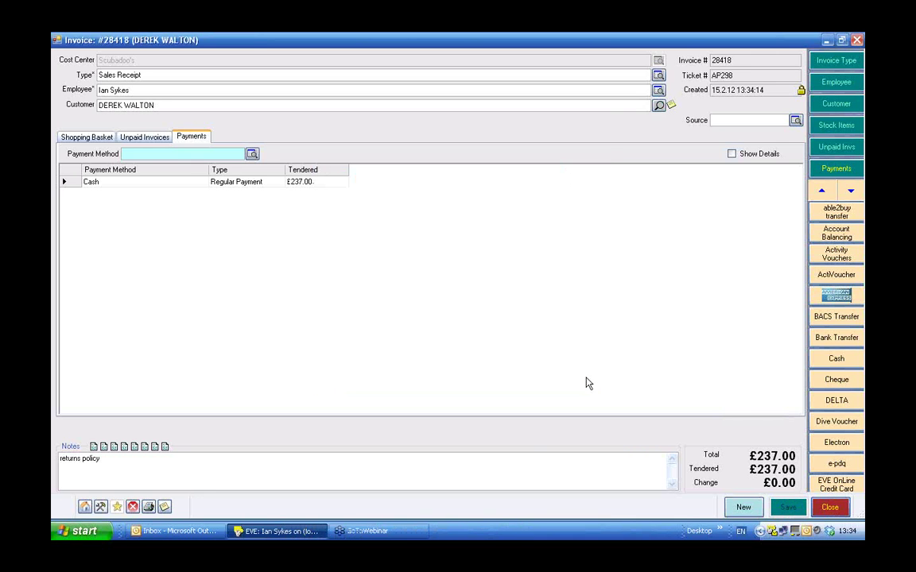
pyautogui.click(827, 508)
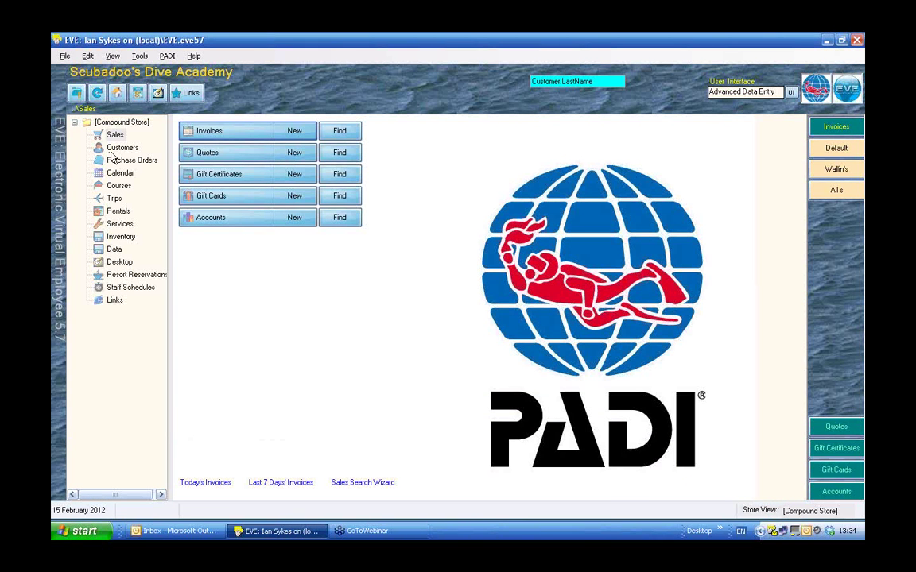
# Open and close the course search in Courses, then switch to the Customers area.
pyautogui.click(117, 185)
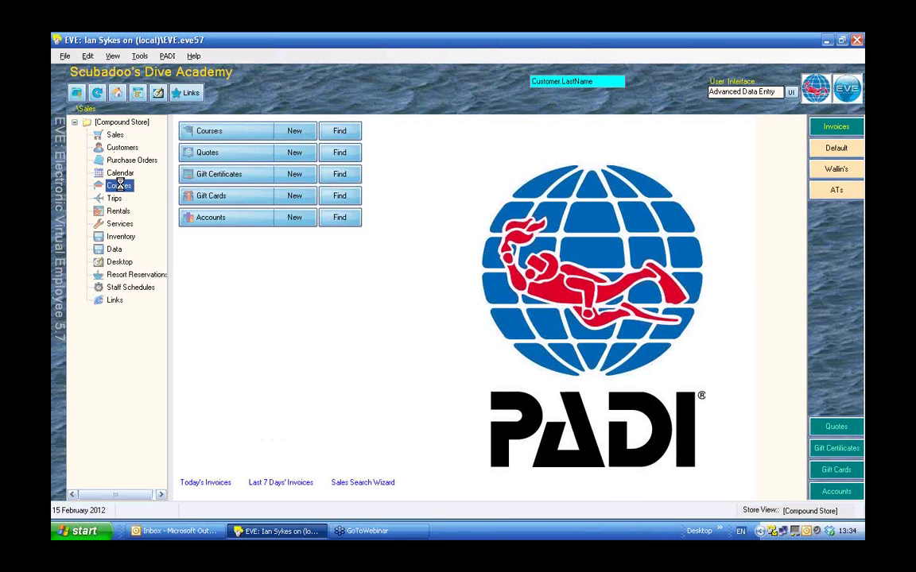
pyautogui.click(334, 139)
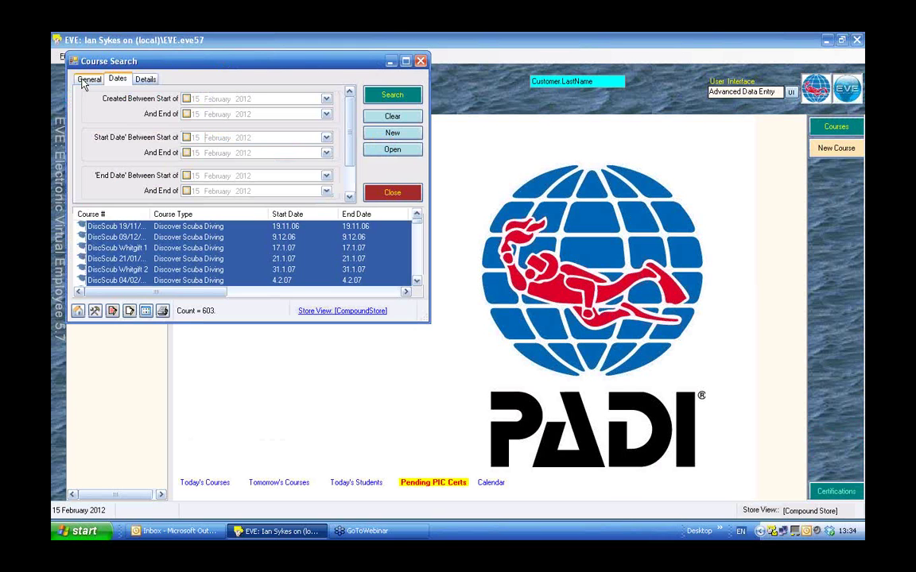
pyautogui.click(85, 80)
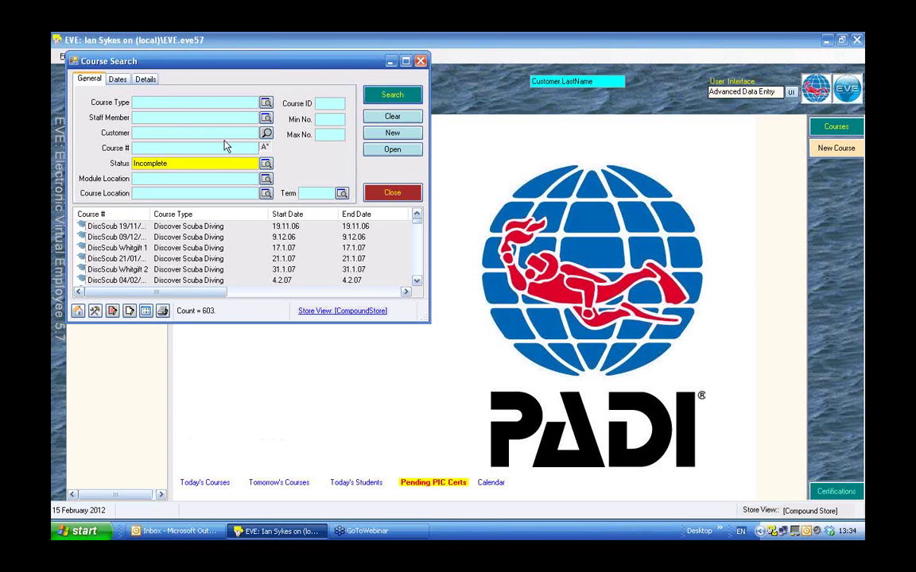
pyautogui.click(402, 194)
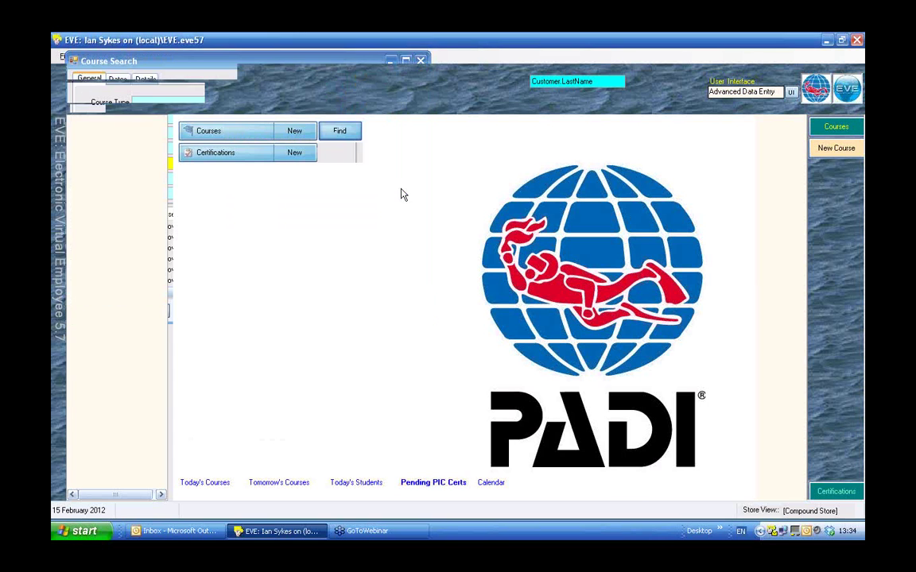
pyautogui.click(127, 150)
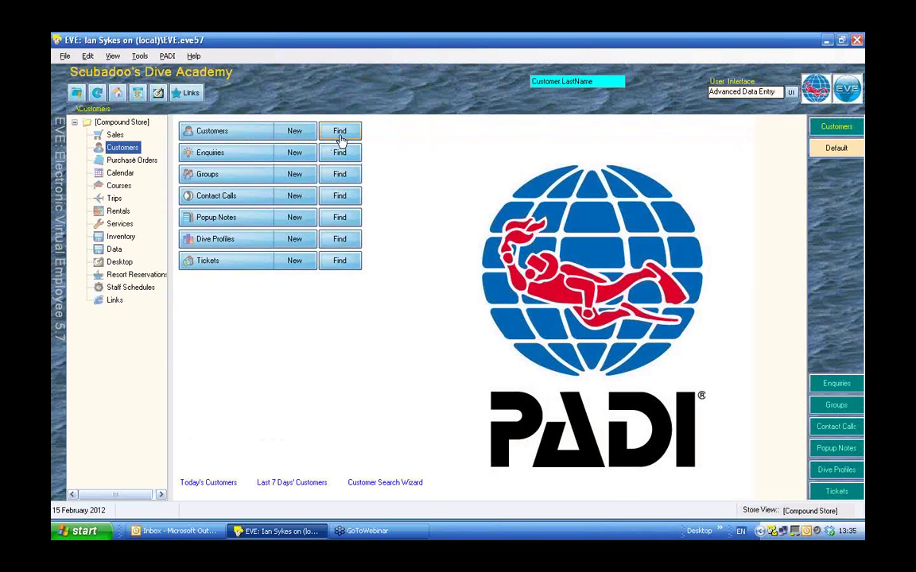
# Search customers with partial first-name and last-name filters to list the test customers.
pyautogui.click(339, 135)
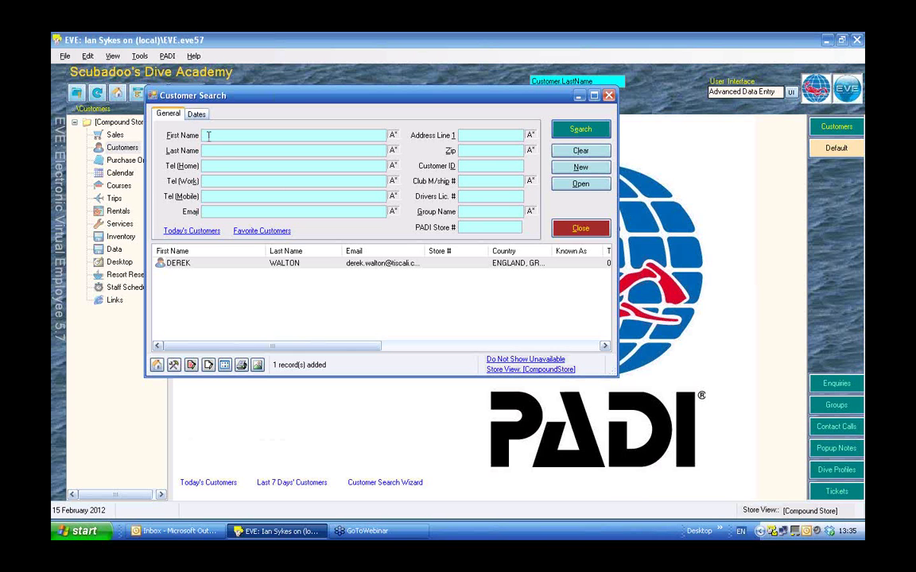
pyautogui.write('der')
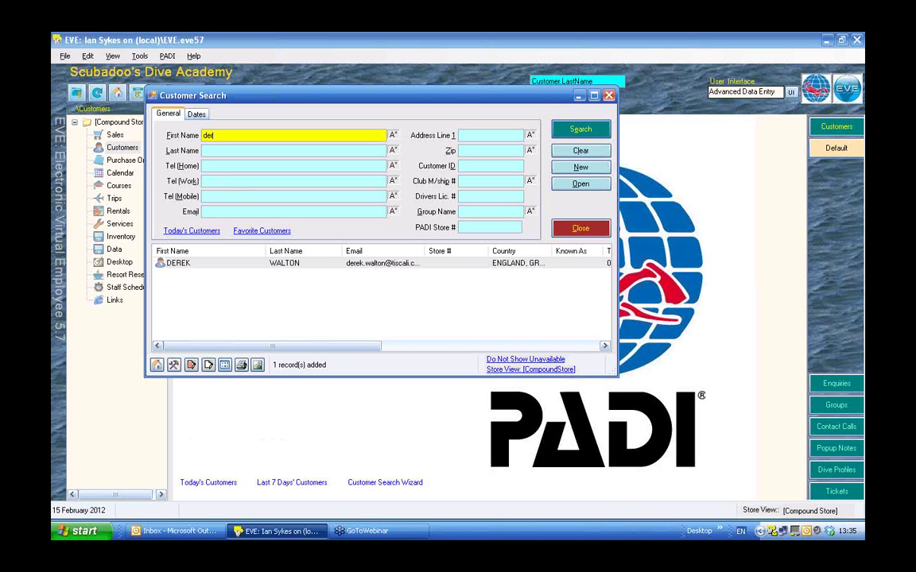
pyautogui.click(216, 151)
pyautogui.write('w')
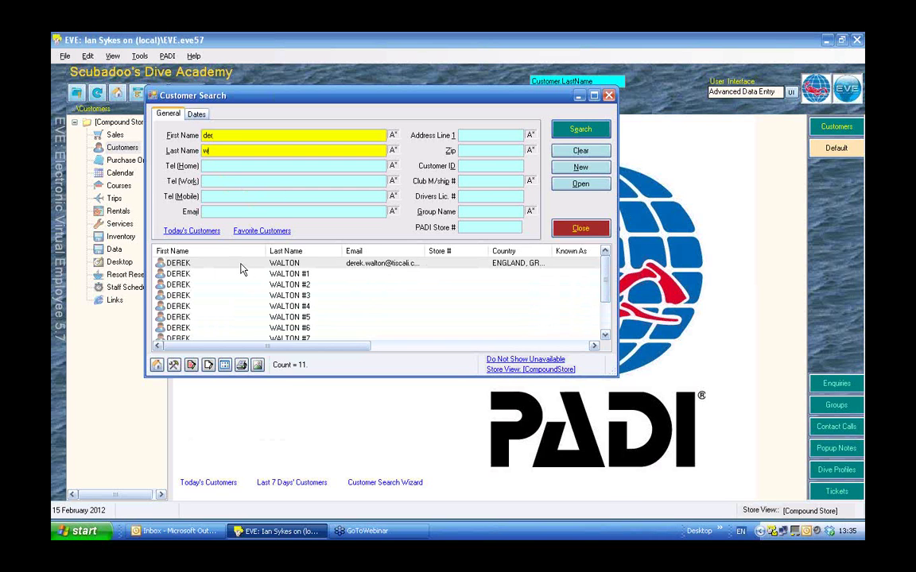
# Try renaming the first numbered customer, discard the change without saving, and close the record.
pyautogui.doubleClick(282, 273)
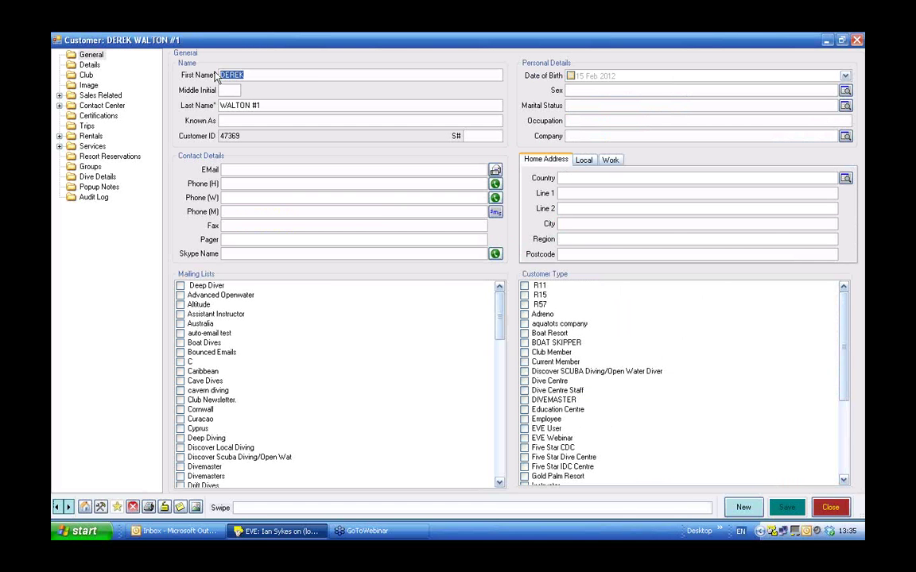
pyautogui.write('Fred')
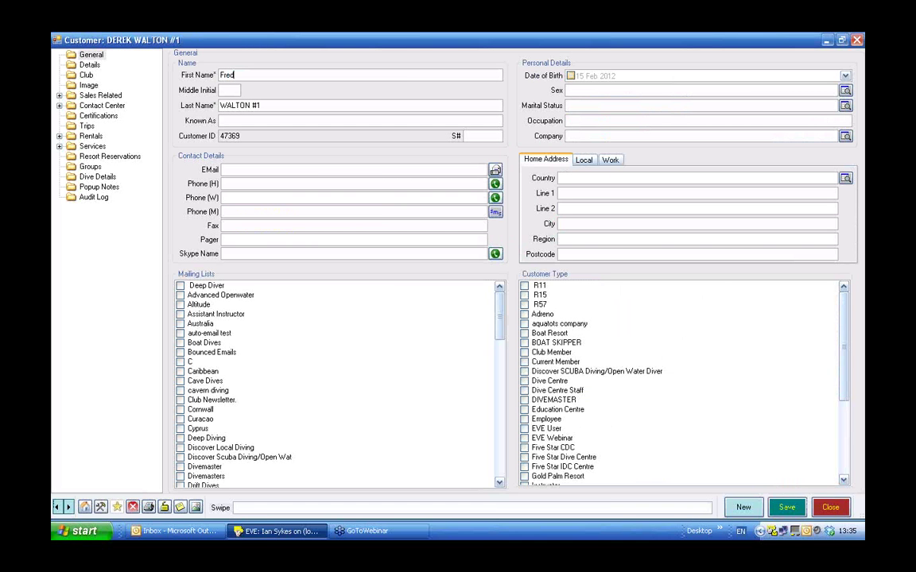
pyautogui.press('Tab')
pyautogui.press('Tab')
pyautogui.write('Bloggs')
pyautogui.click(69, 509)
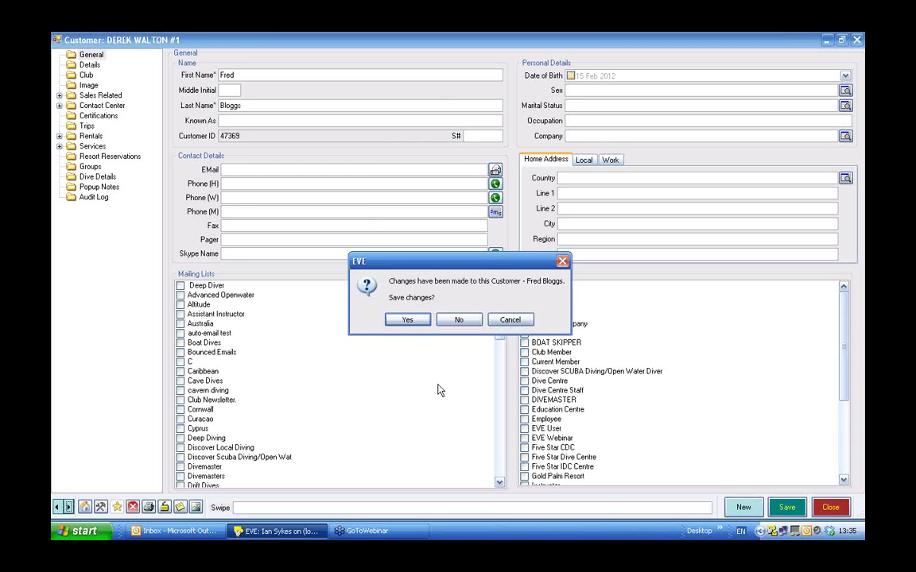
pyautogui.click(459, 321)
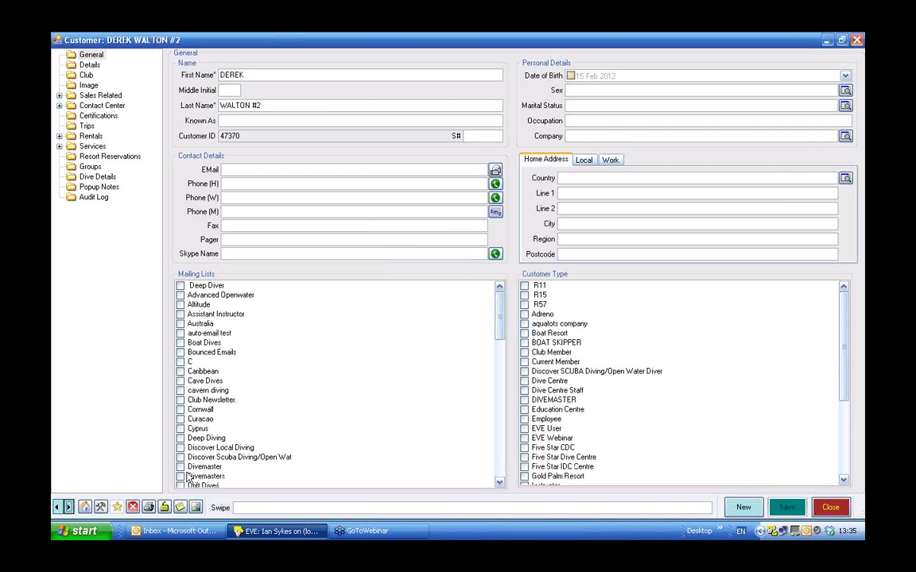
pyautogui.click(68, 508)
pyautogui.click(831, 508)
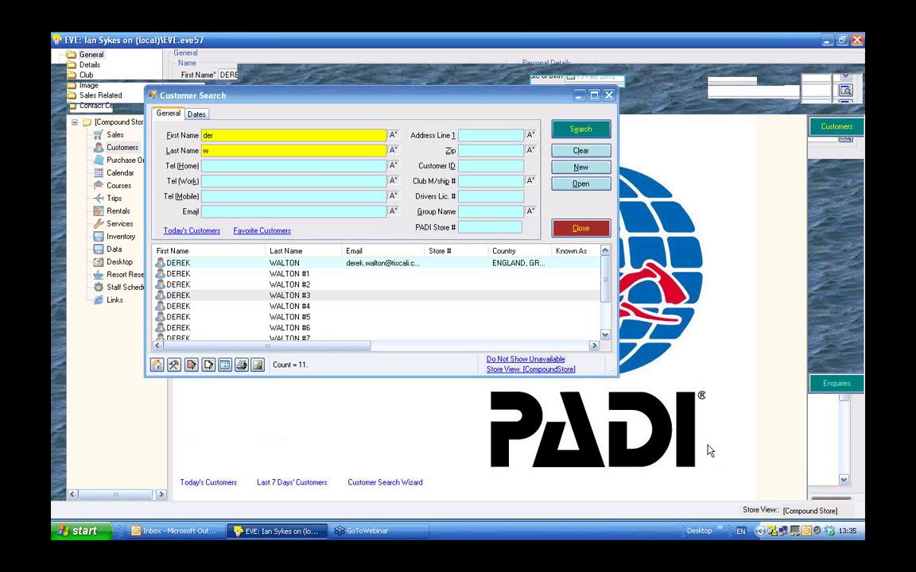
# Close the Customer Search window to return to EVE's main screen.
pyautogui.click(588, 229)
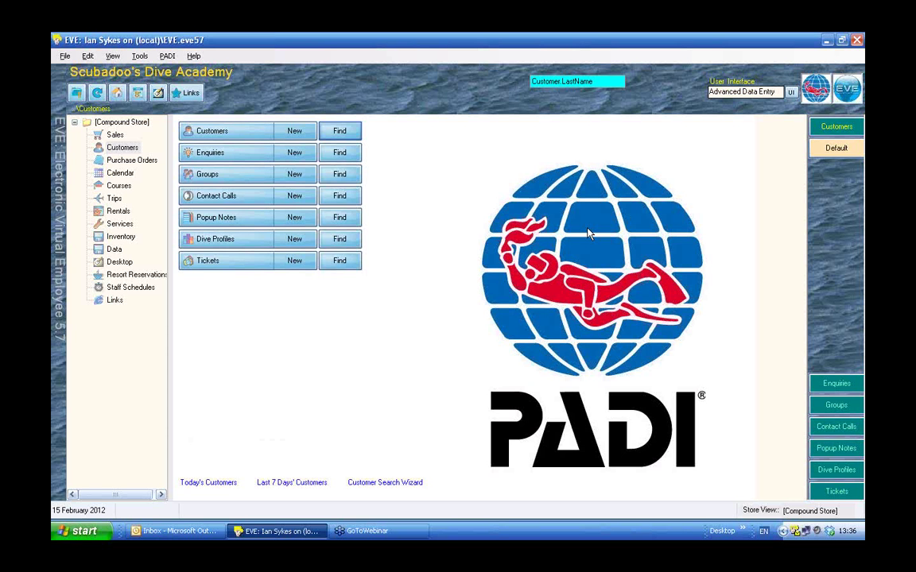
# Filter courses to the looked-up customer's 9 incomplete courses and open the DiscScub 13/05/2007 Discover Scuba Diving course.
pyautogui.click(118, 185)
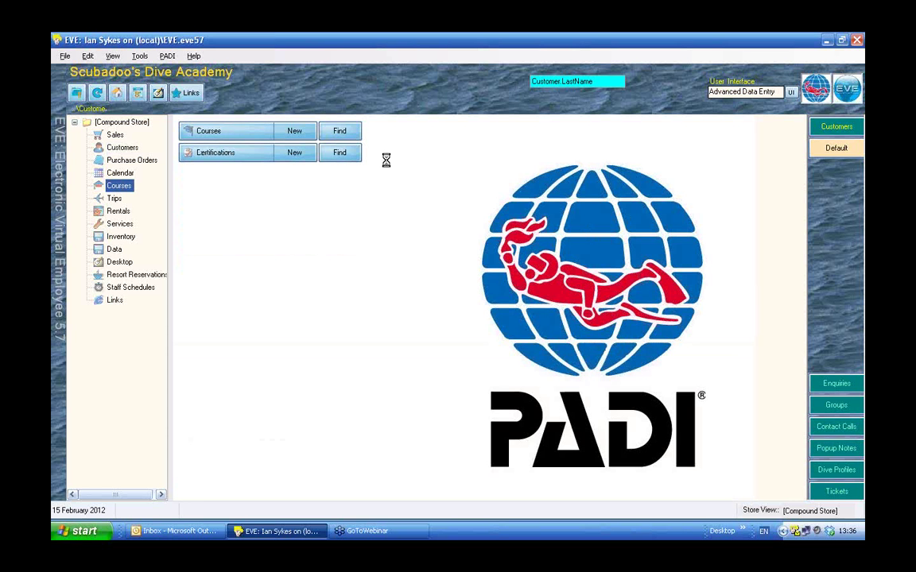
pyautogui.click(339, 132)
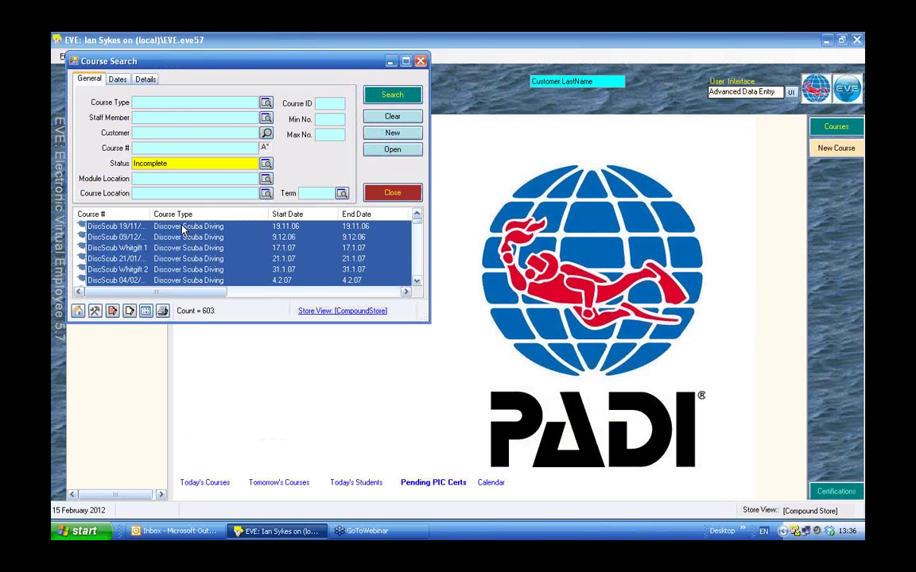
pyautogui.click(144, 98)
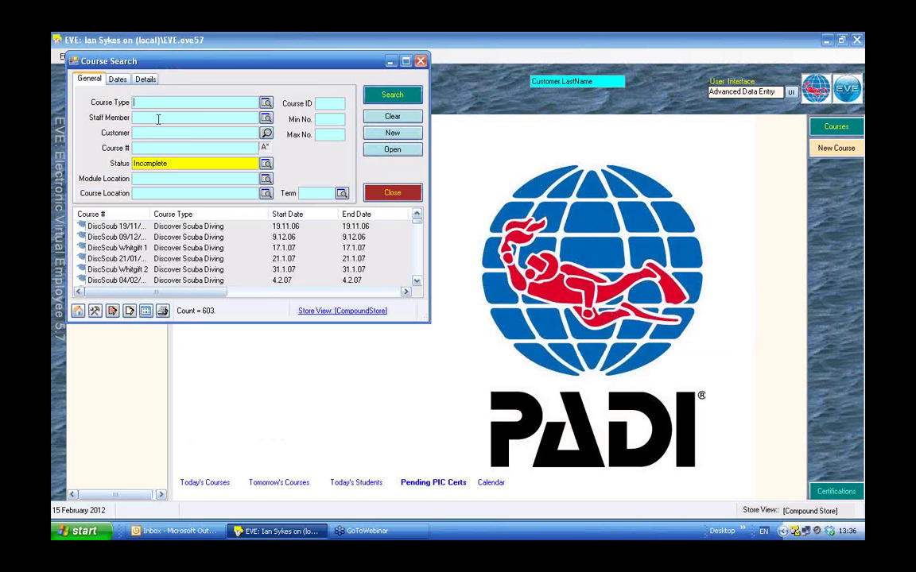
pyautogui.click(140, 132)
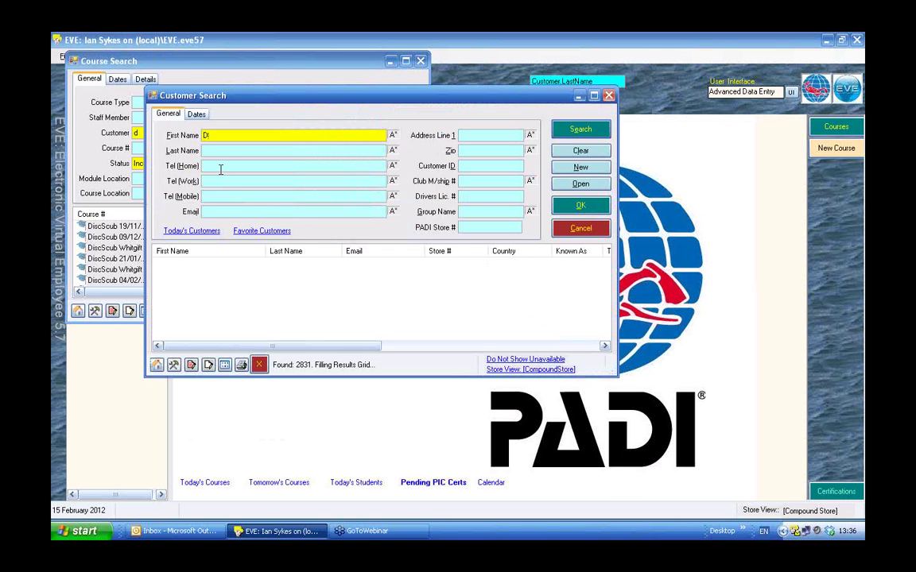
pyautogui.write('er')
pyautogui.click(213, 151)
pyautogui.write('w')
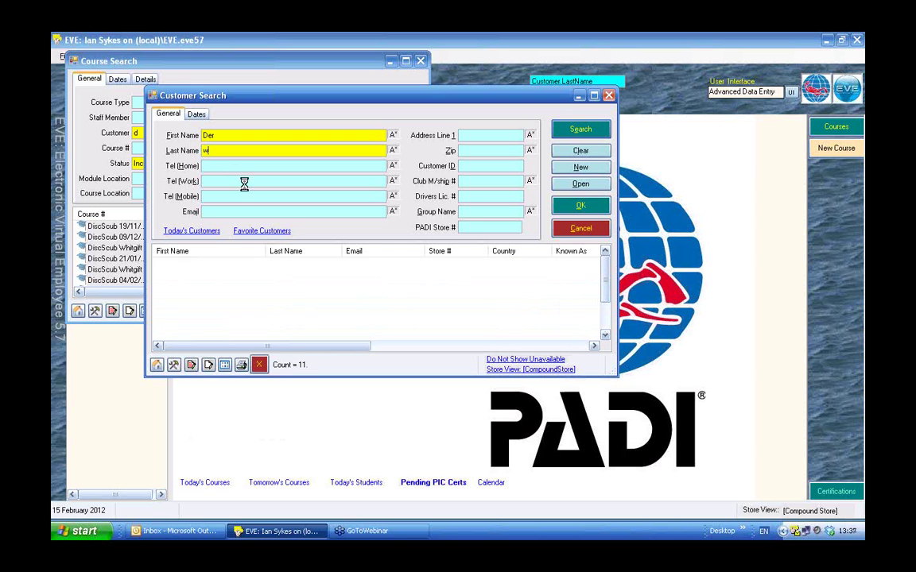
pyautogui.click(228, 264)
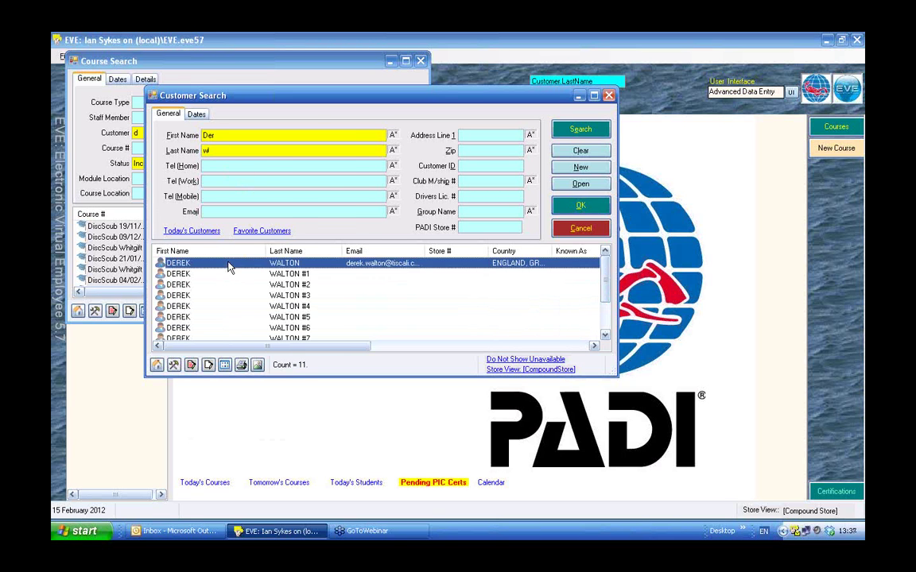
pyautogui.doubleClick(228, 265)
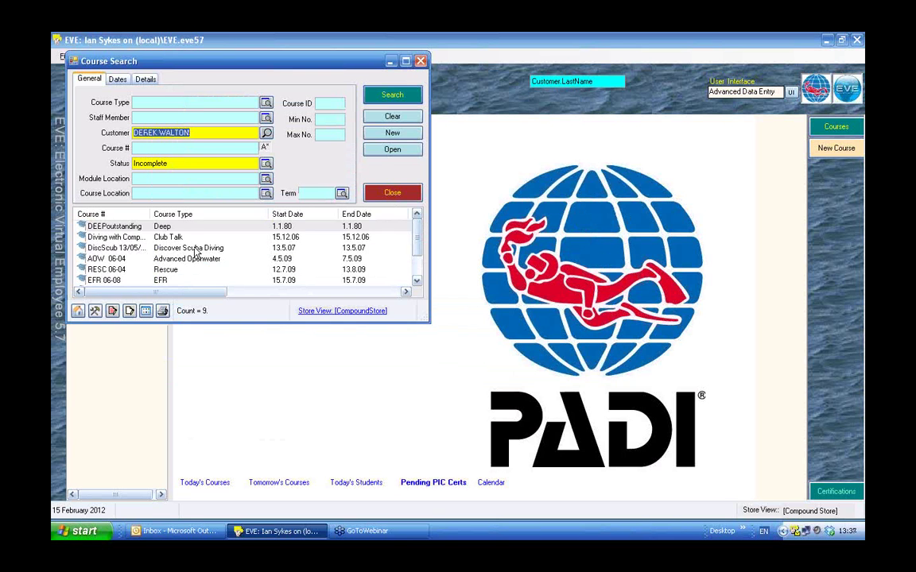
pyautogui.click(195, 250)
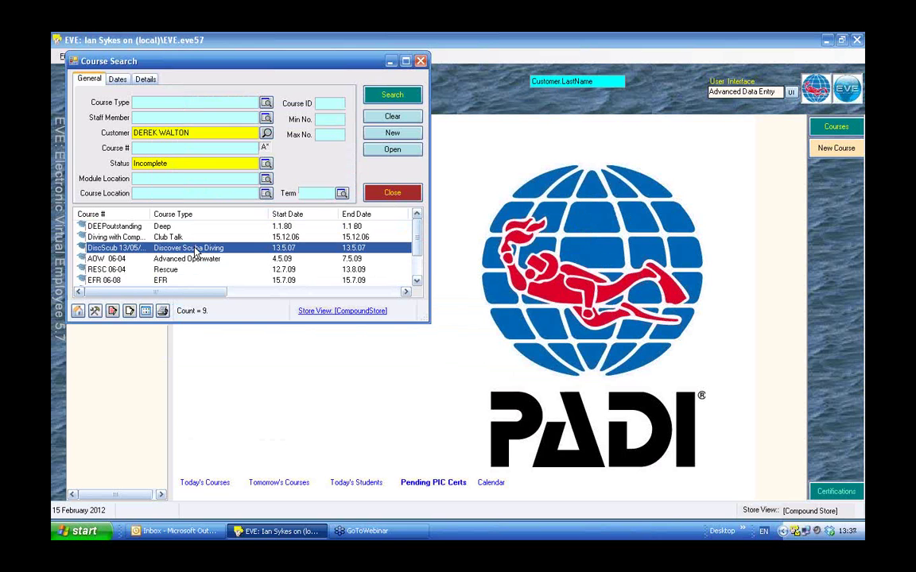
pyautogui.doubleClick(194, 249)
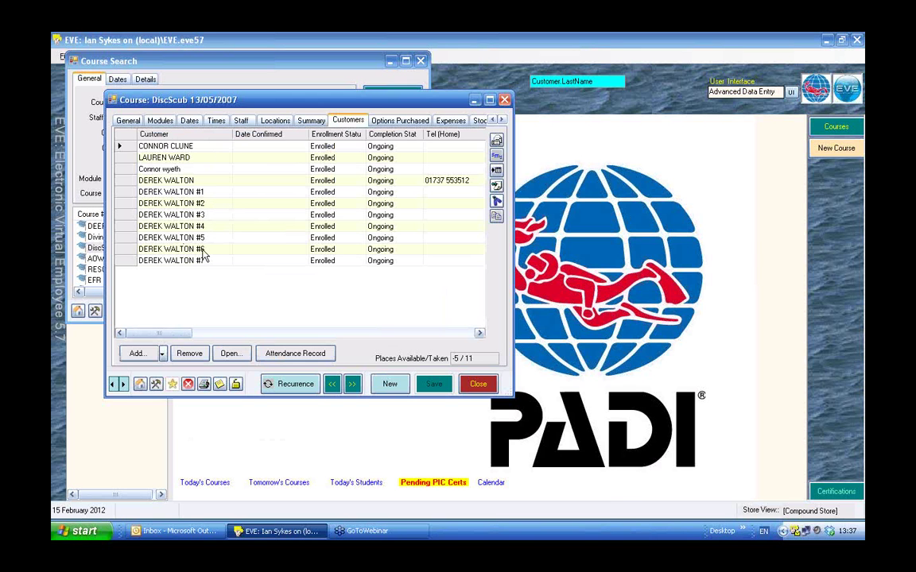
# Select the first of the 11 Enrolled, Ongoing students on the DiscScub course.
pyautogui.click(120, 147)
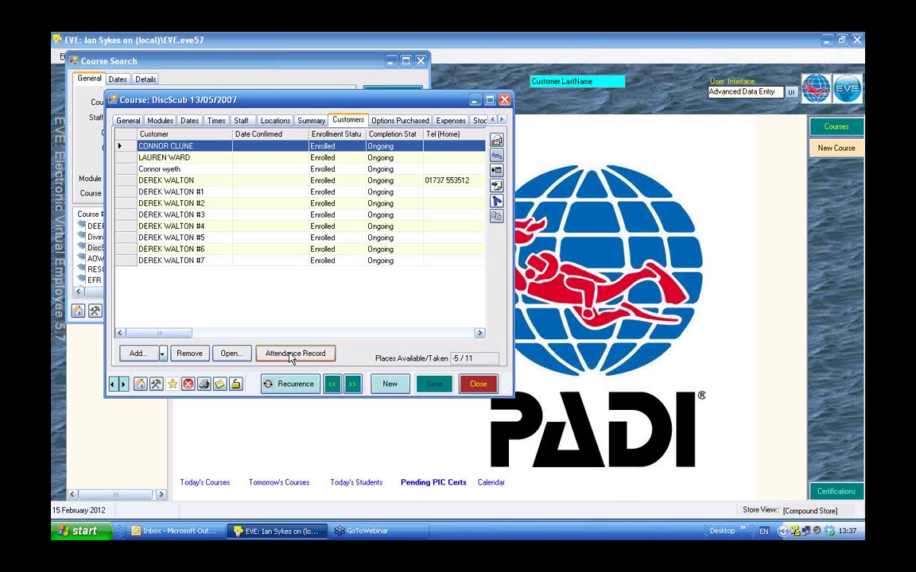
# Record every customer as attending the course's Lecture module.
pyautogui.click(292, 359)
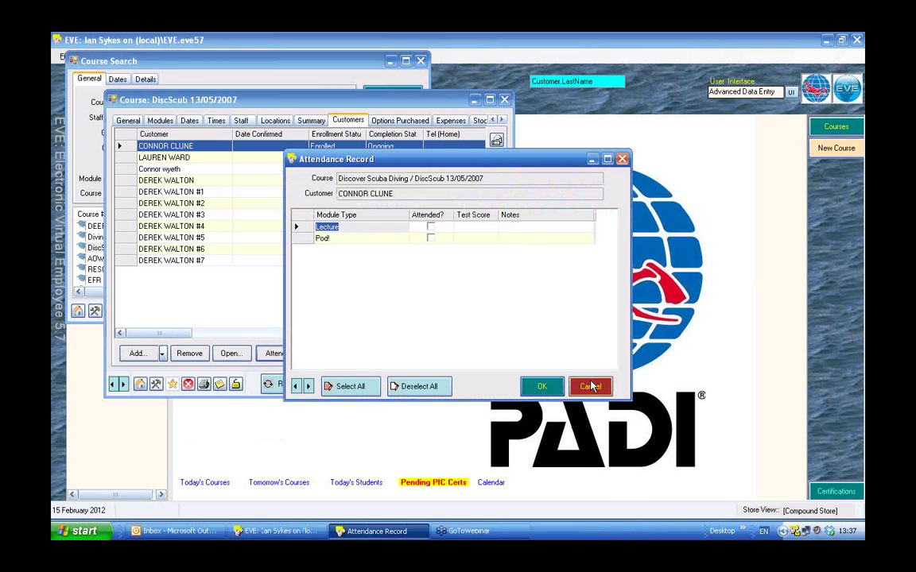
pyautogui.click(590, 386)
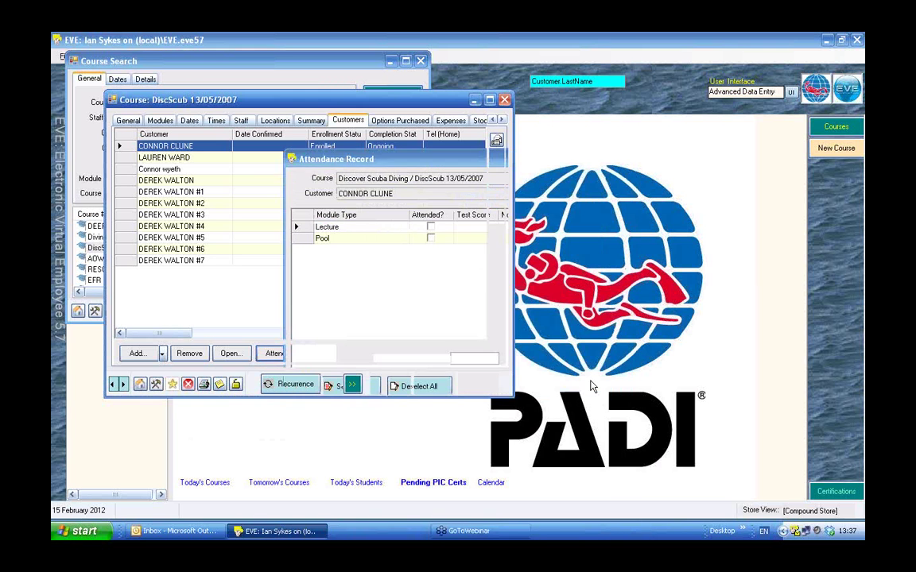
pyautogui.click(158, 120)
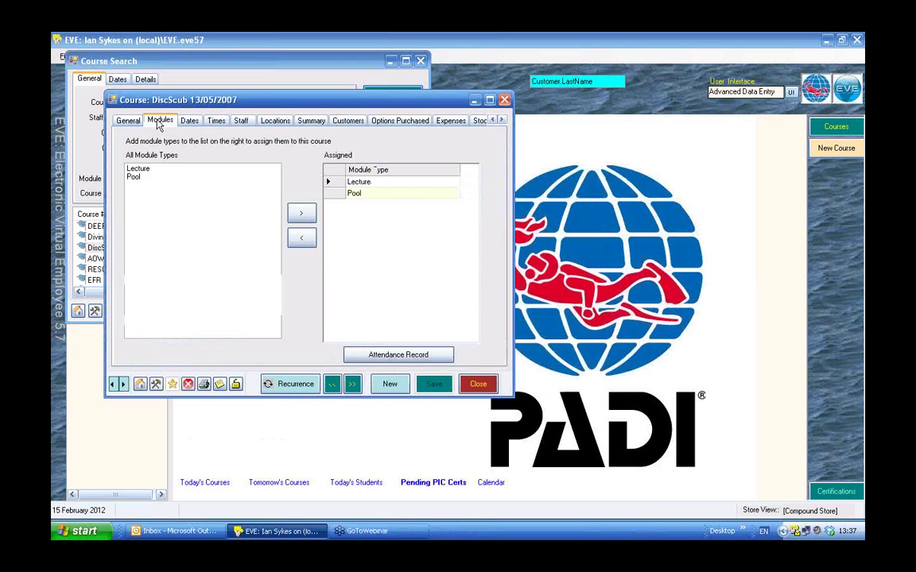
pyautogui.click(137, 170)
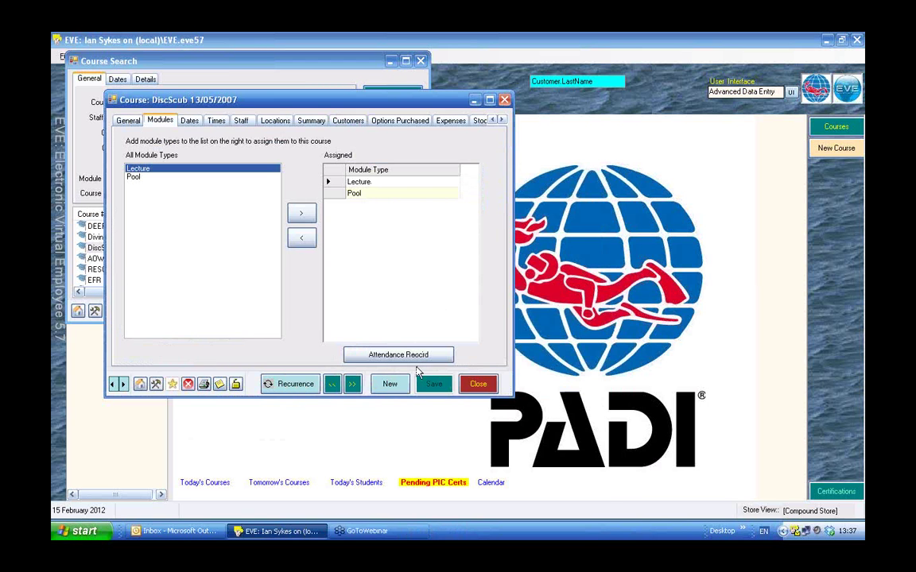
pyautogui.click(410, 356)
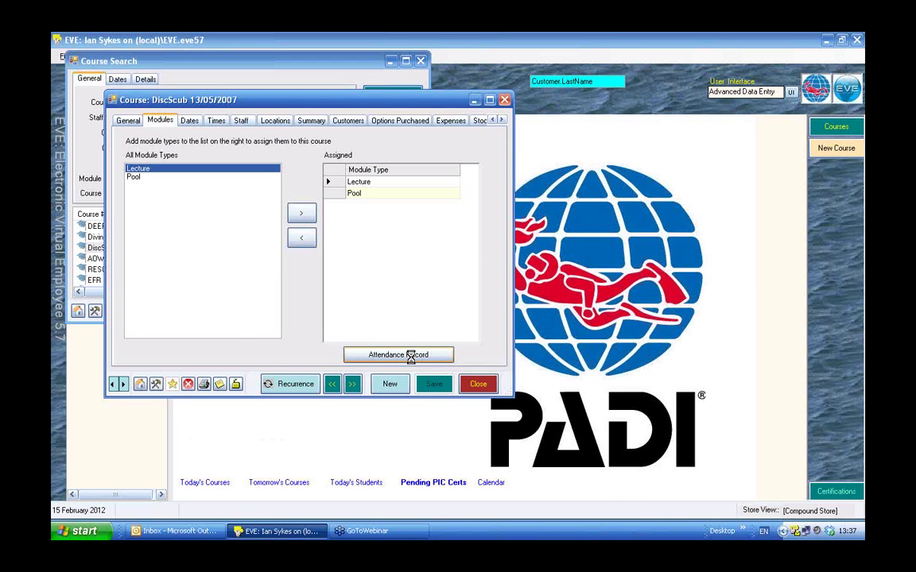
pyautogui.click(351, 386)
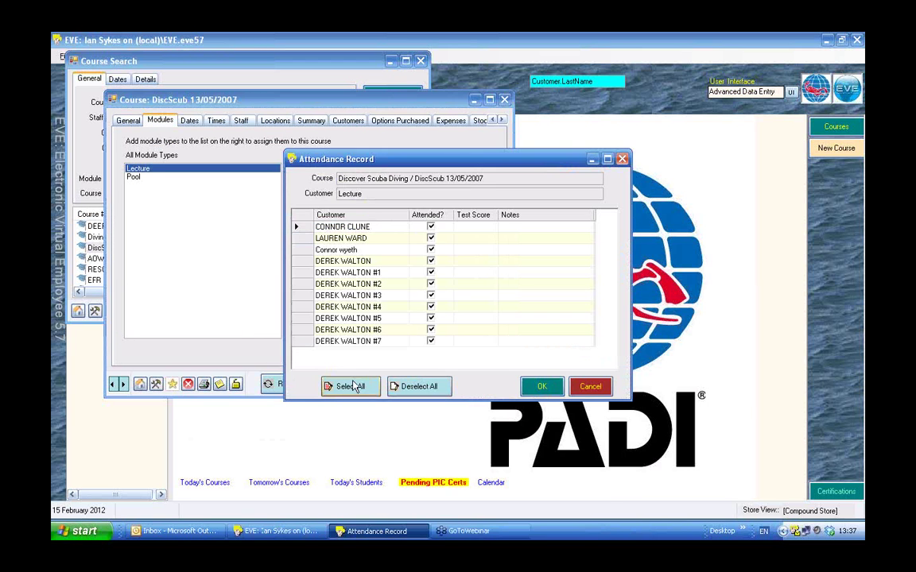
pyautogui.click(544, 386)
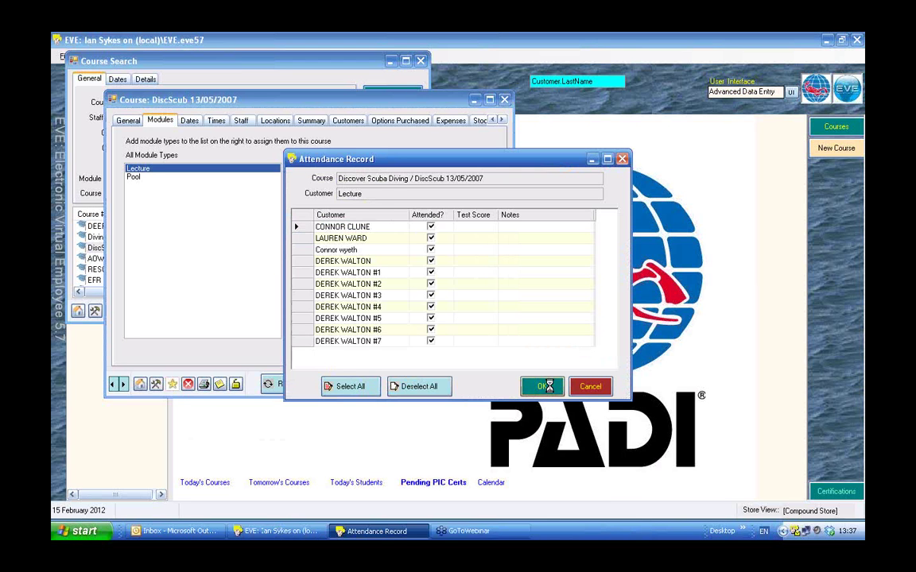
# Record all 11 customers as attending the Pool module as well.
pyautogui.click(136, 177)
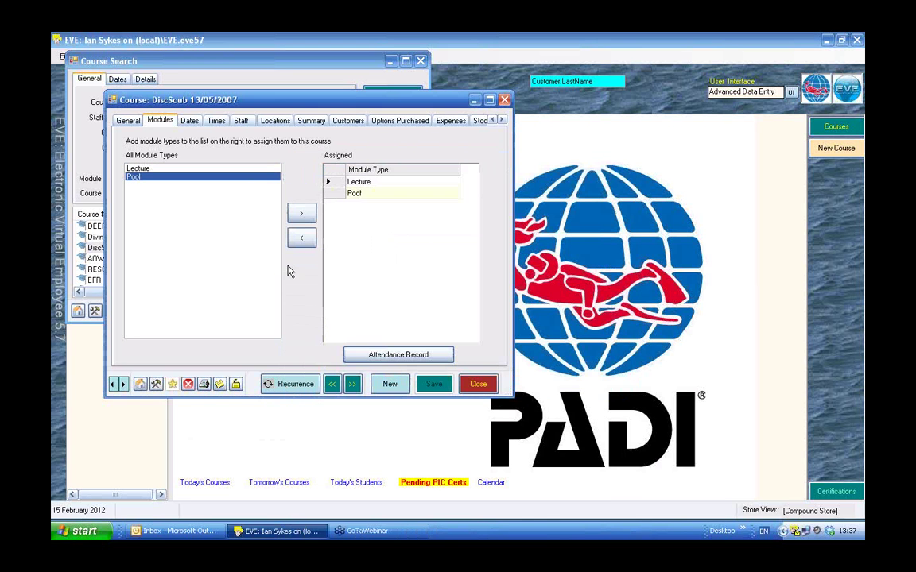
pyautogui.click(380, 356)
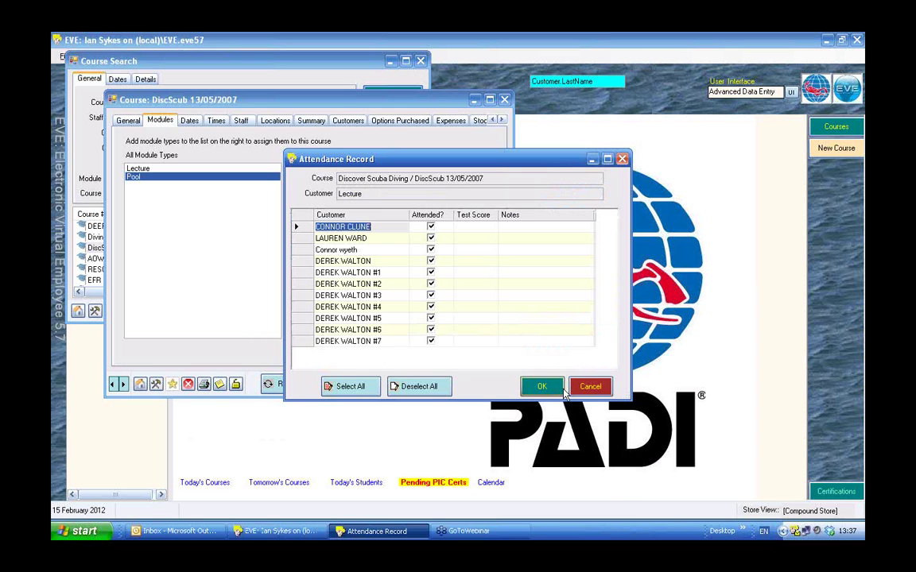
pyautogui.click(590, 388)
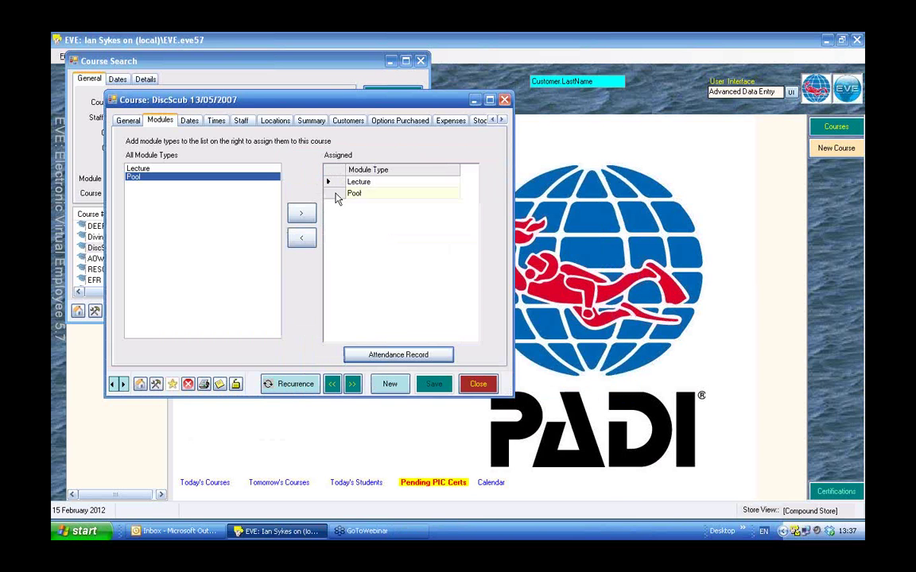
pyautogui.click(341, 194)
pyautogui.click(394, 355)
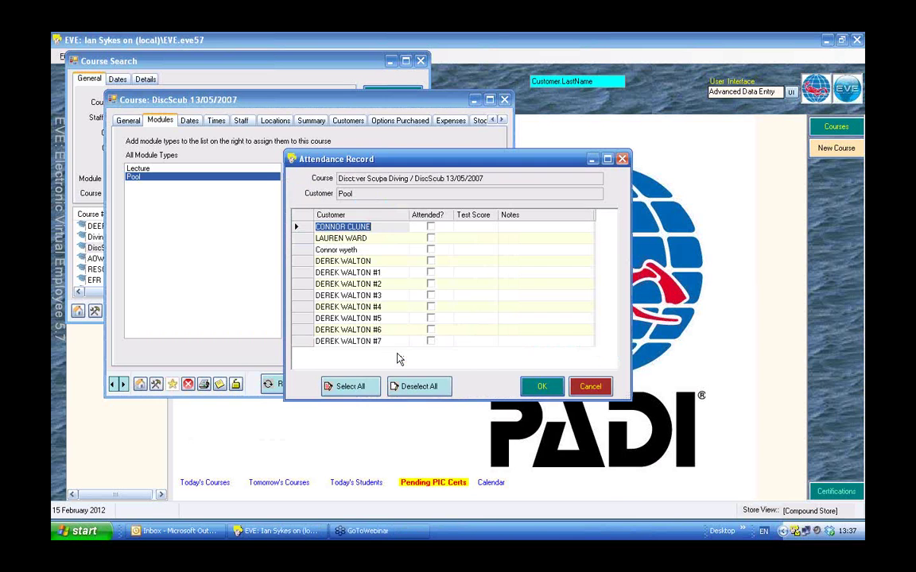
pyautogui.click(374, 388)
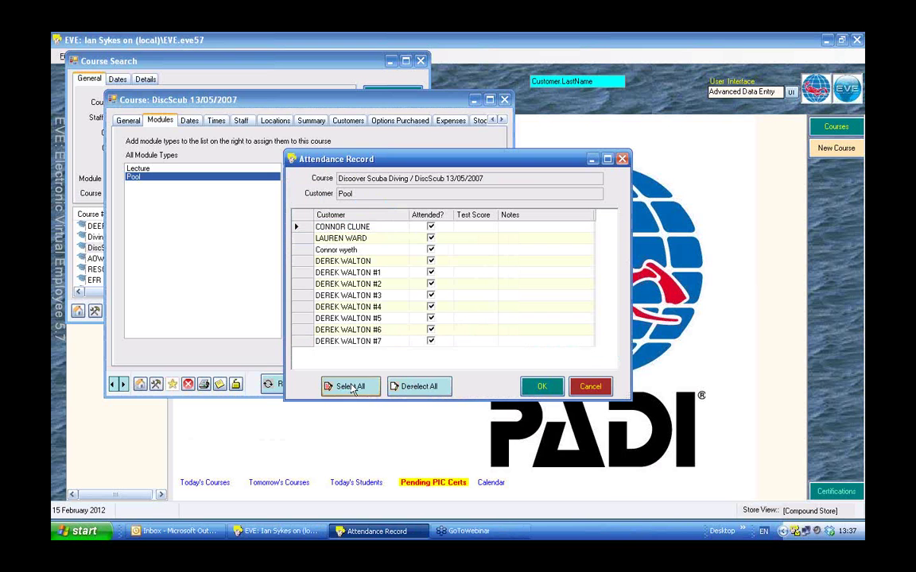
pyautogui.click(549, 388)
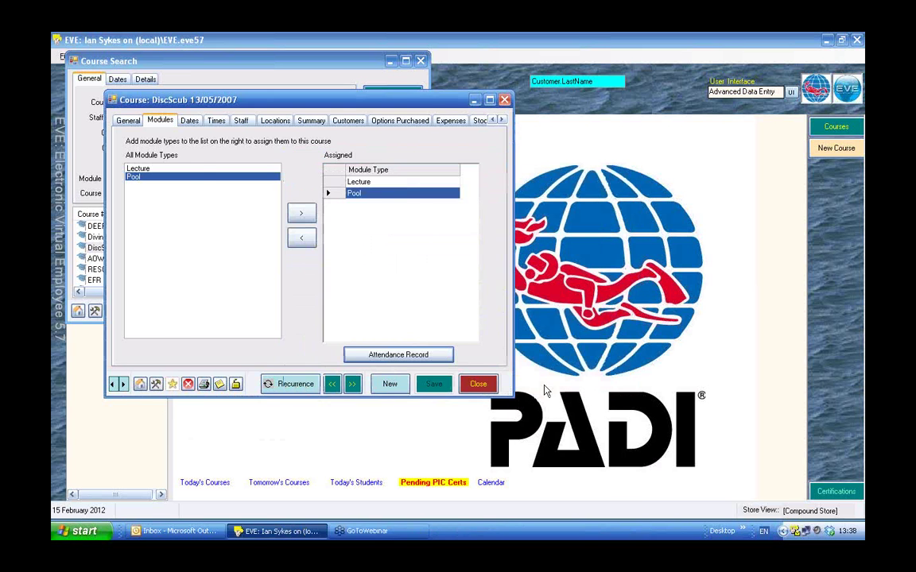
pyautogui.click(128, 120)
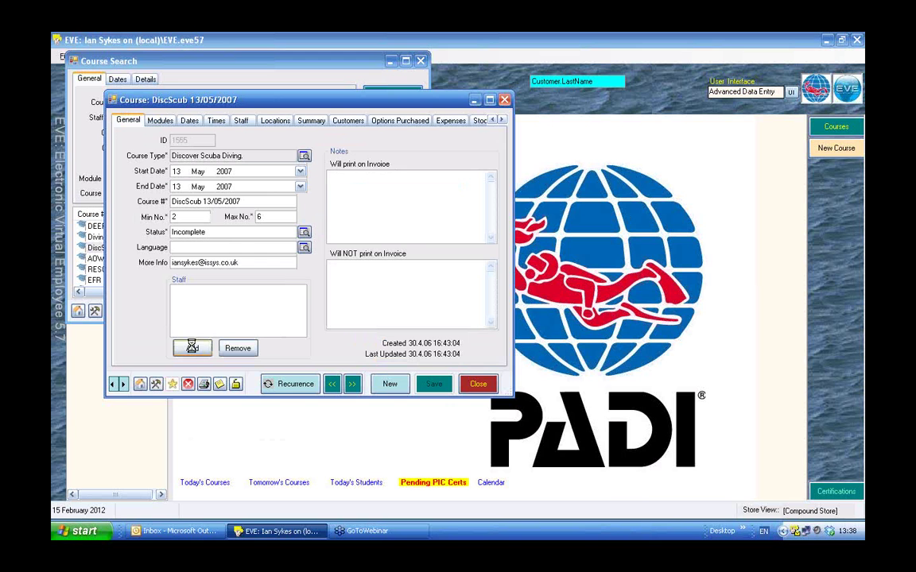
# Add the instructor to the course's staff and save the course.
pyautogui.click(192, 350)
pyautogui.click(374, 235)
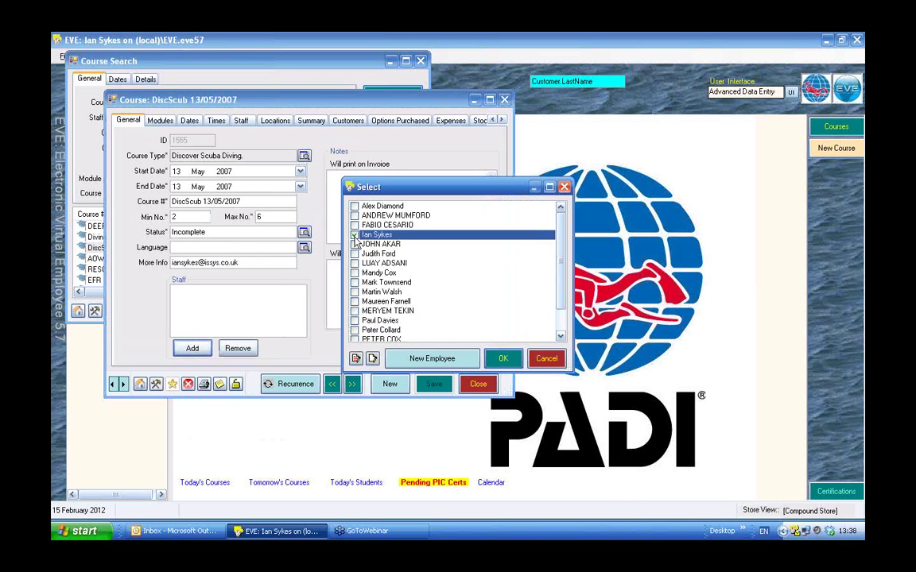
pyautogui.click(504, 360)
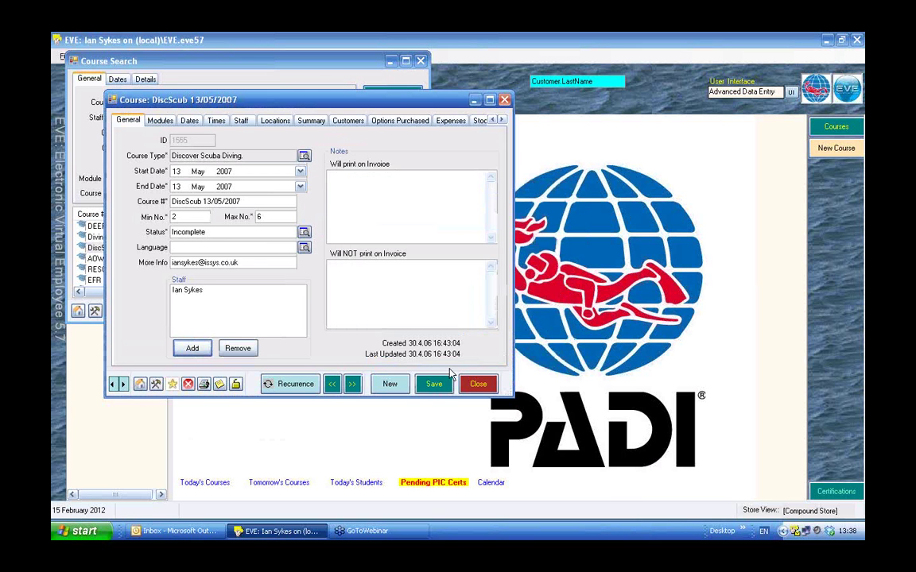
pyautogui.click(434, 386)
# Set the course status to Complete, agreeing to save before completing.
pyautogui.click(303, 233)
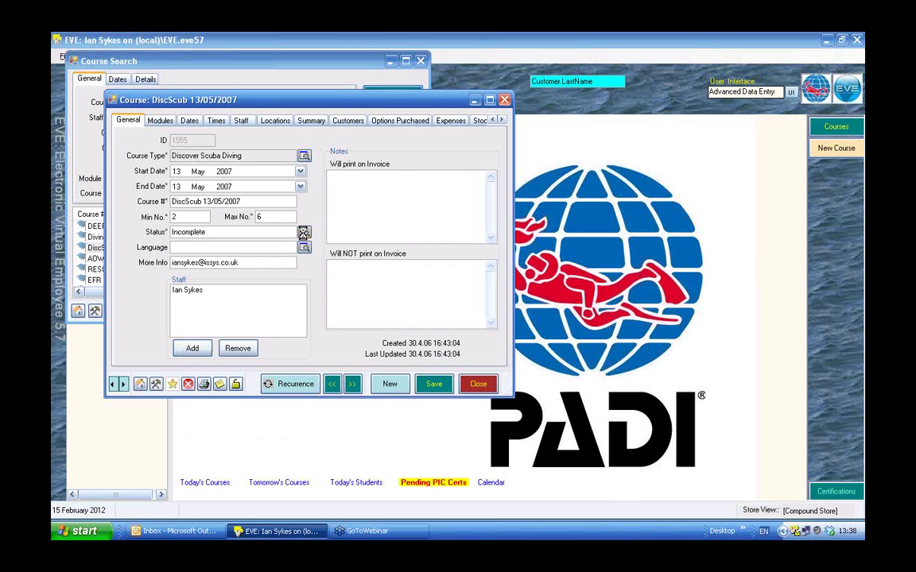
pyautogui.click(367, 218)
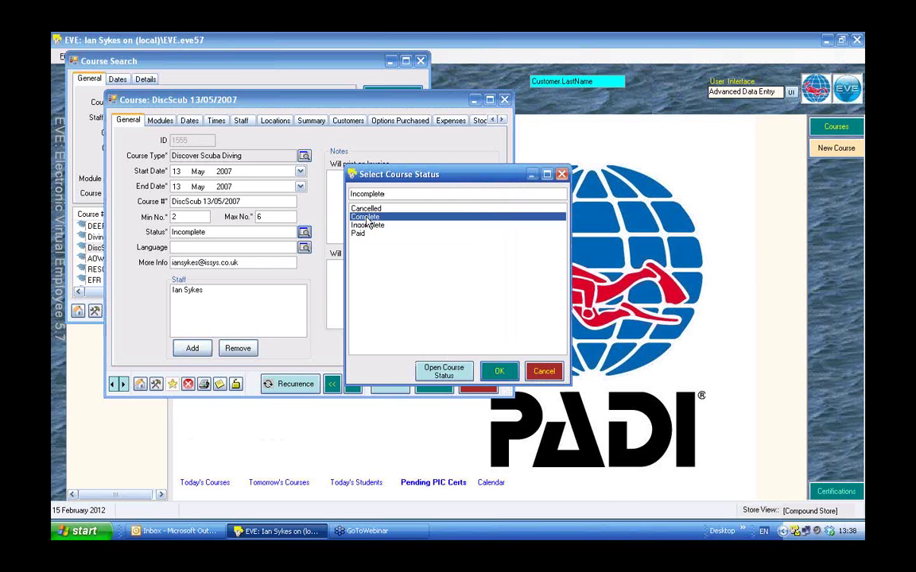
pyautogui.click(499, 372)
pyautogui.click(435, 321)
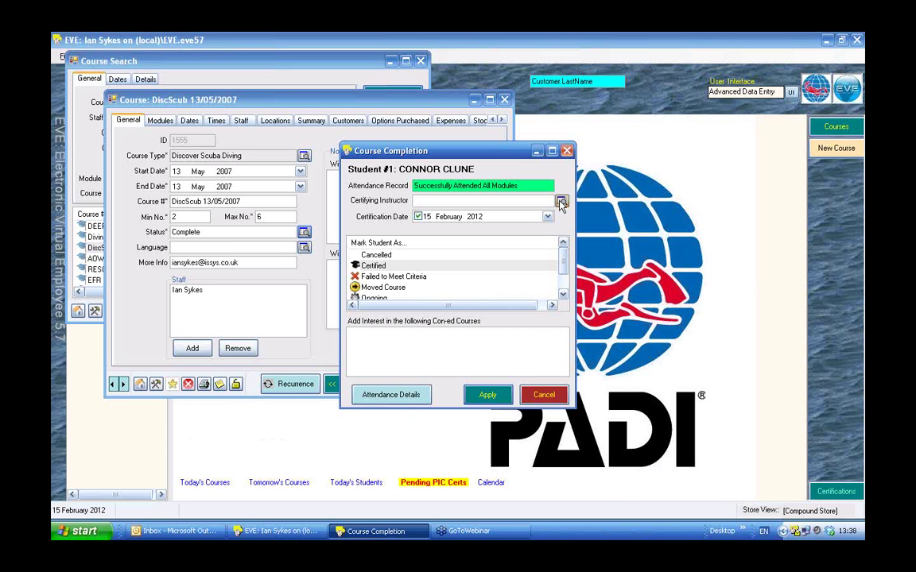
# Pick the certifying instructor and apply Certified, dated 15 February 2012, to each of the 11 students.
pyautogui.click(561, 204)
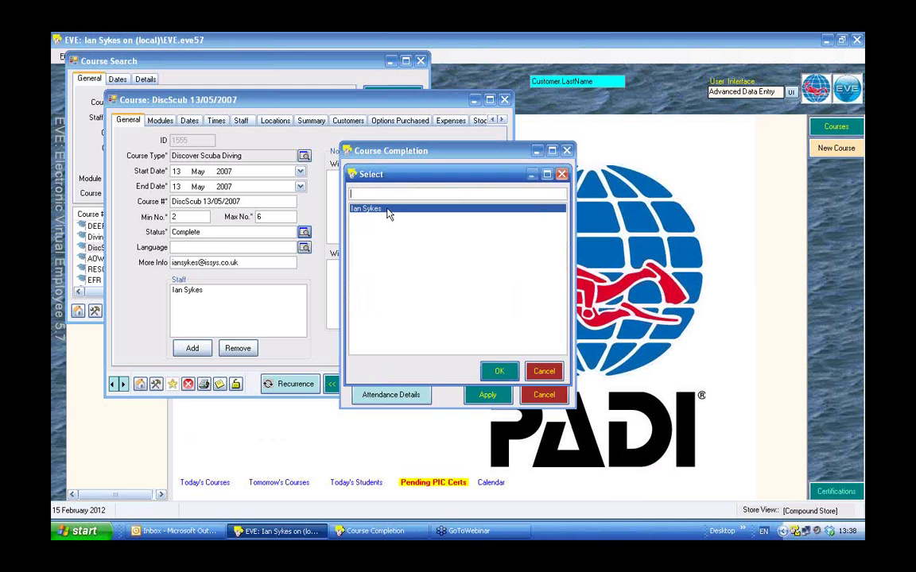
pyautogui.doubleClick(388, 209)
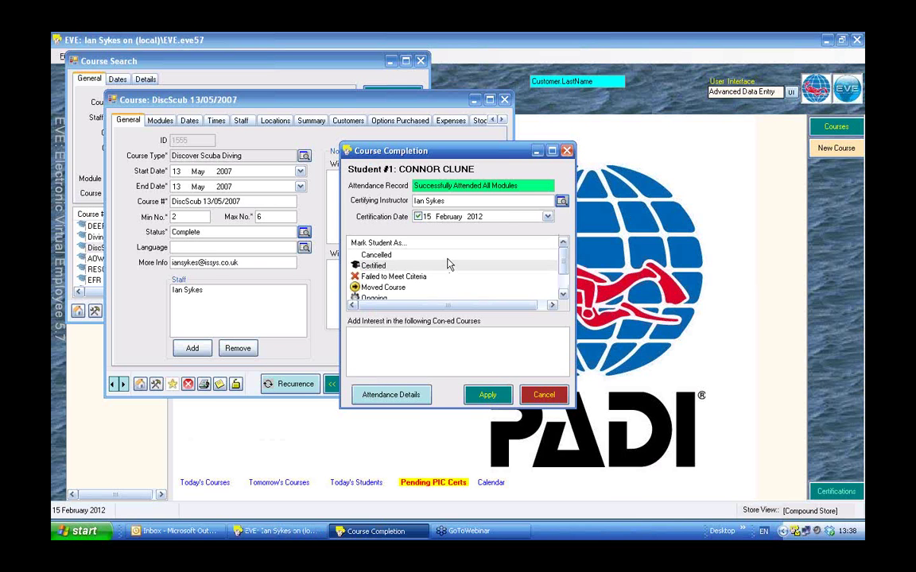
pyautogui.click(488, 396)
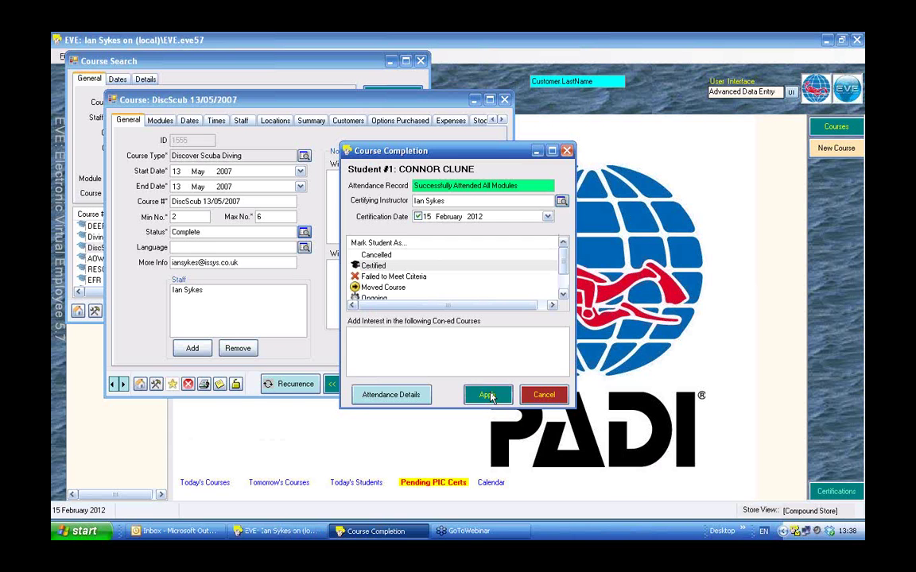
pyautogui.click(487, 395)
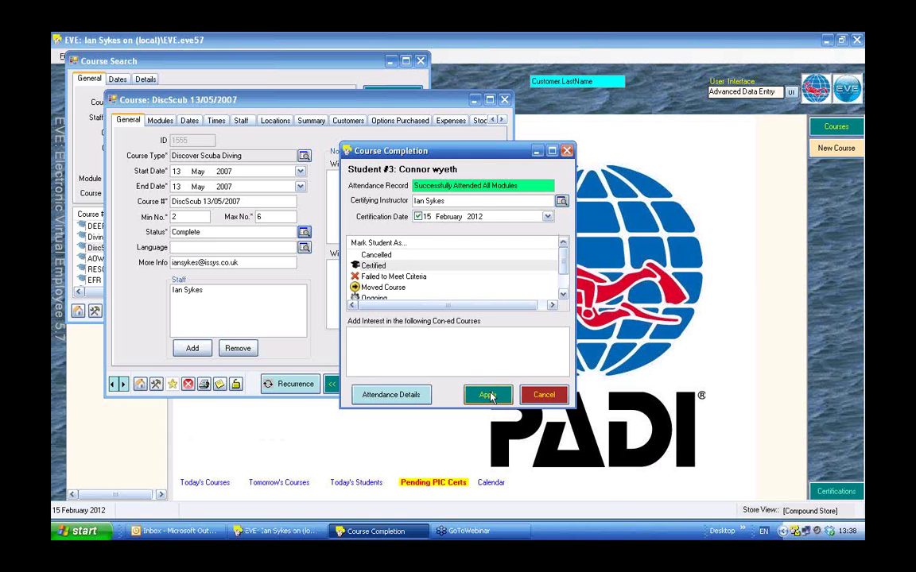
pyautogui.click(487, 395)
pyautogui.click(487, 395)
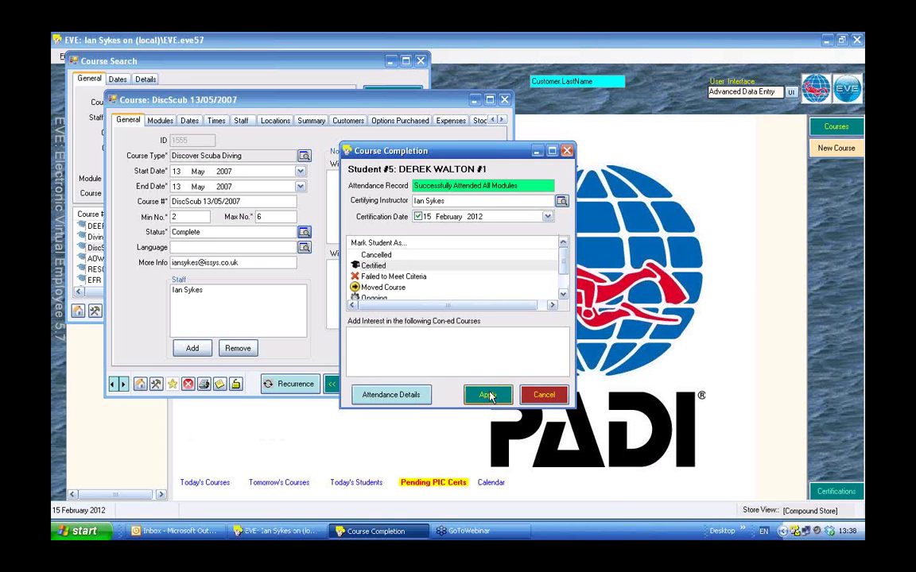
pyautogui.click(487, 395)
pyautogui.click(487, 395)
pyautogui.click(487, 395)
pyautogui.click(488, 395)
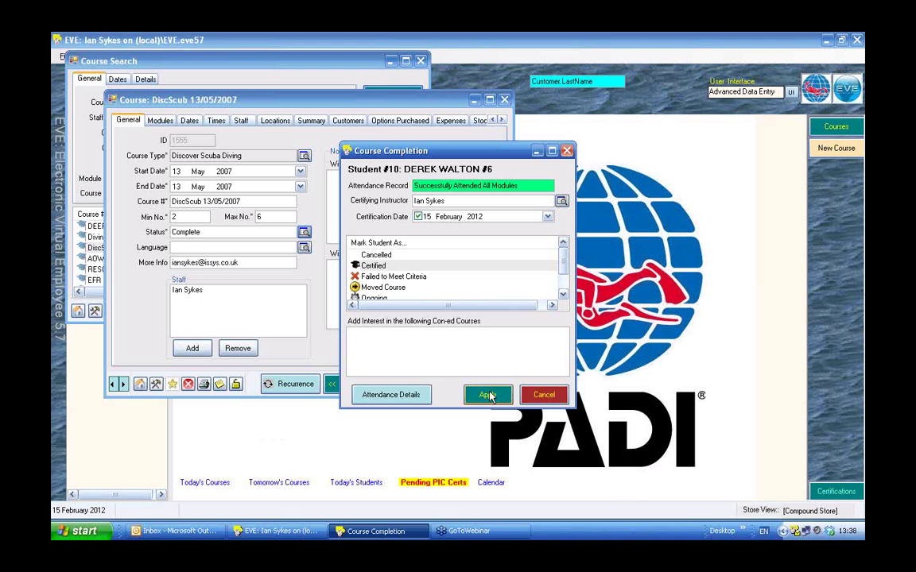
pyautogui.click(488, 396)
pyautogui.click(488, 395)
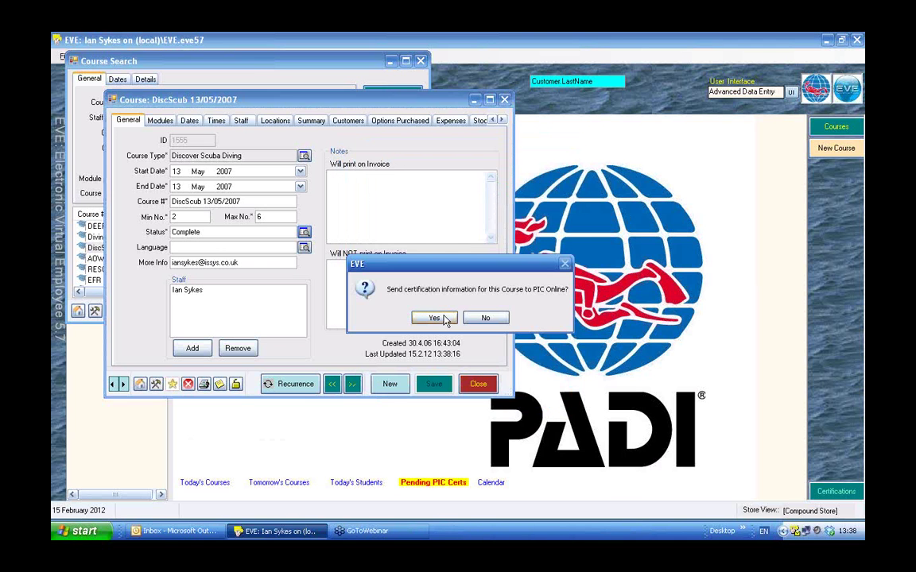
# Accept sending the course's certification information to PIC Online.
pyautogui.click(444, 318)
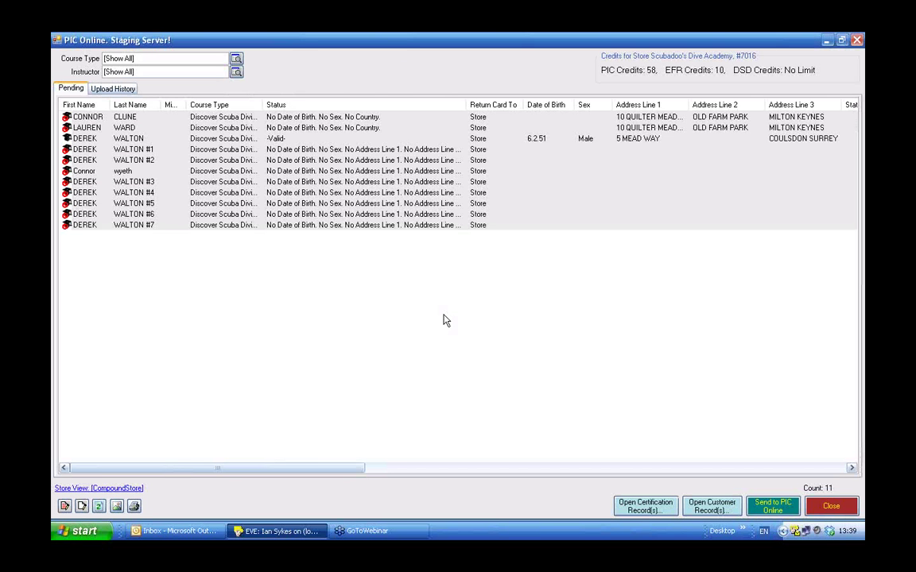
# Select the Valid-status student, send pending certifications to PIC Online, and accept the policies agreement.
pyautogui.click(276, 149)
pyautogui.click(273, 140)
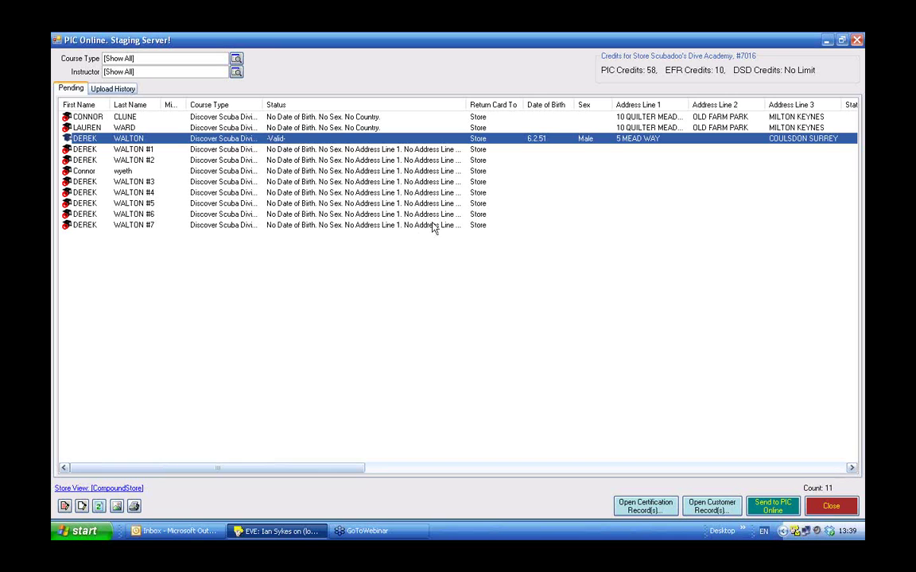
pyautogui.click(773, 506)
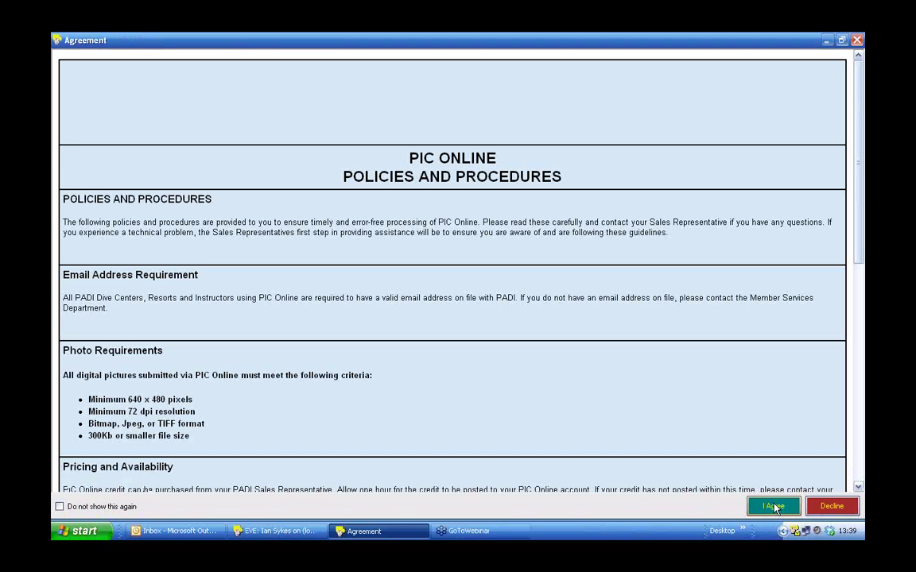
pyautogui.click(773, 506)
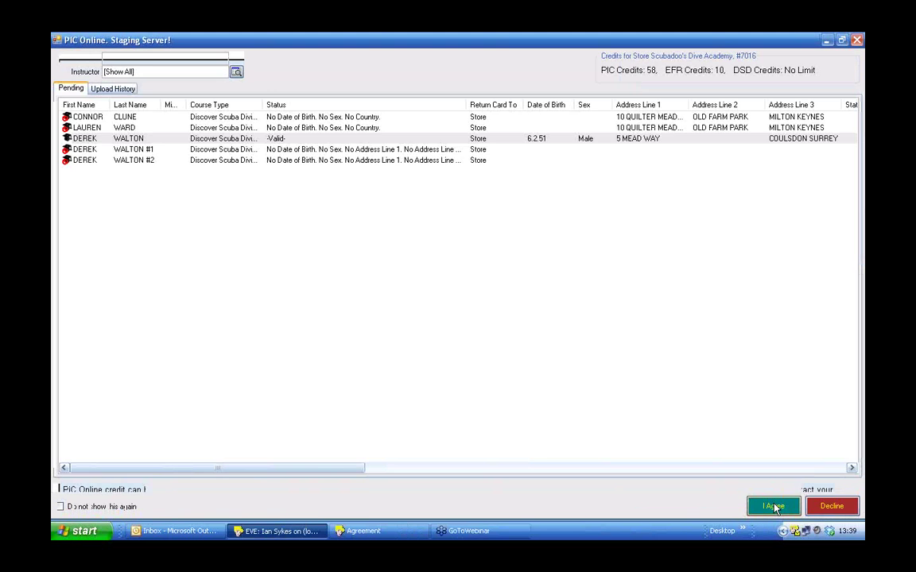